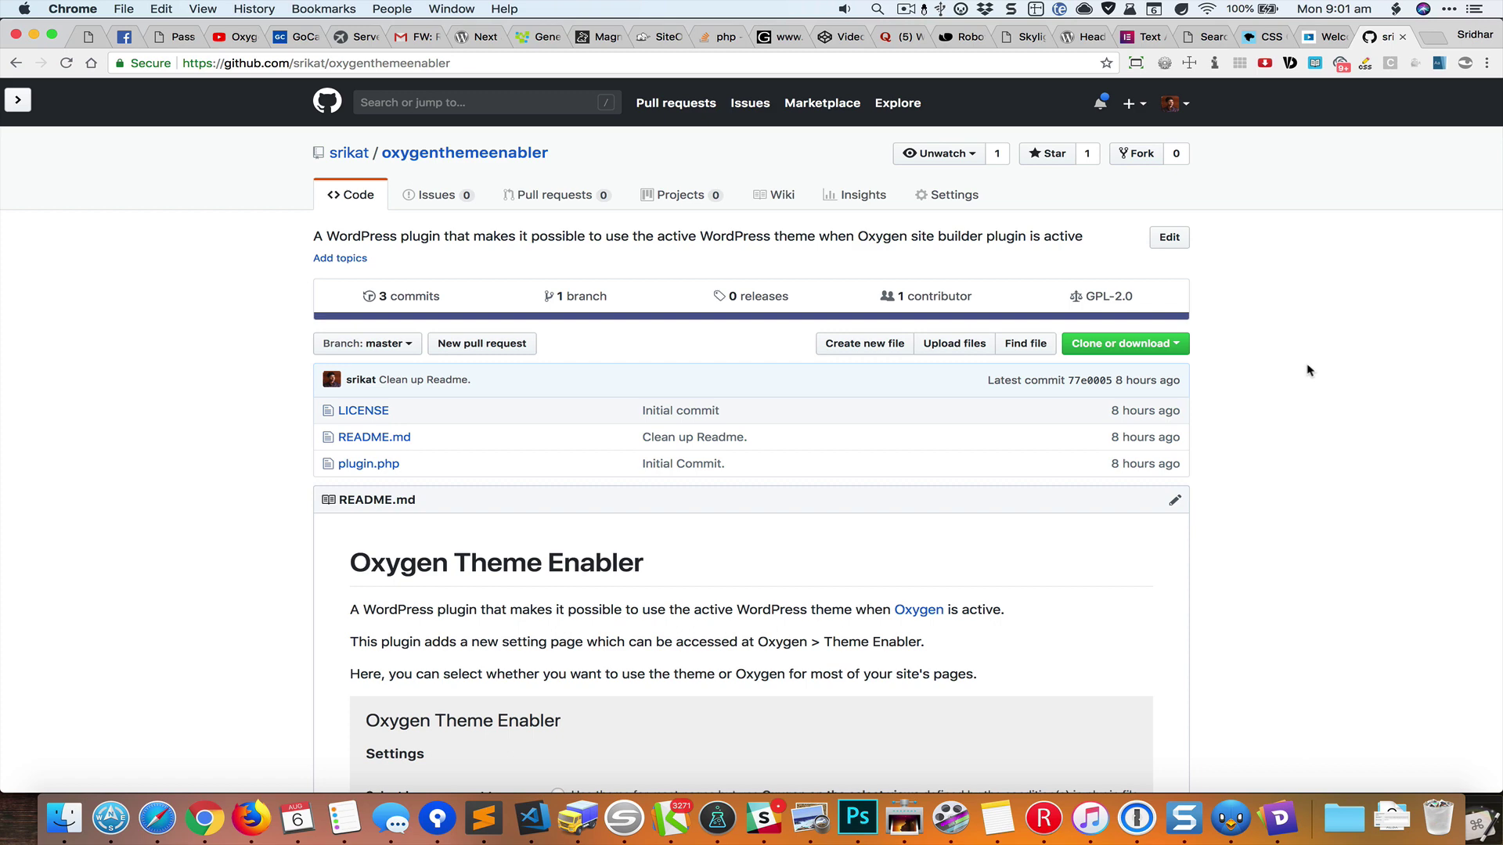
scroll(1308, 371, down, 3)
scroll(1308, 371, down, 2)
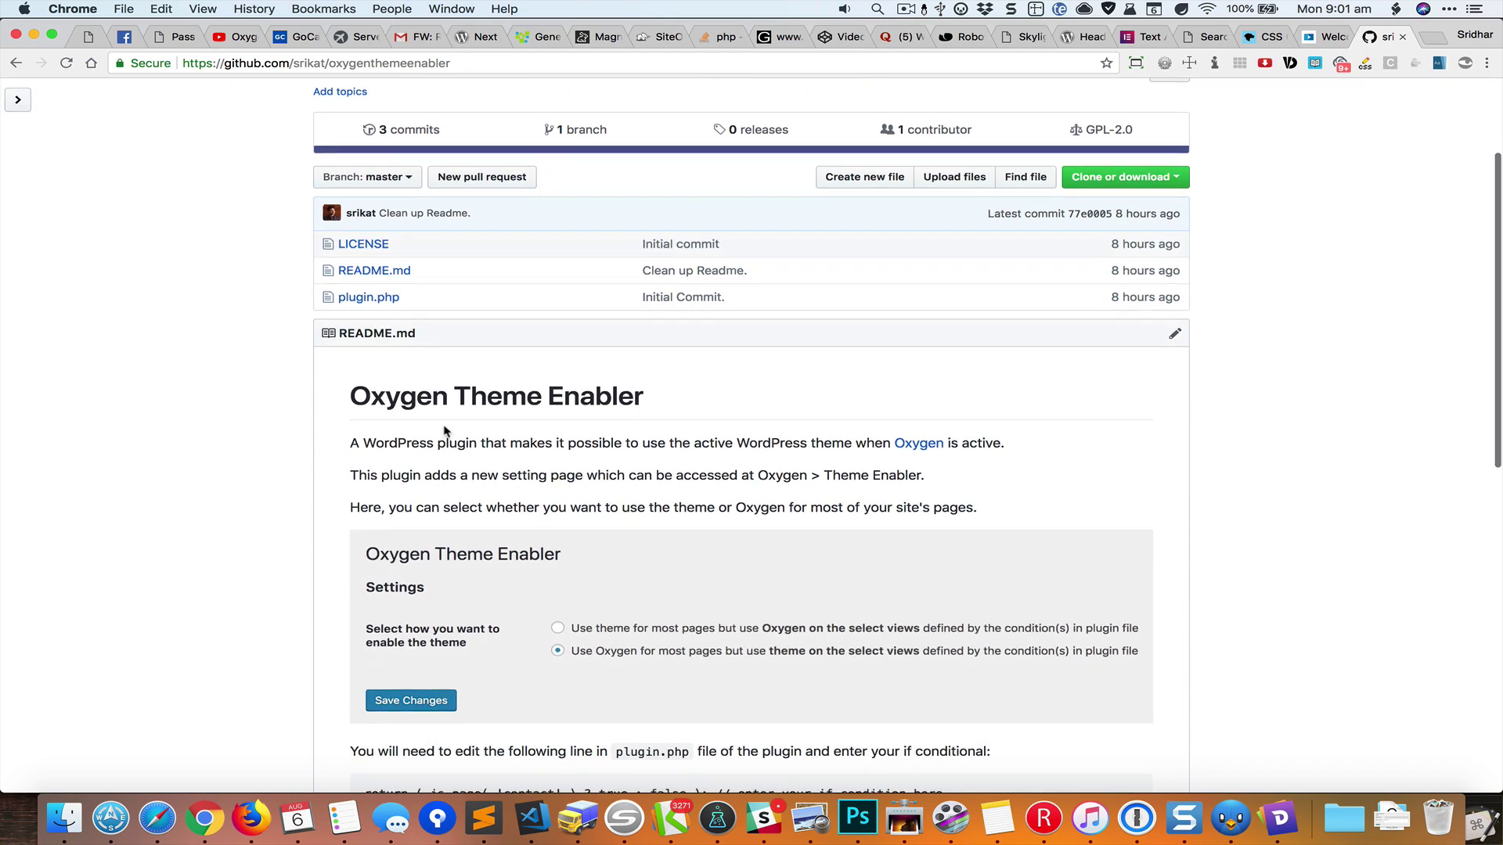
scroll(673, 400, down, 3)
scroll(673, 401, down, 2)
scroll(673, 401, down, 1)
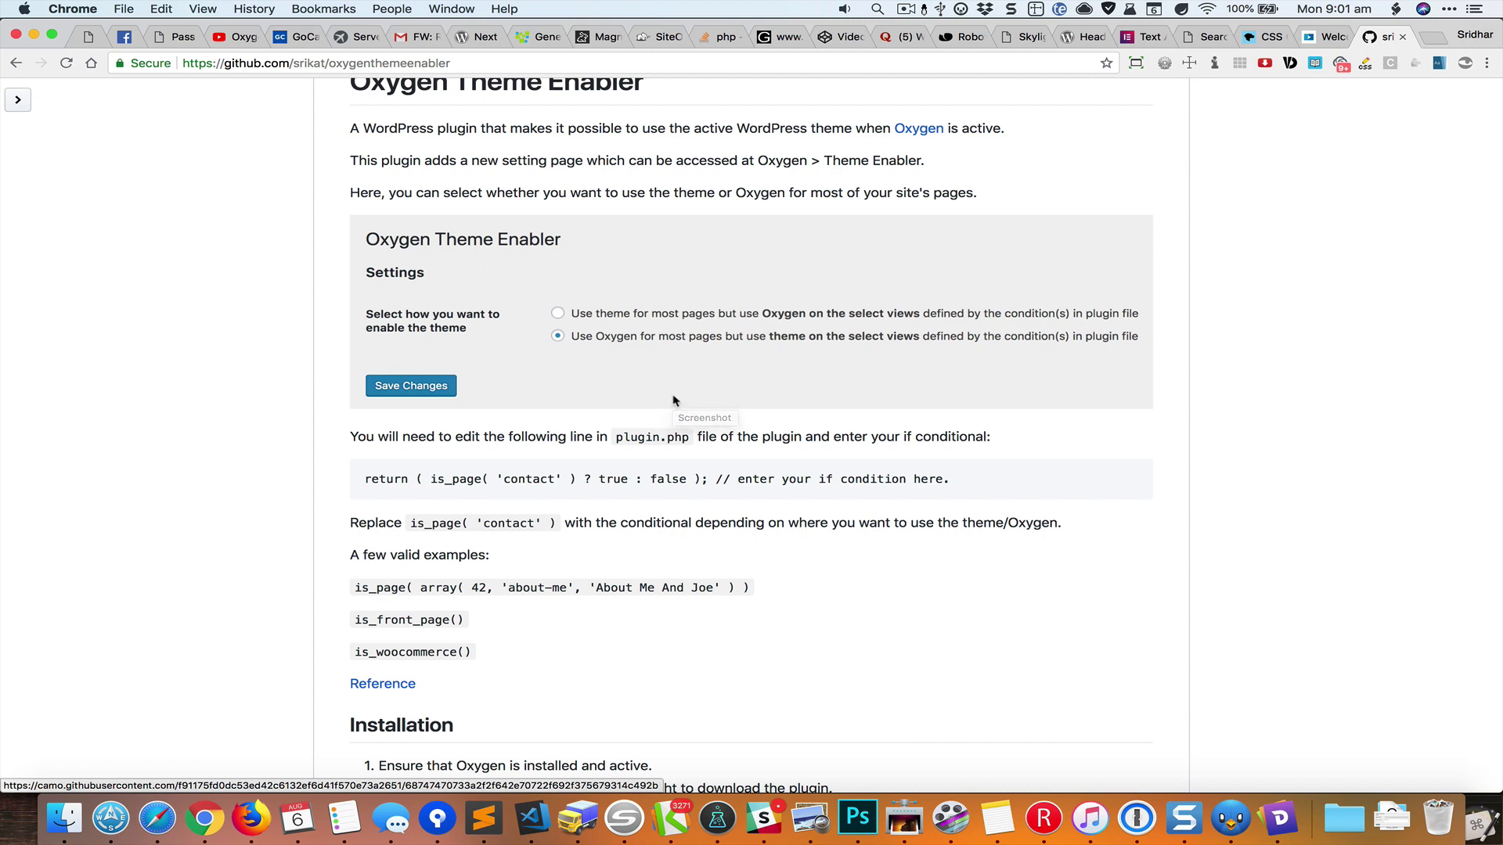
scroll(674, 400, down, 3)
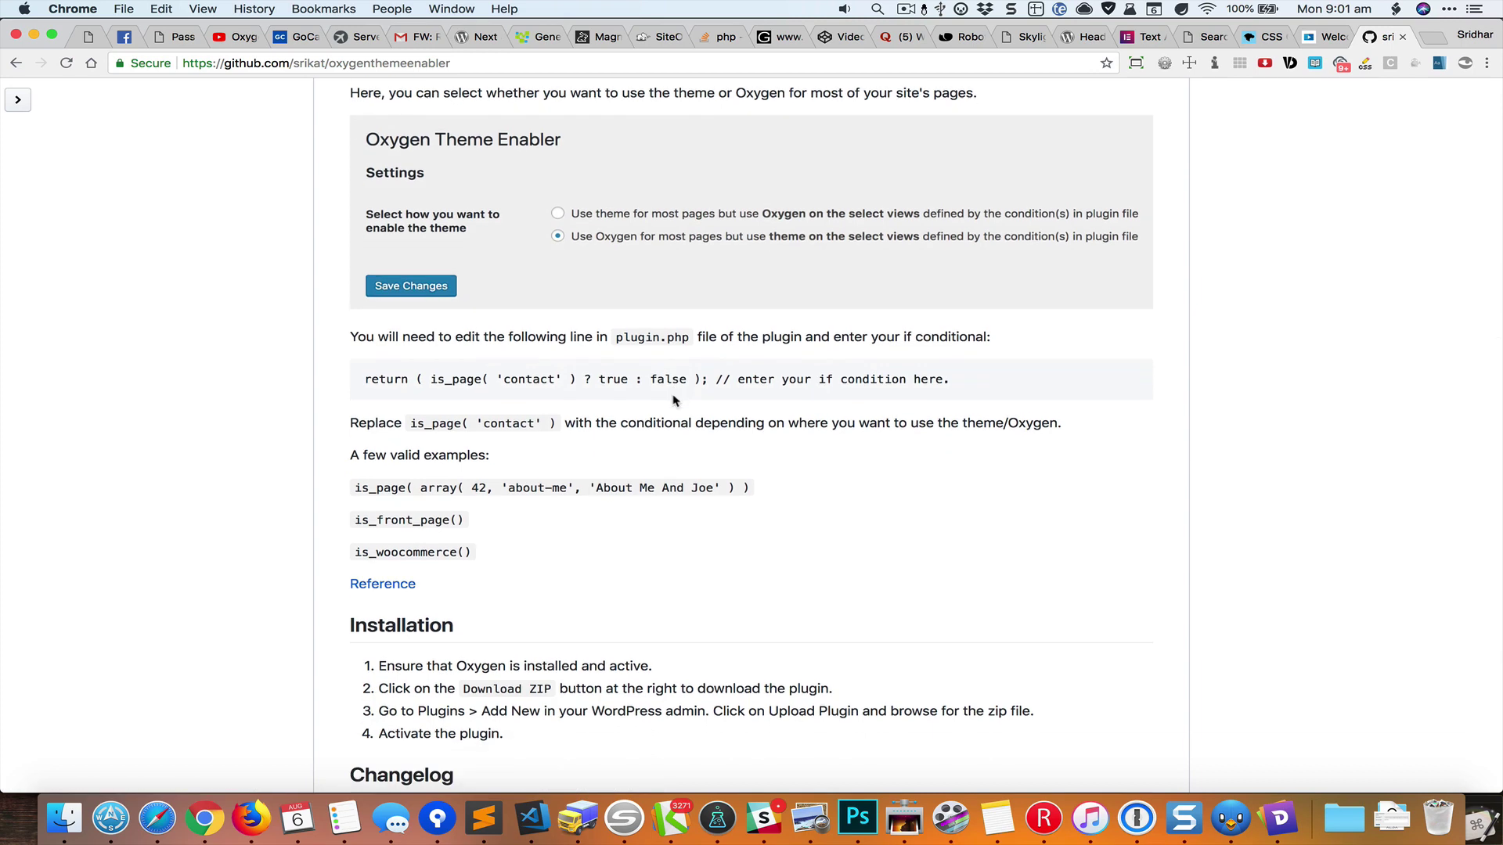
scroll(674, 401, down, 1)
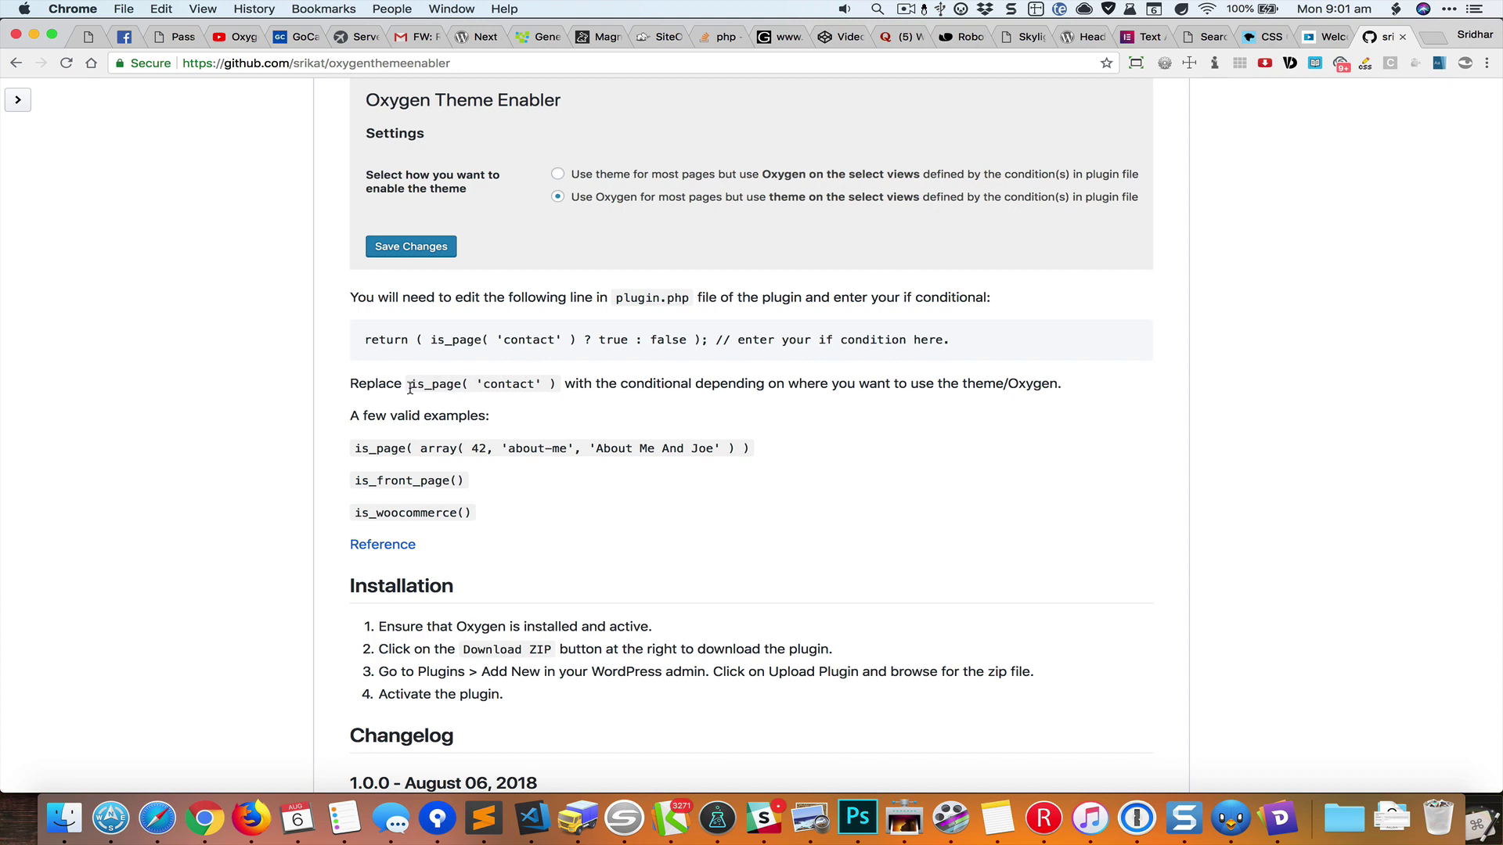
- Highlight the is_page('contact') example, download the Oxygen Theme Enabler ZIP, and return to WordPress
drag(409, 388, 553, 383)
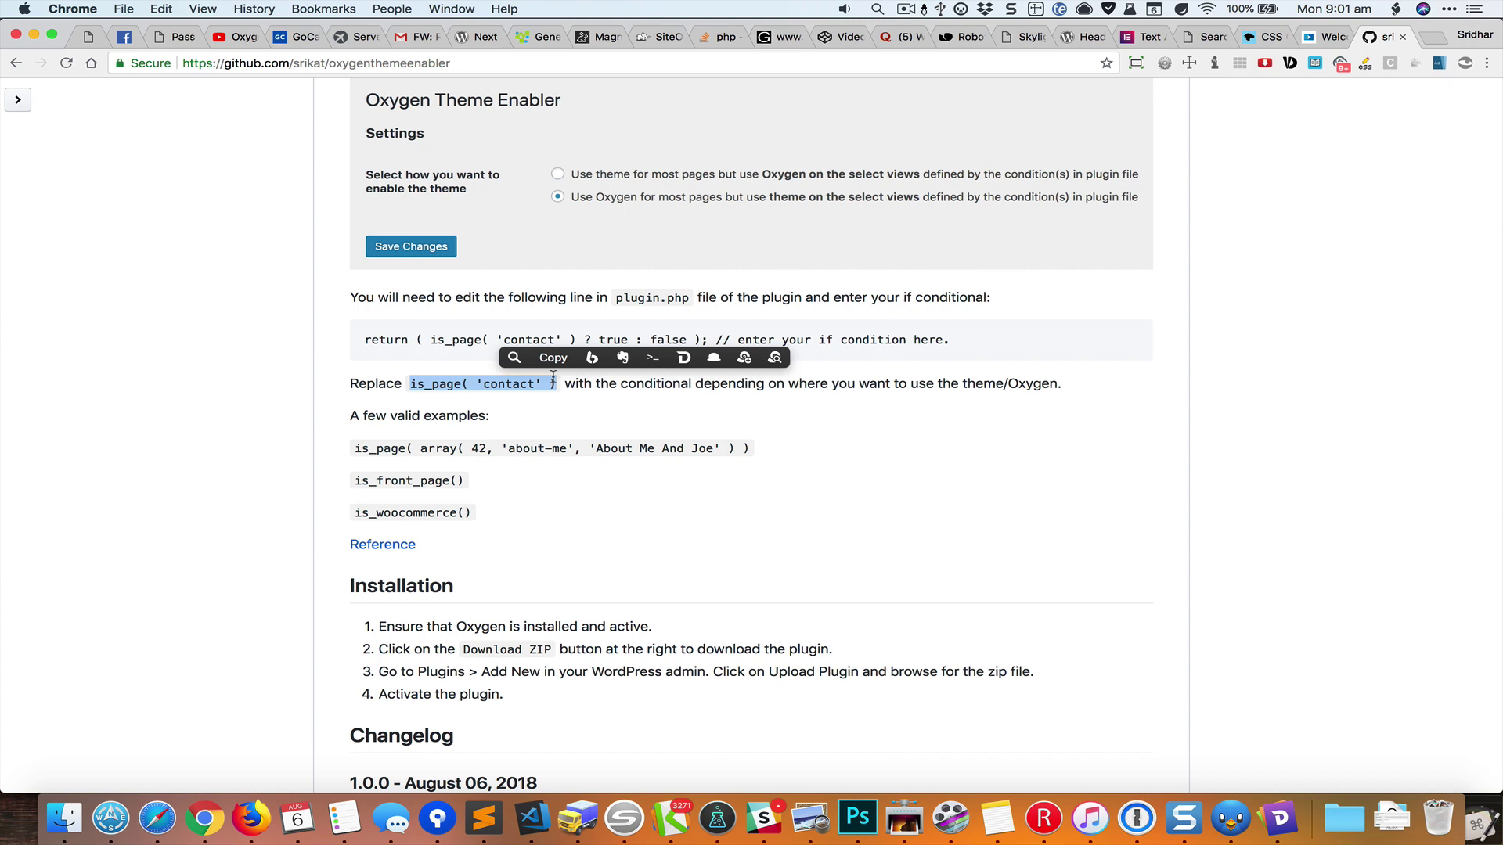
click(622, 429)
scroll(631, 435, up, 10)
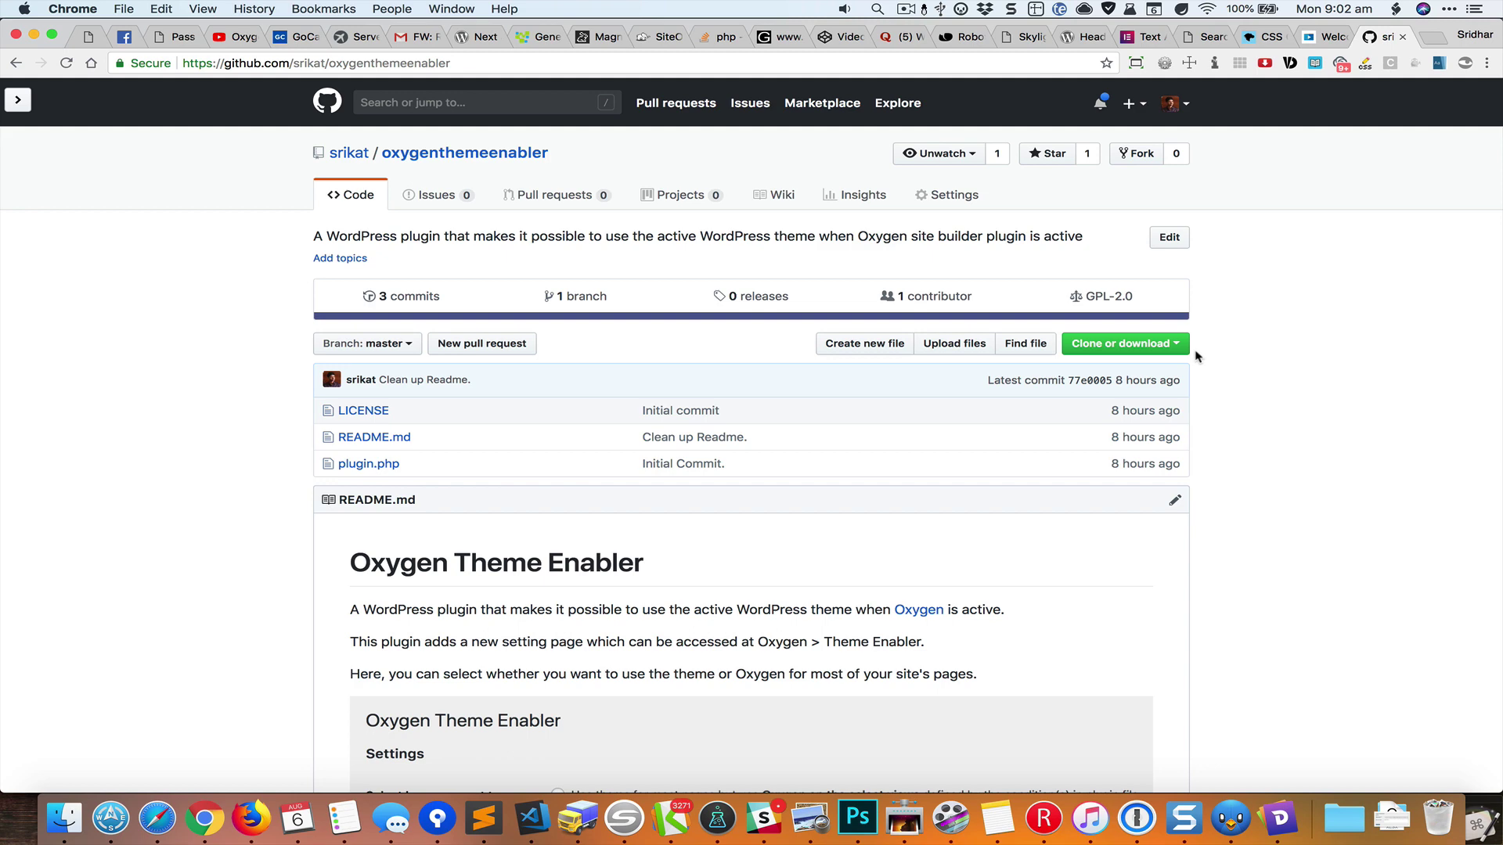
click(1171, 345)
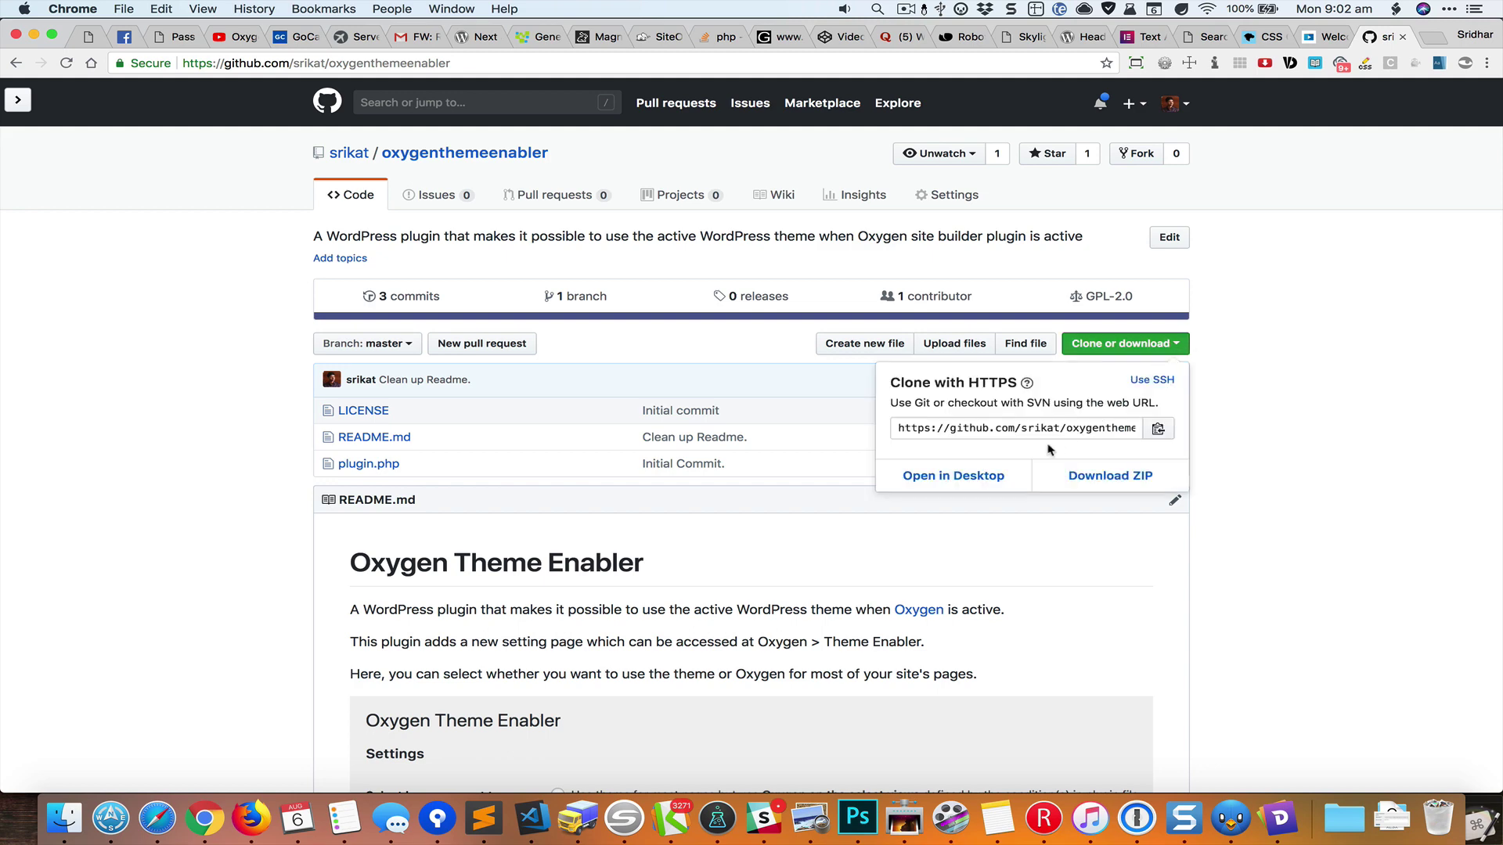
click(1118, 483)
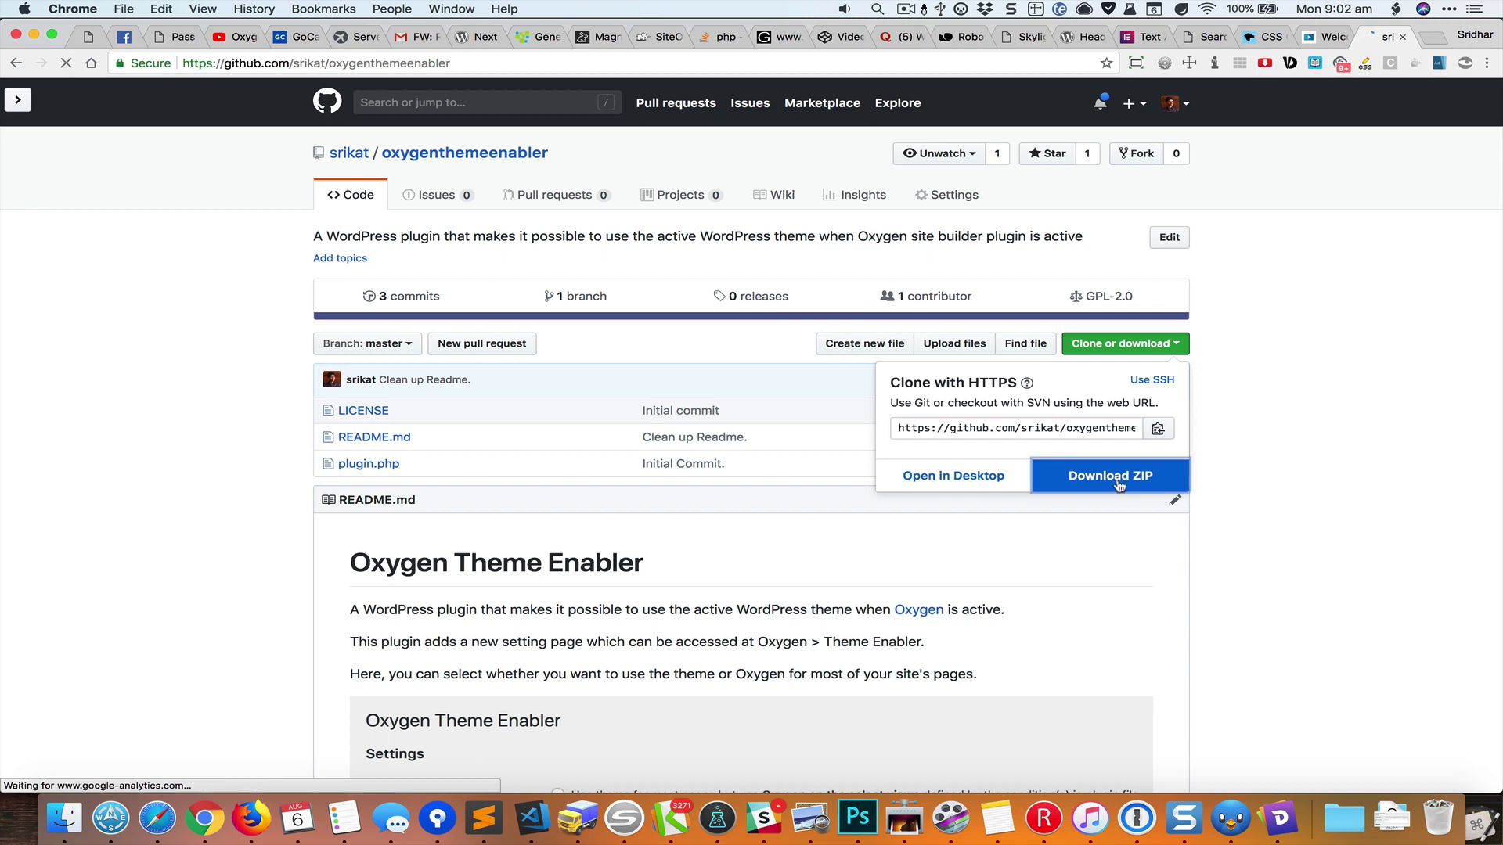
click(1363, 361)
key(super+grave)
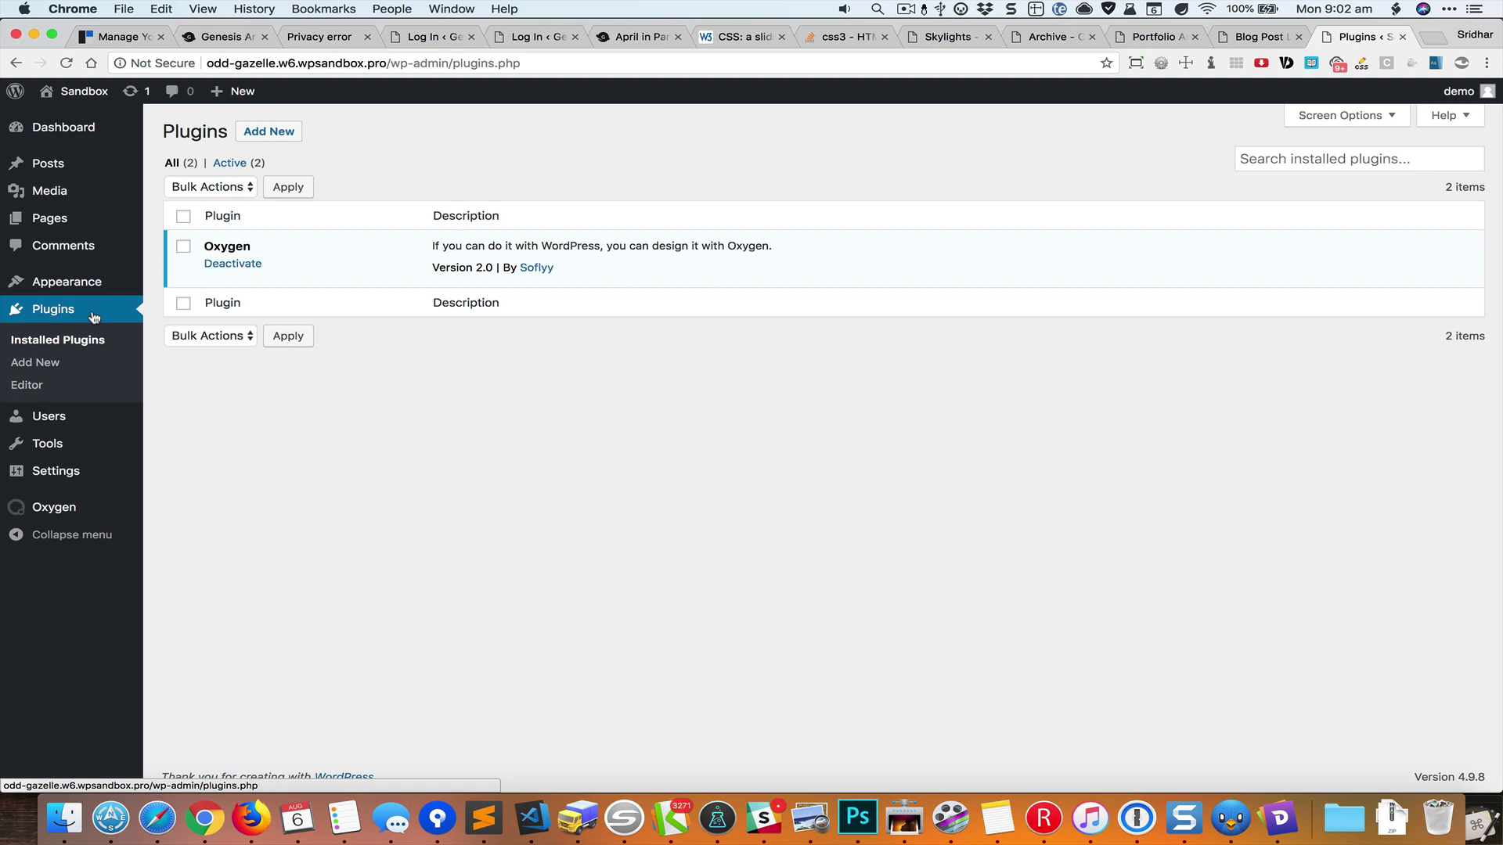
- Bring up the Upload Plugin form and grab oxygenthemeenabler-master.zip in the file manager
click(269, 131)
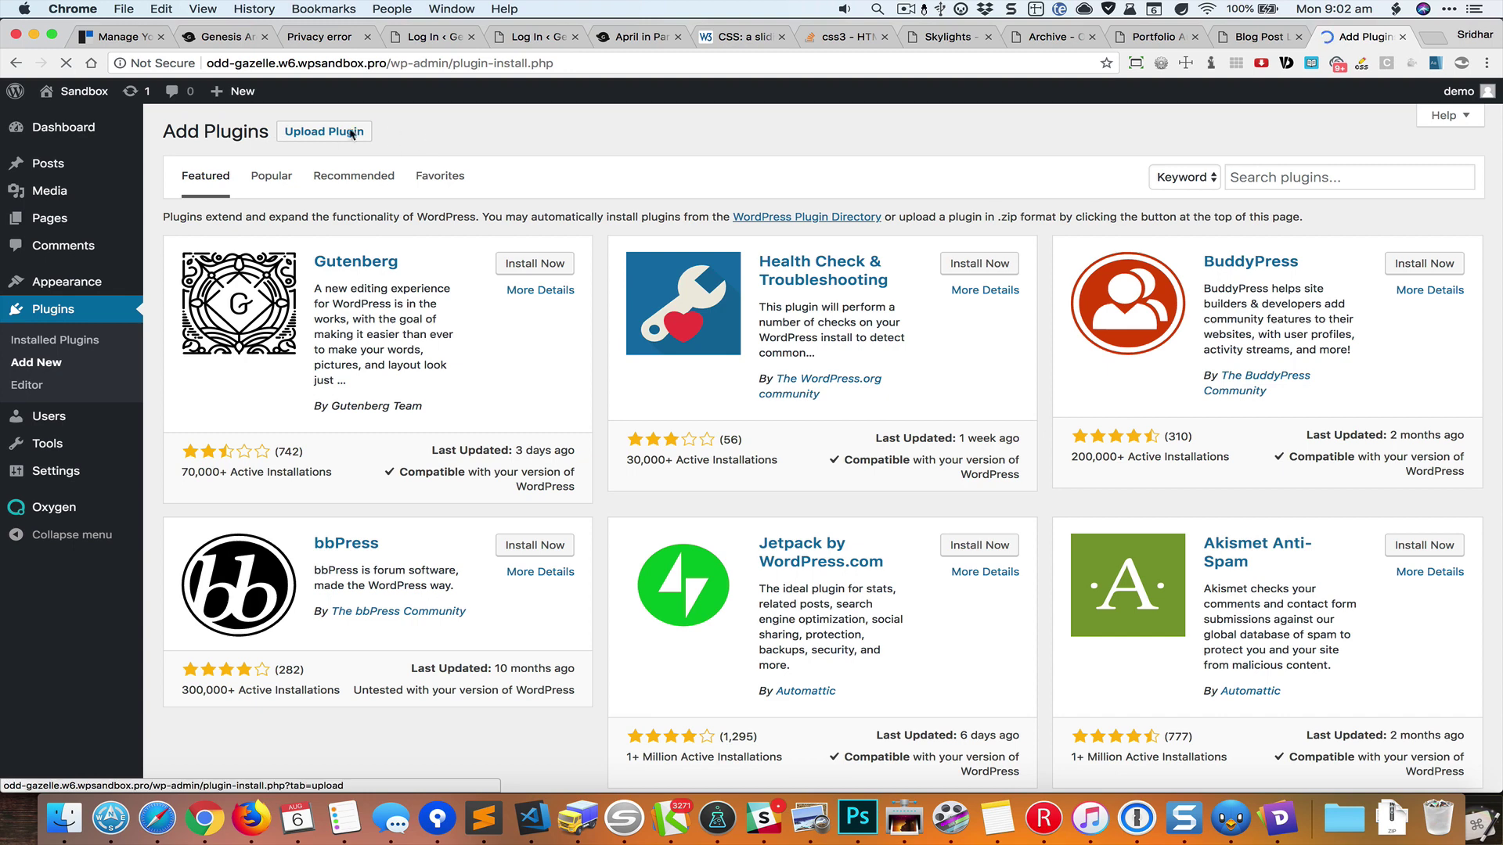
click(353, 133)
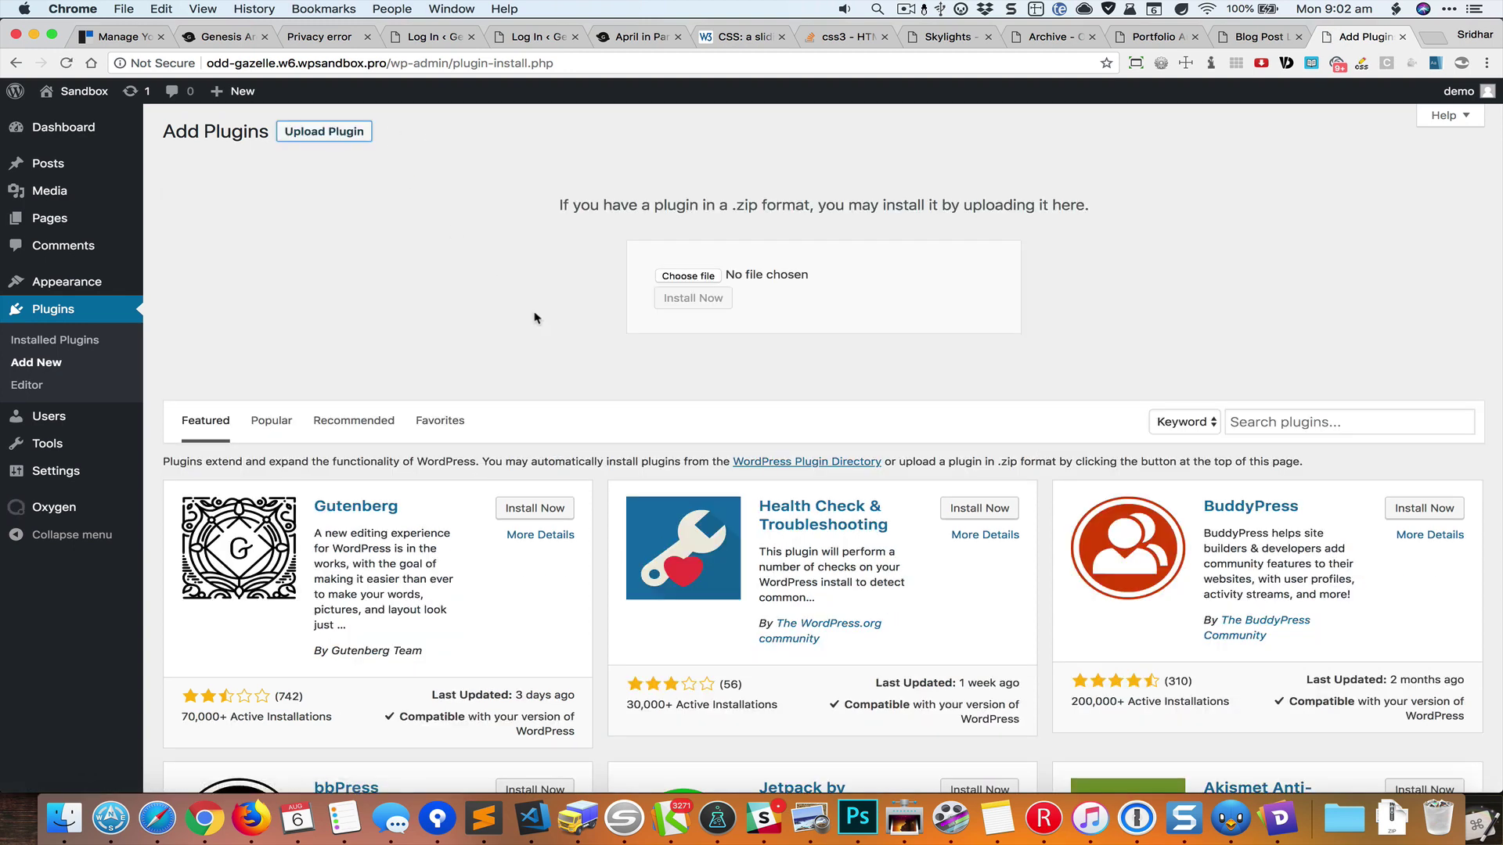
key(super+Tab)
key(super+Tab)
key(Tab)
key(Tab)
key(Tab)
click(347, 312)
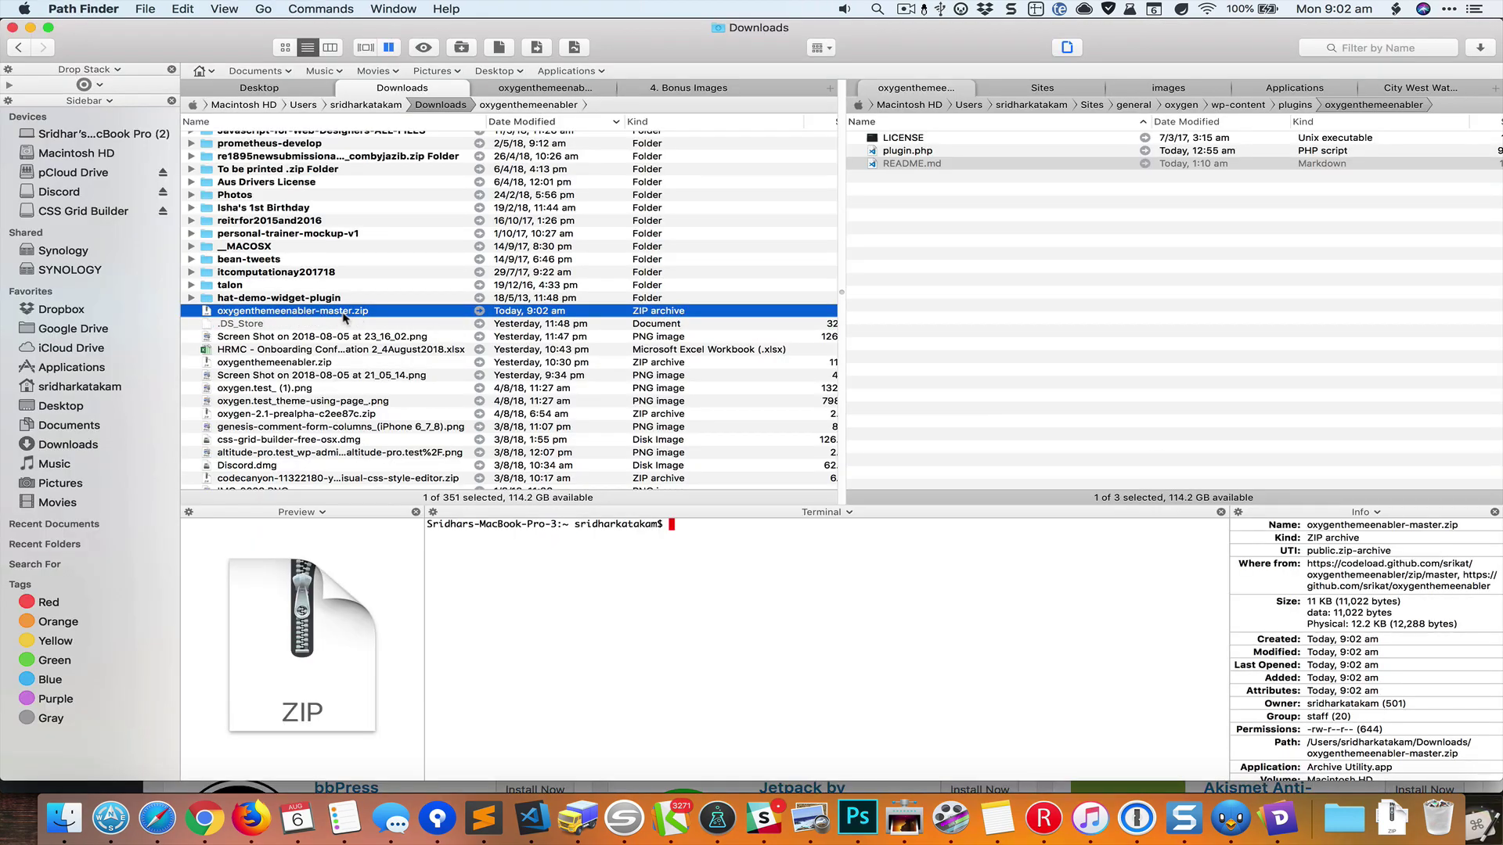
drag(347, 314, 1460, 403)
- Drop the zip onto the upload box, then install and activate Oxygen Theme Enabler
key(super+Tab)
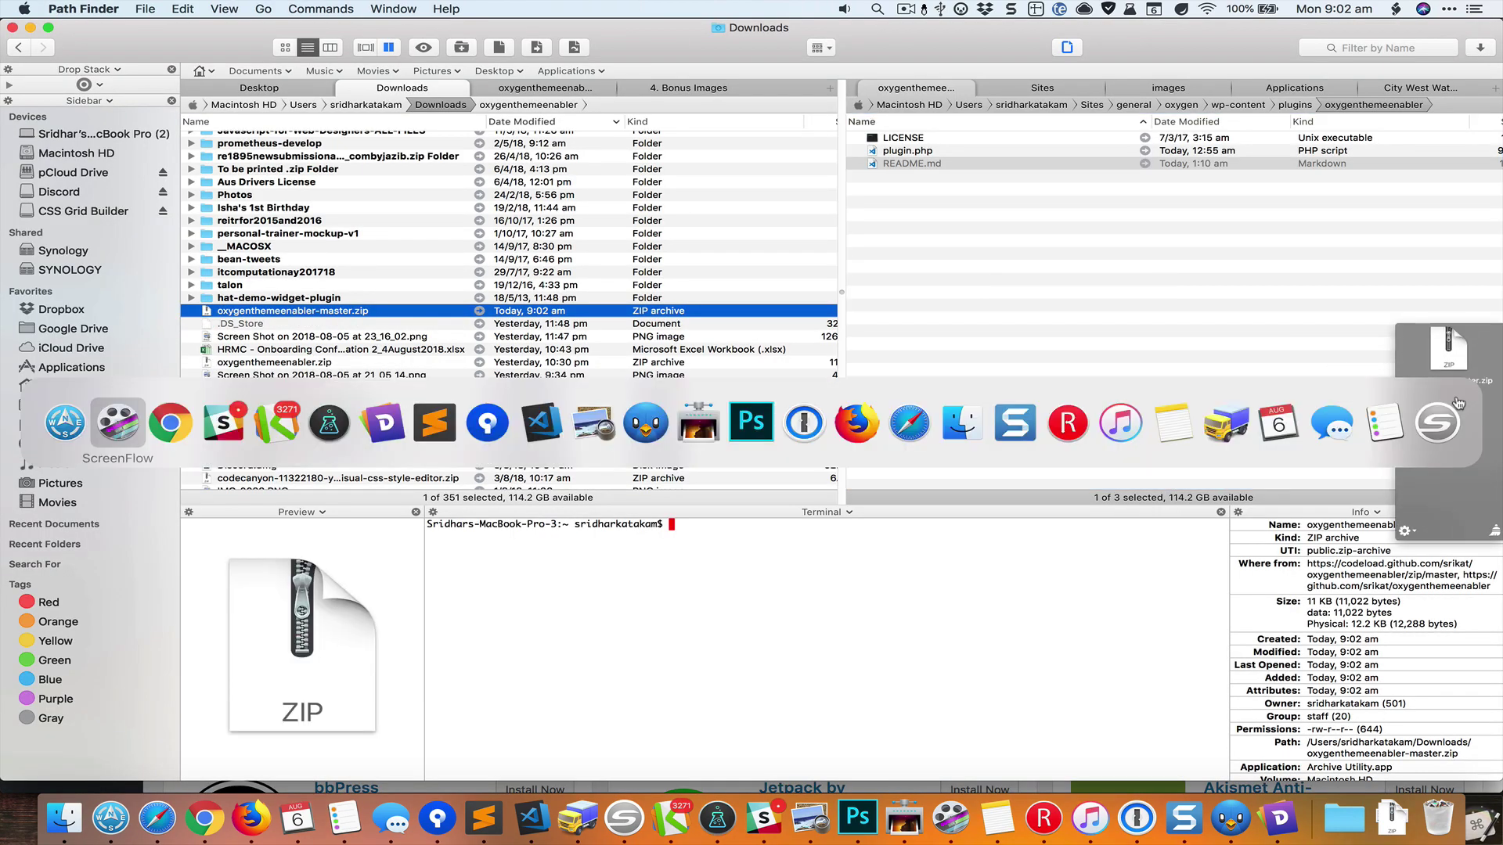
key(Tab)
mouse_move(1459, 402)
mouse_down()
mouse_move(843, 317)
mouse_move(704, 274)
mouse_up()
click(693, 297)
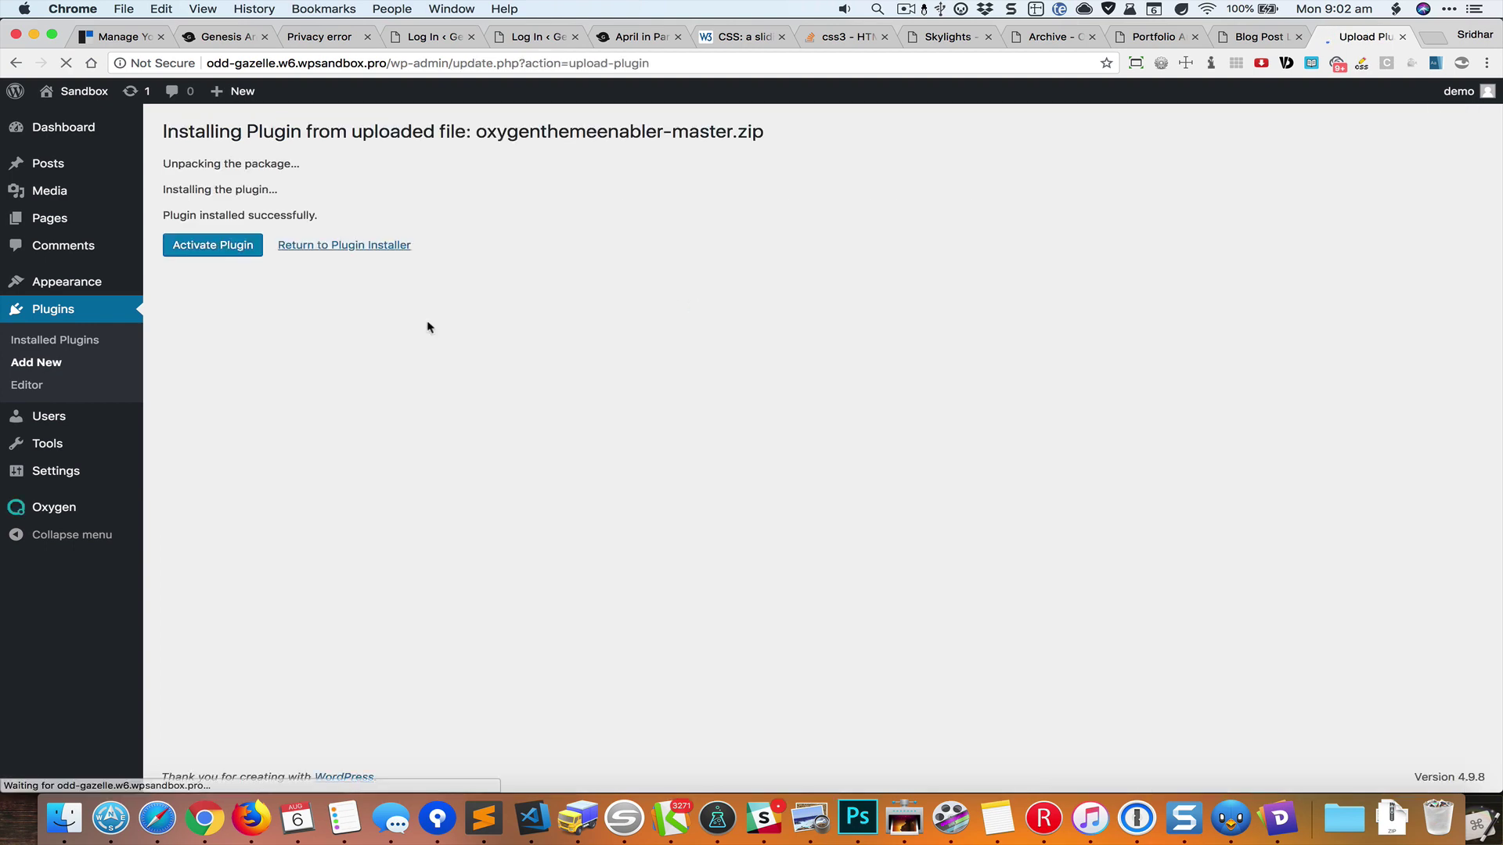
click(224, 247)
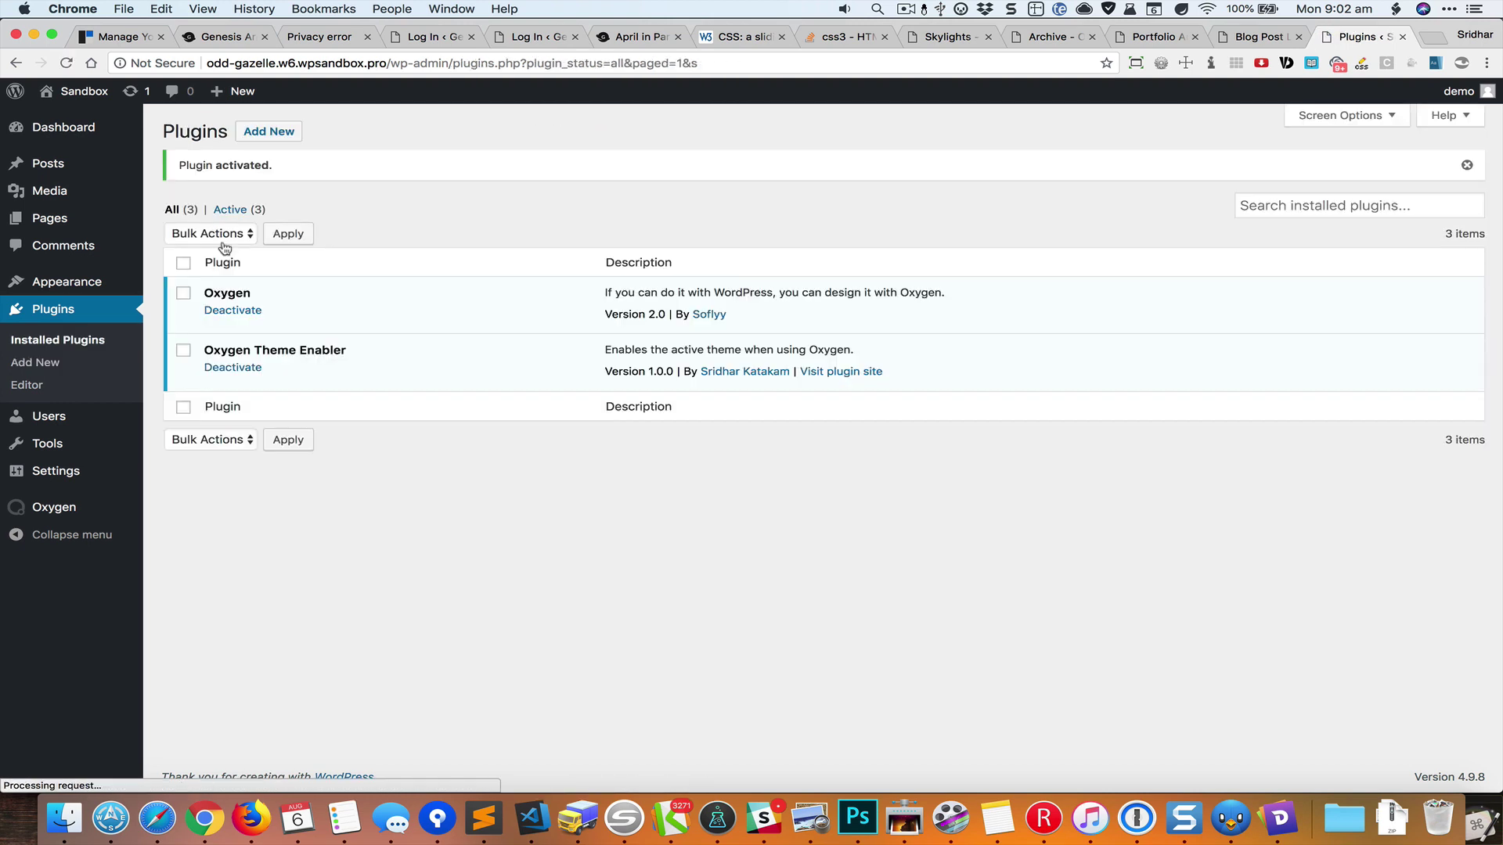
- Go to the Pages list to reach the About Me page's front-end view
click(49, 219)
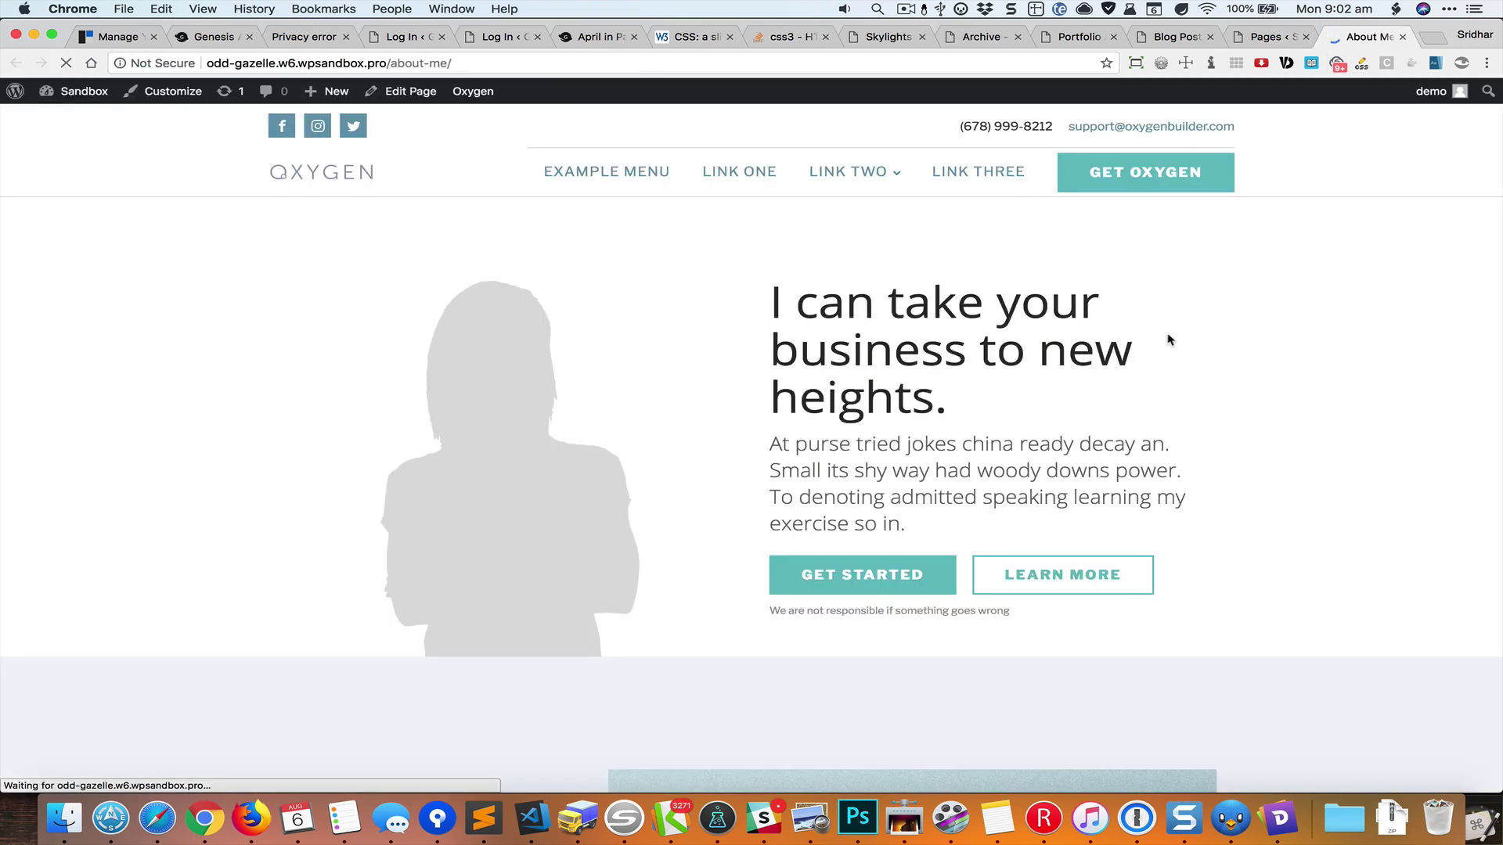
scroll(1169, 340, down, 5)
scroll(1267, 322, down, 5)
scroll(1268, 322, down, 2)
scroll(1267, 321, up, 10)
scroll(1267, 322, up, 3)
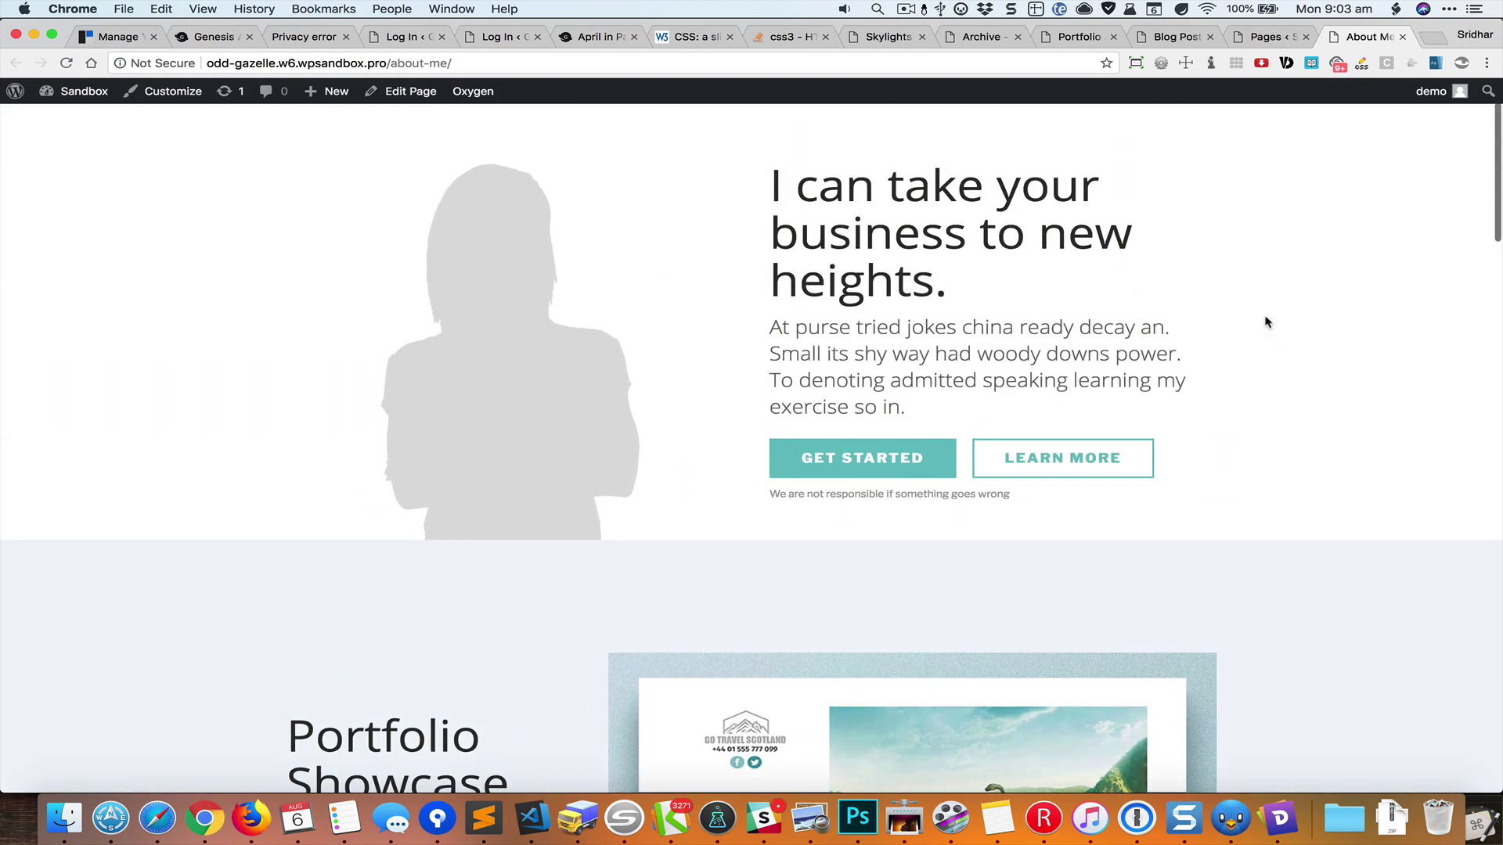
scroll(1267, 322, up, 3)
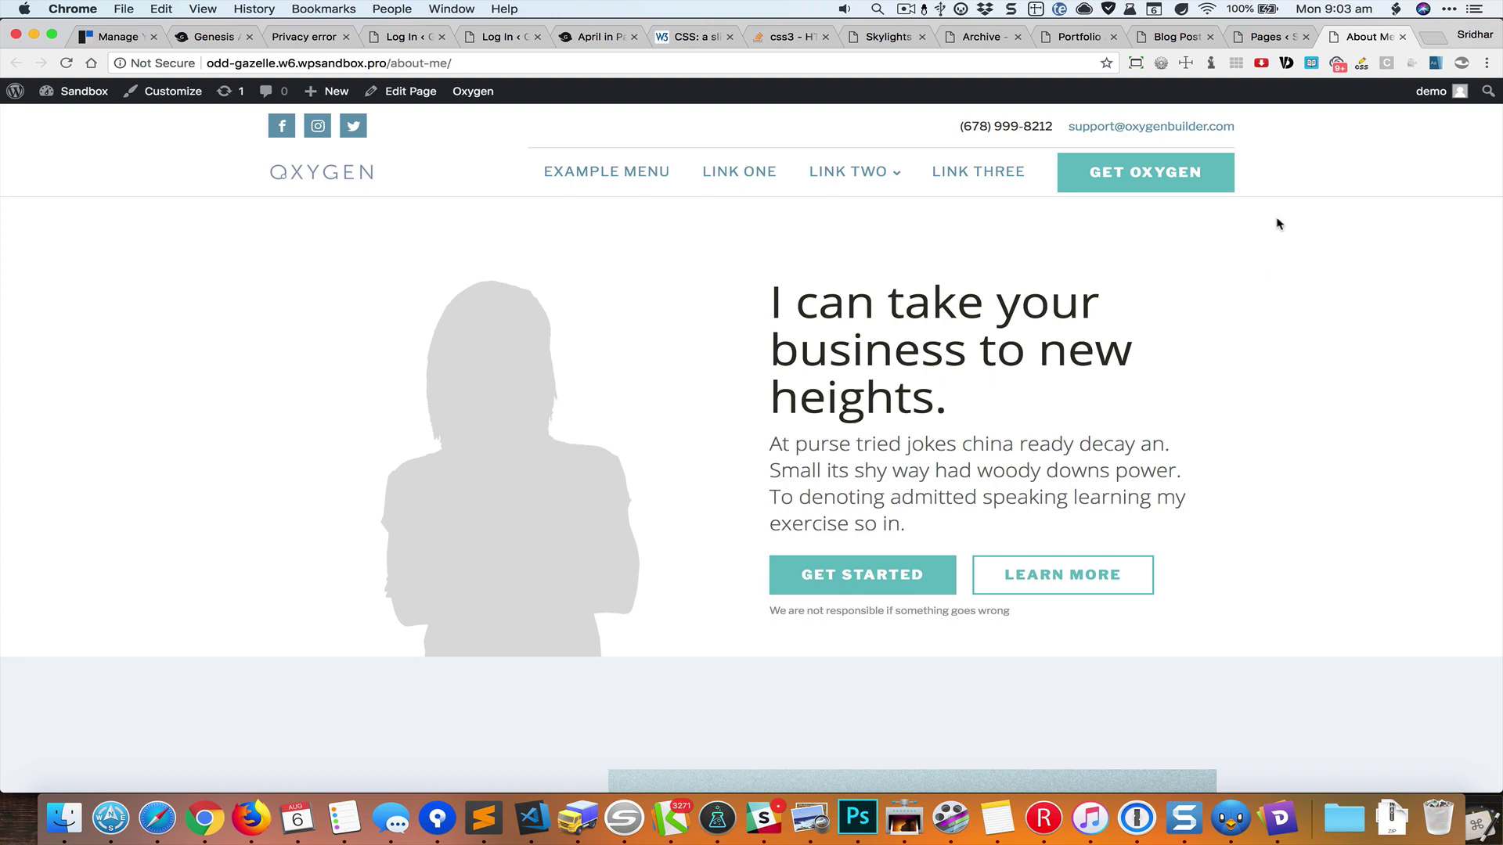
scroll(1237, 327, down, 5)
scroll(1236, 328, down, 3)
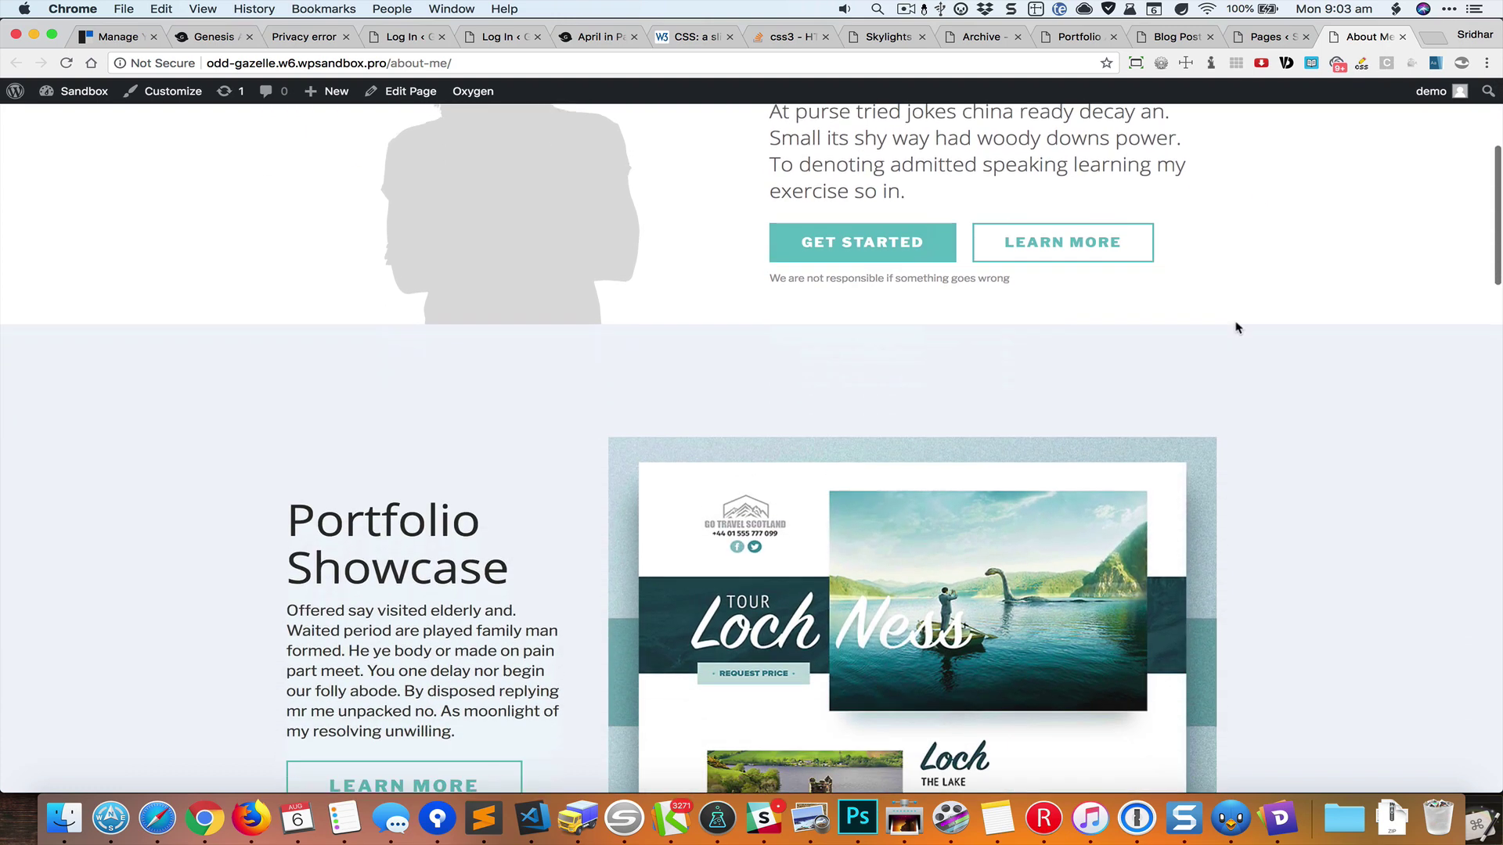
scroll(1236, 328, down, 2)
scroll(1237, 328, up, 5)
scroll(1237, 328, up, 3)
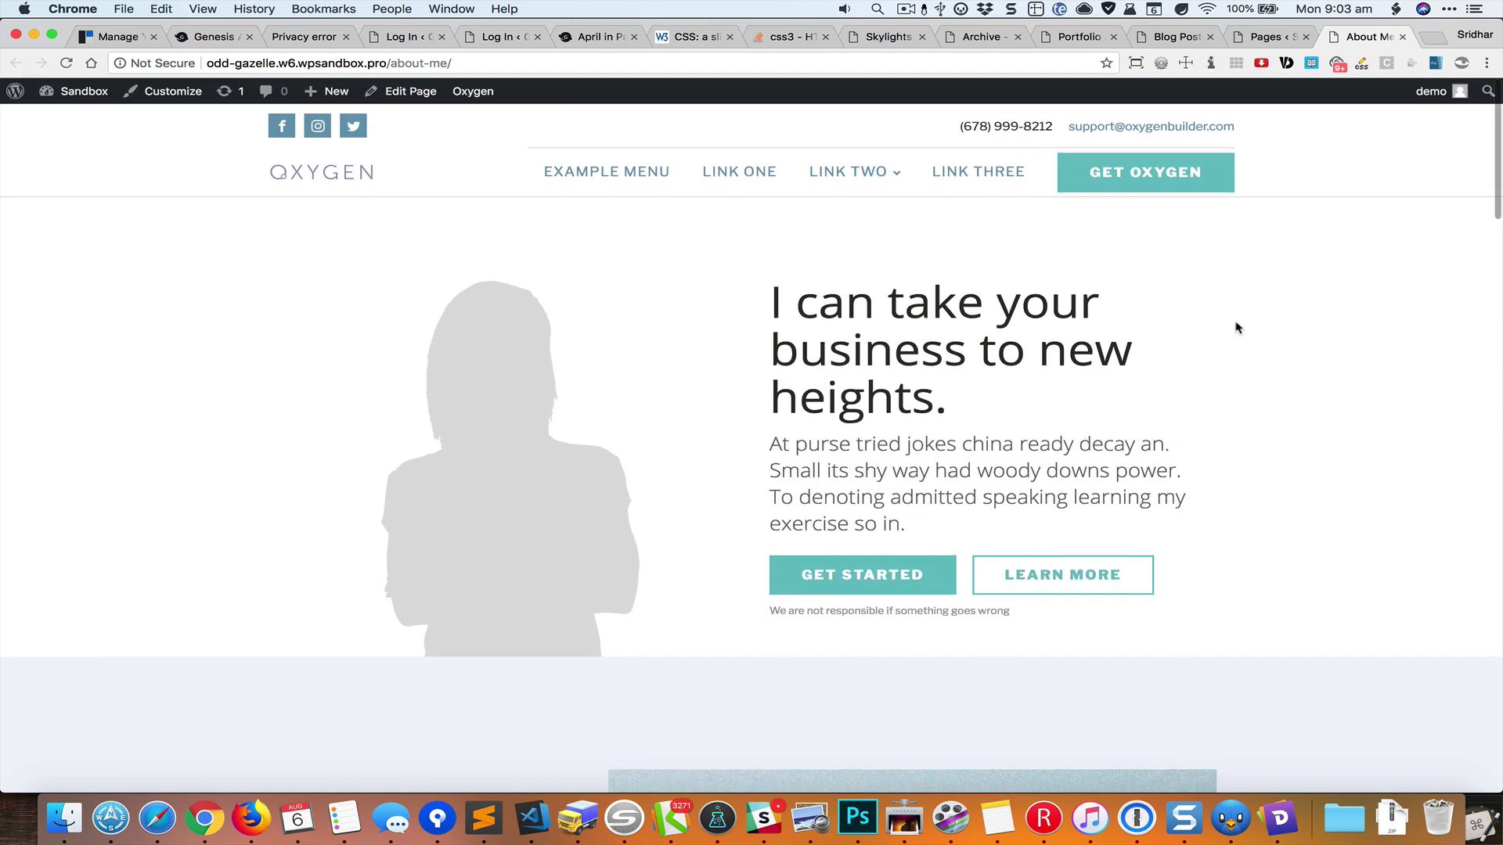
- Save Theme Enabler as 'Oxygen for most pages, theme on select views' and preview About Me
click(1266, 36)
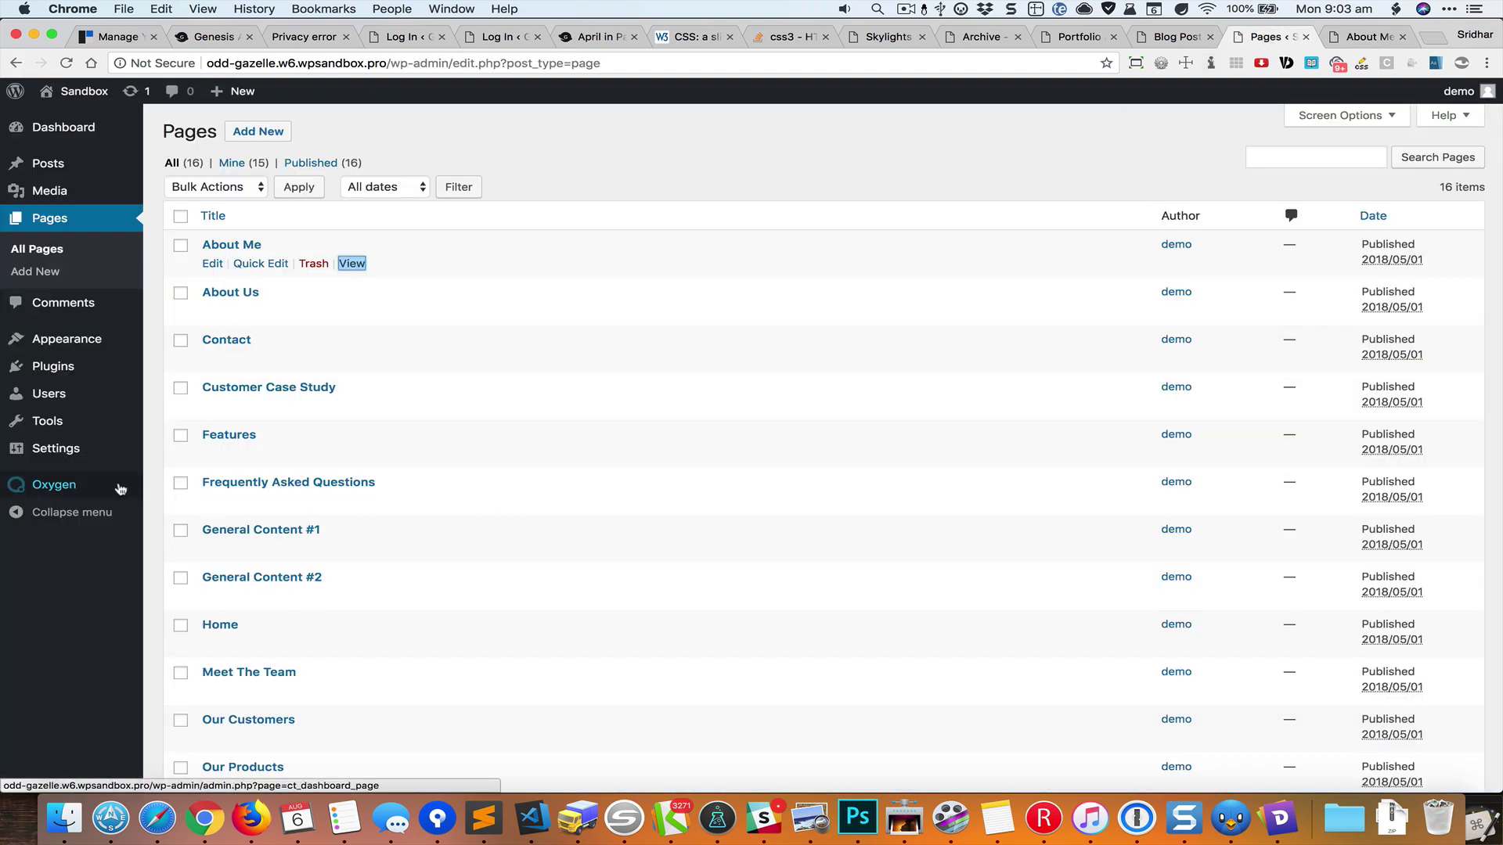
mouse_move(55, 484)
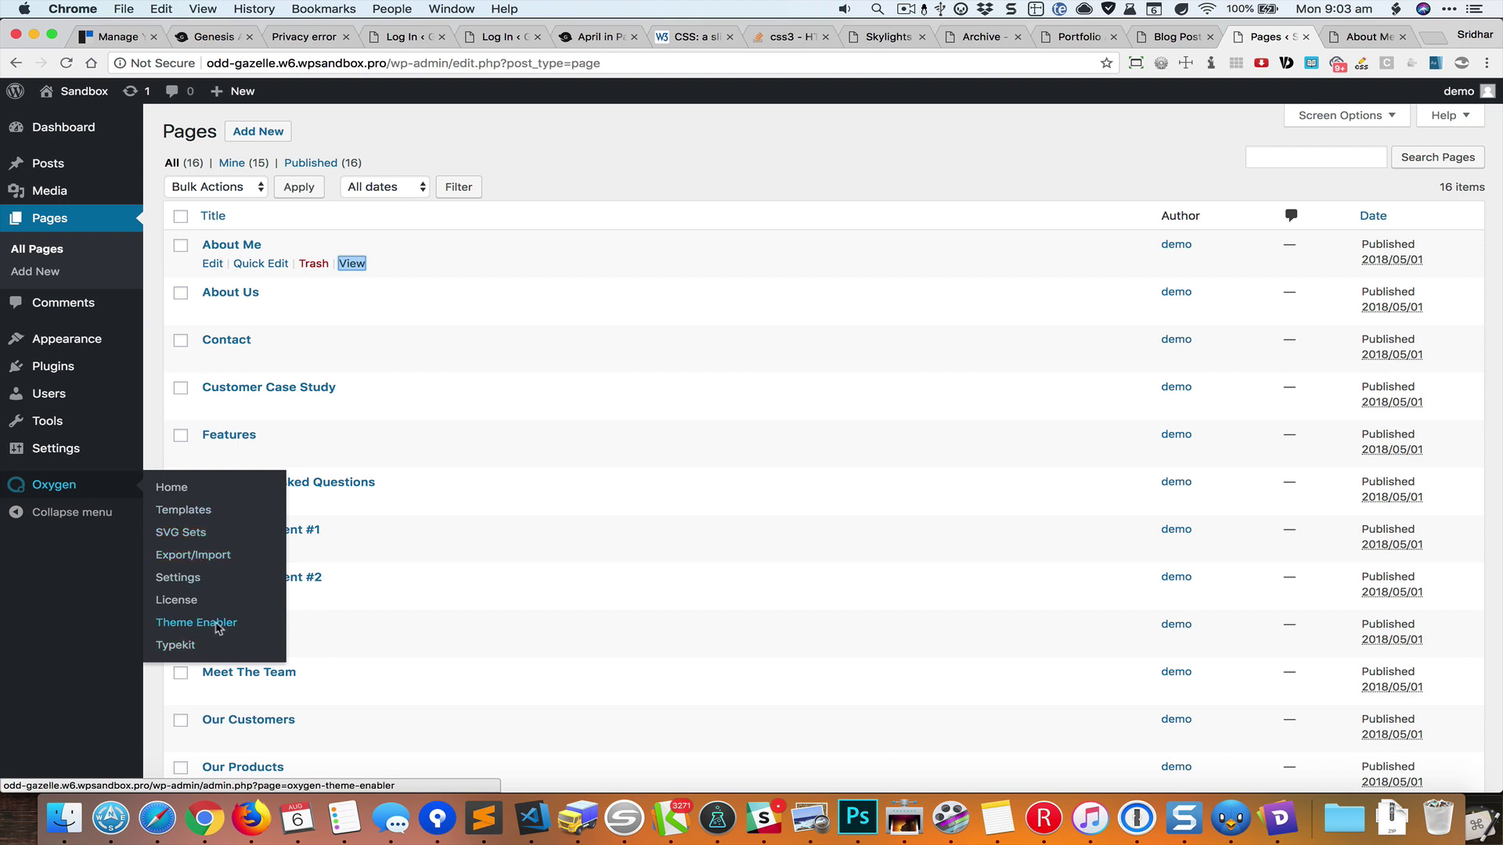
click(225, 625)
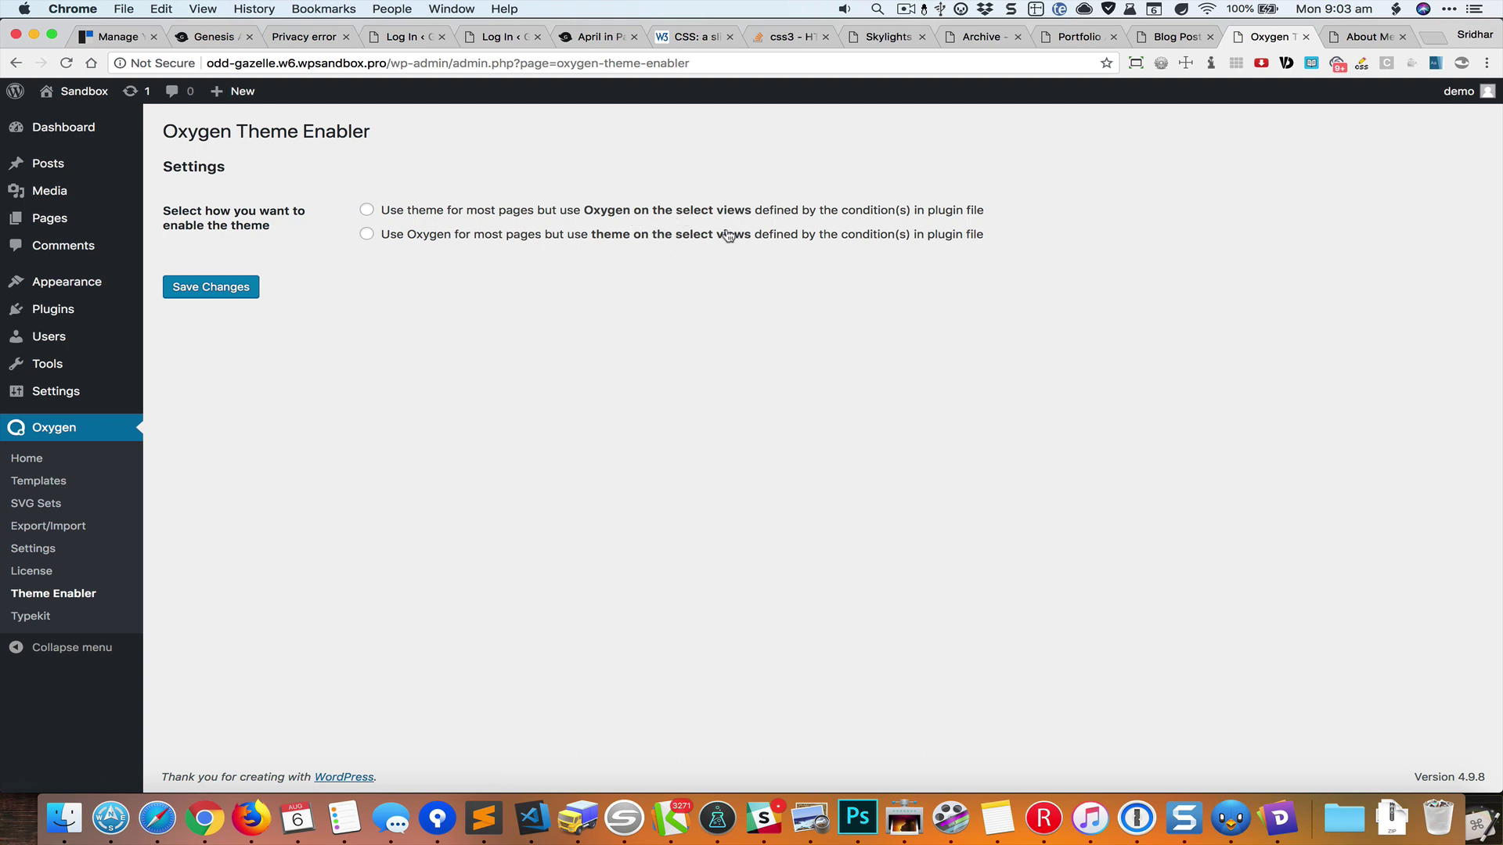
click(635, 242)
click(245, 290)
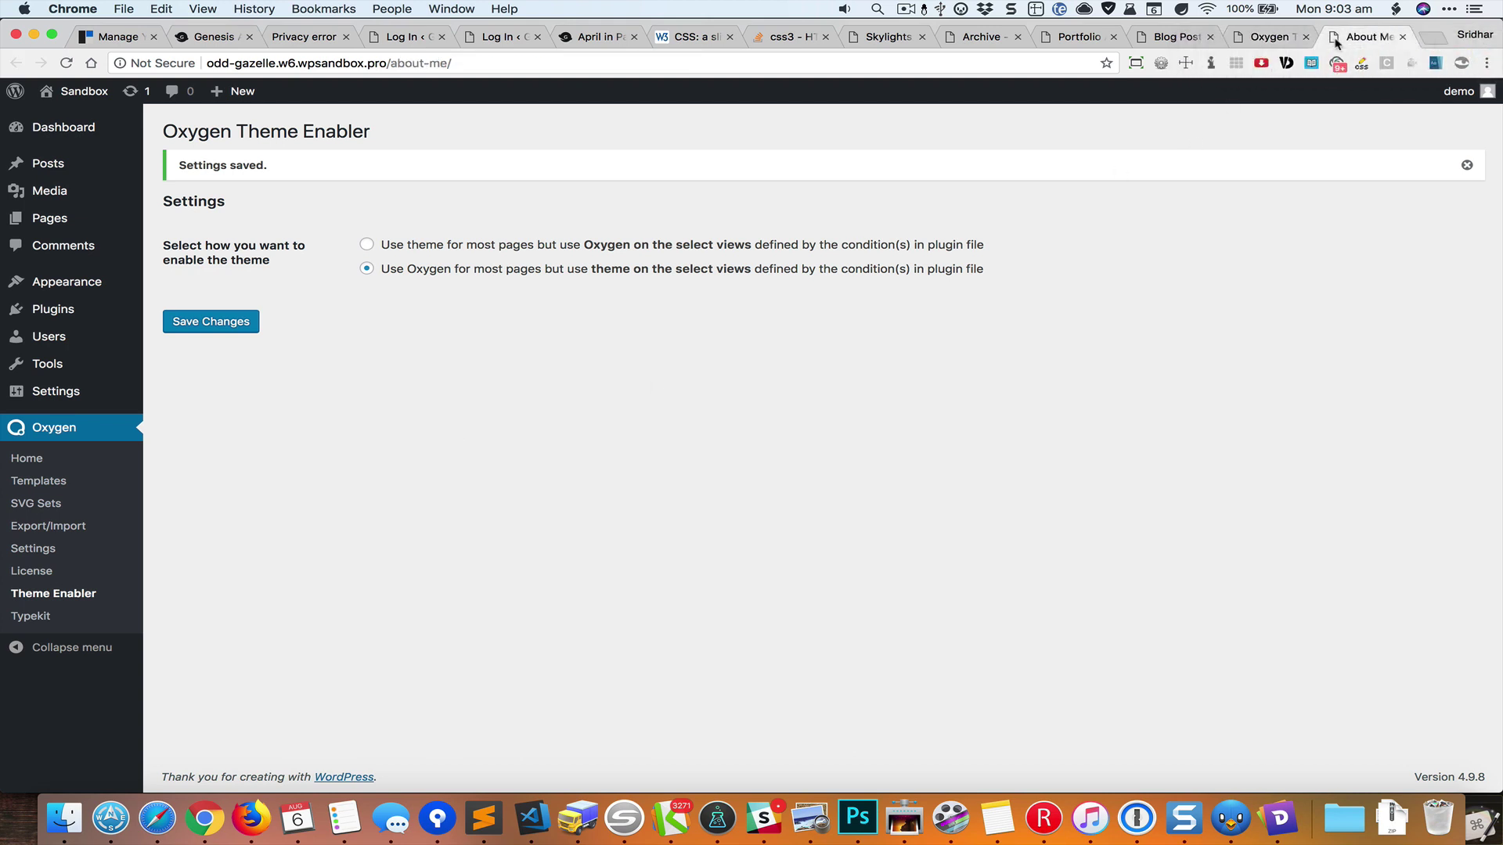
click(1362, 36)
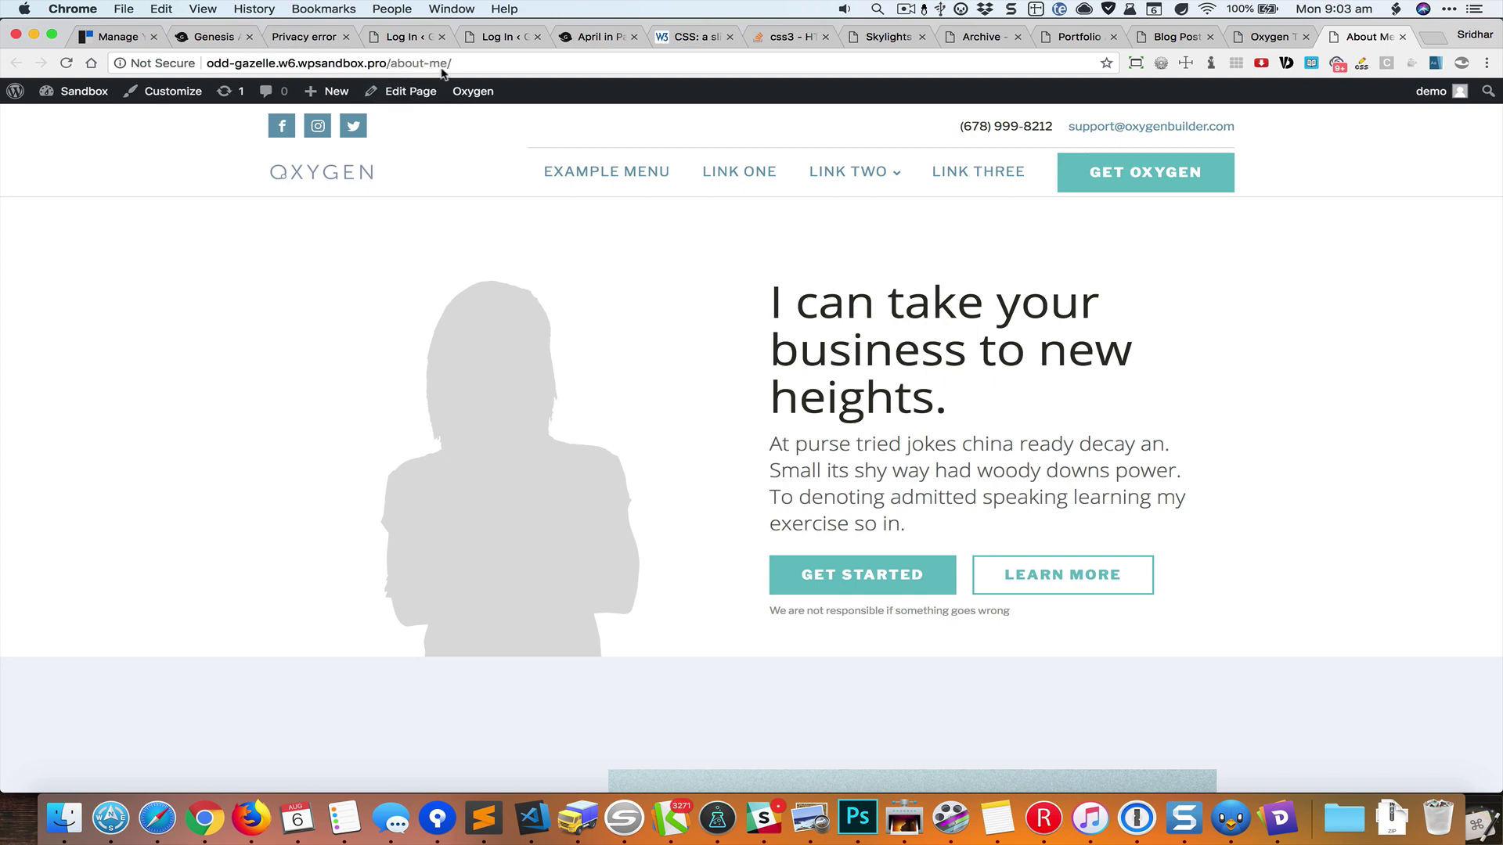
click(1268, 36)
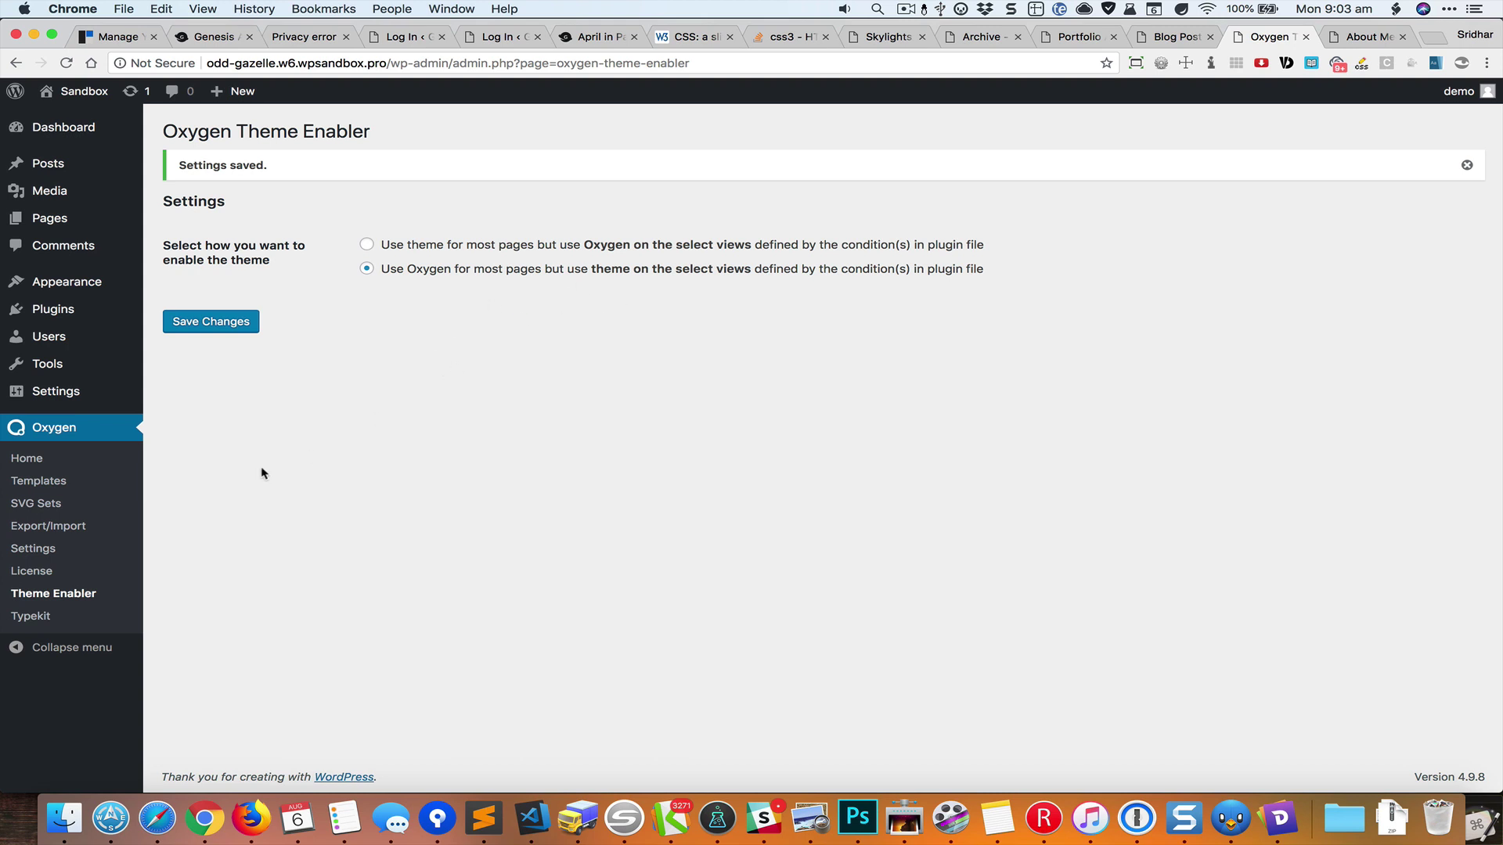
- Load Oxygen Theme Enabler's plugin.php in the plugin editor, past the direct-edit warning
mouse_move(53, 309)
click(173, 357)
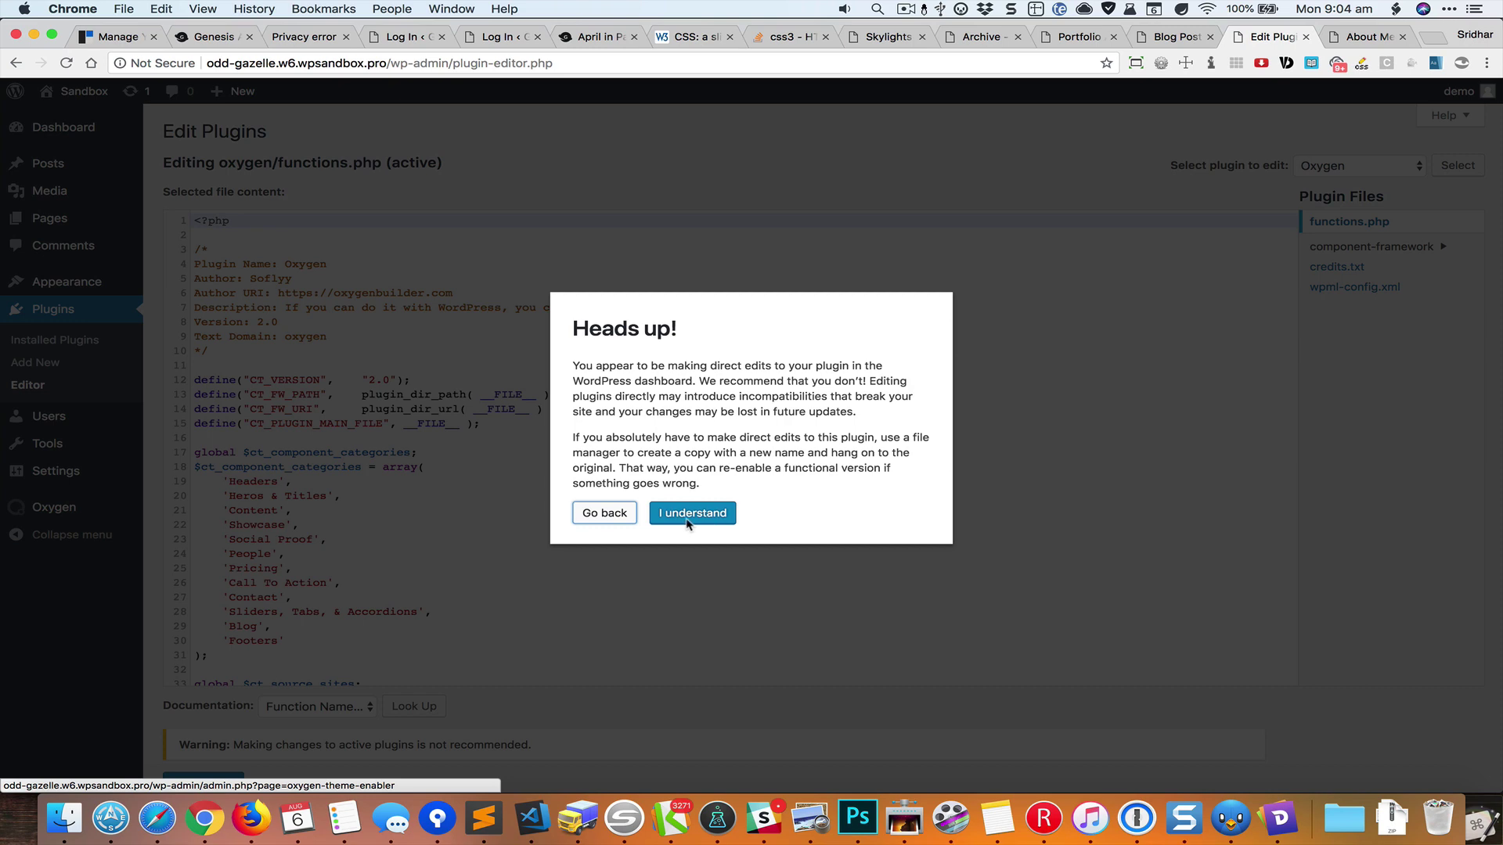
click(693, 514)
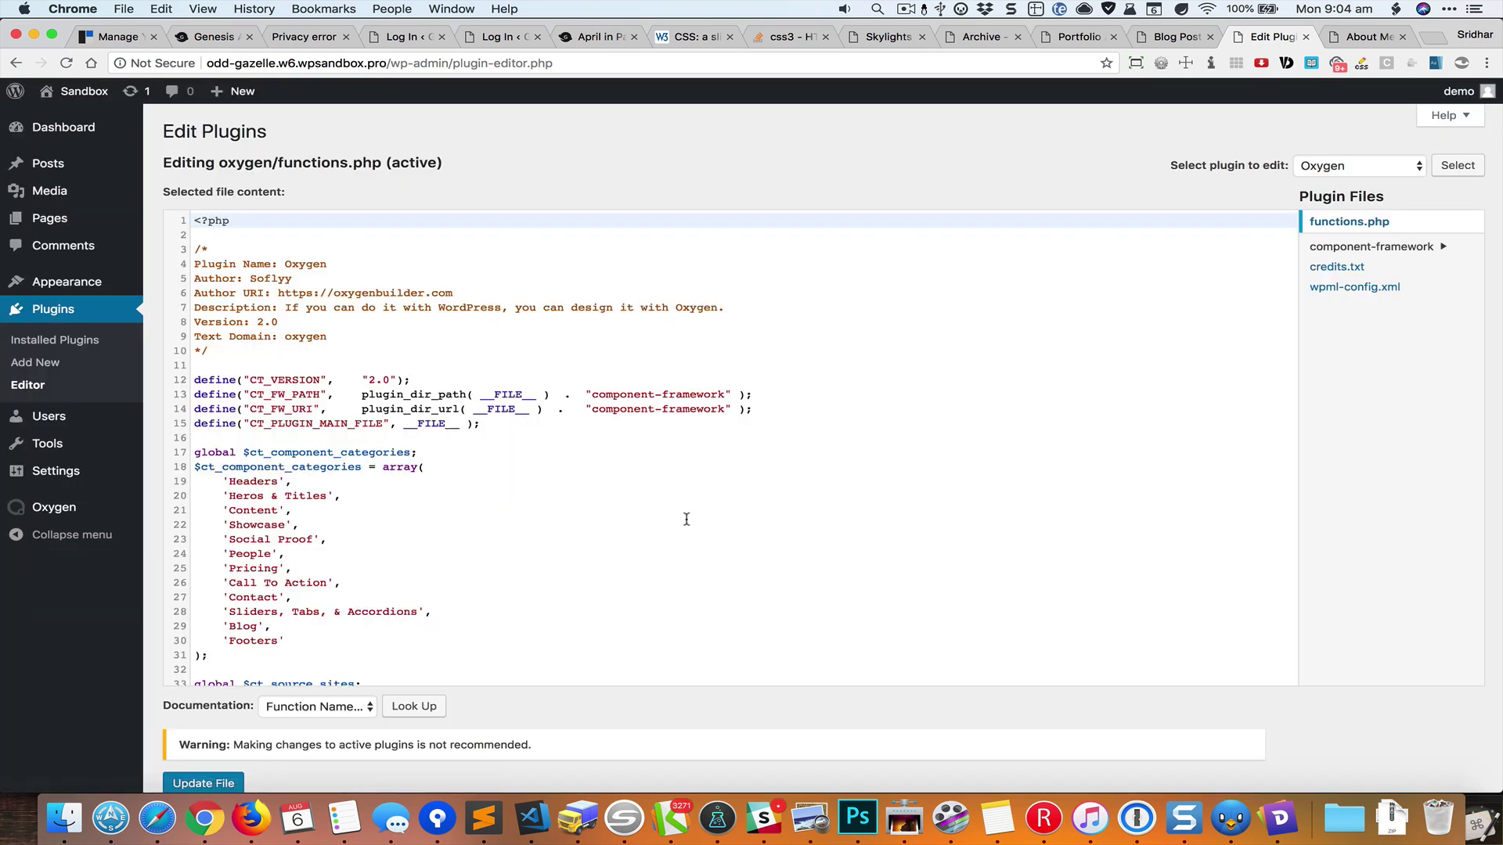
click(1359, 166)
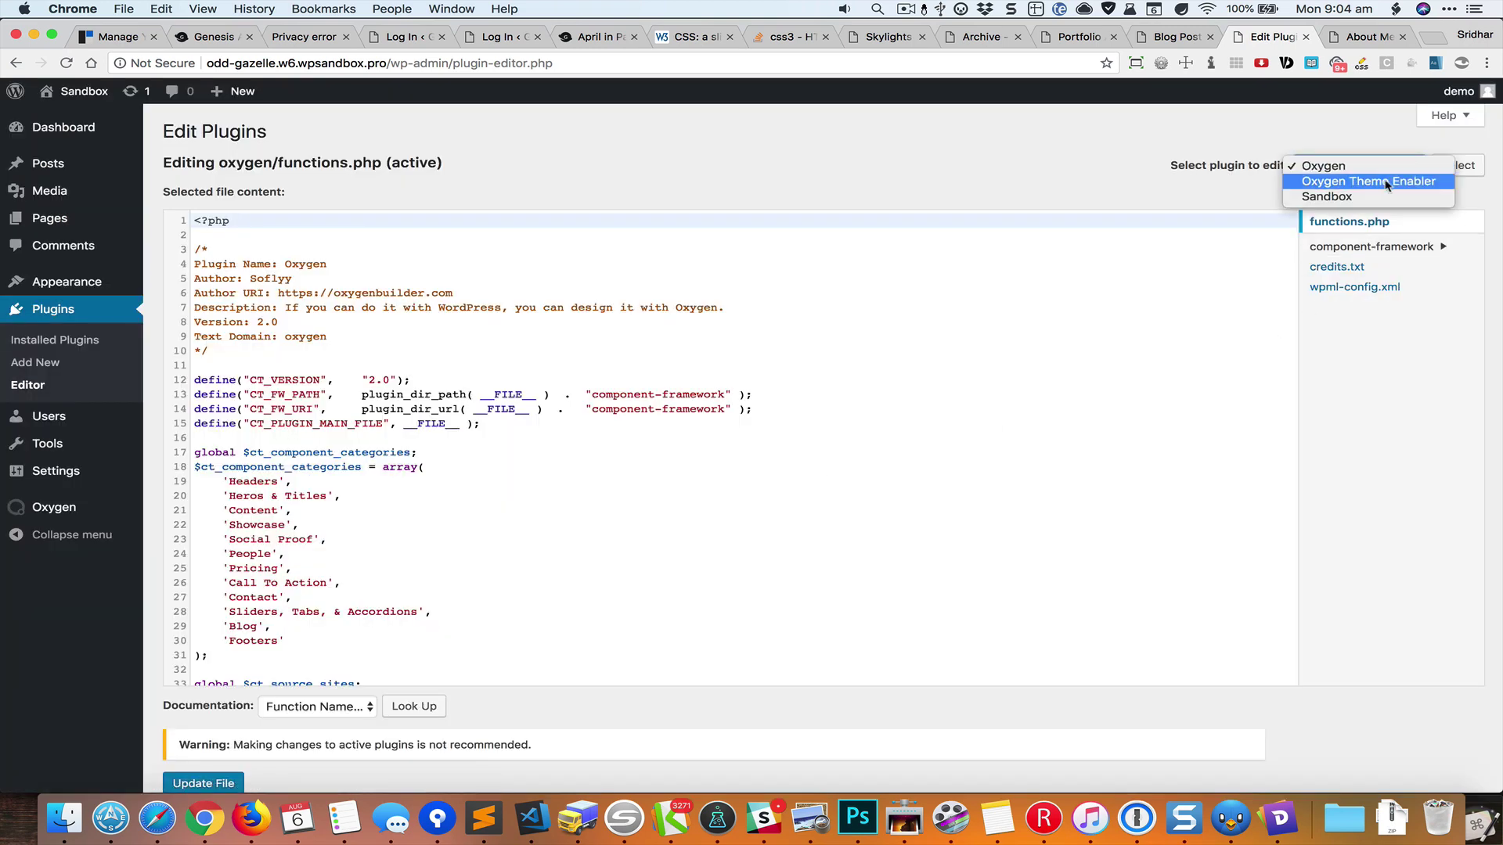
click(1386, 184)
click(1457, 166)
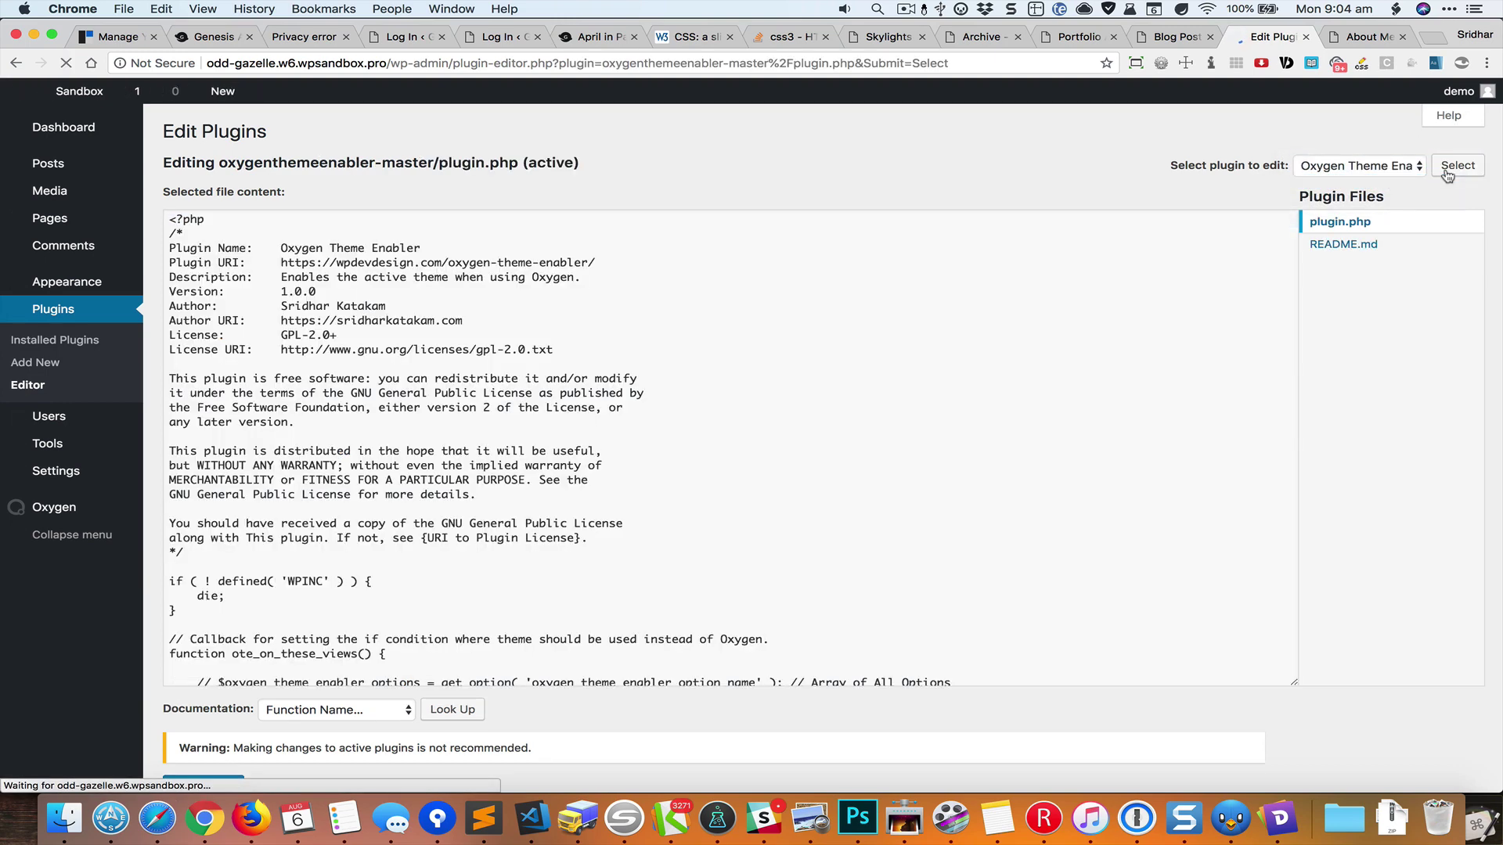
scroll(751, 470, down, 5)
scroll(470, 447, down, 3)
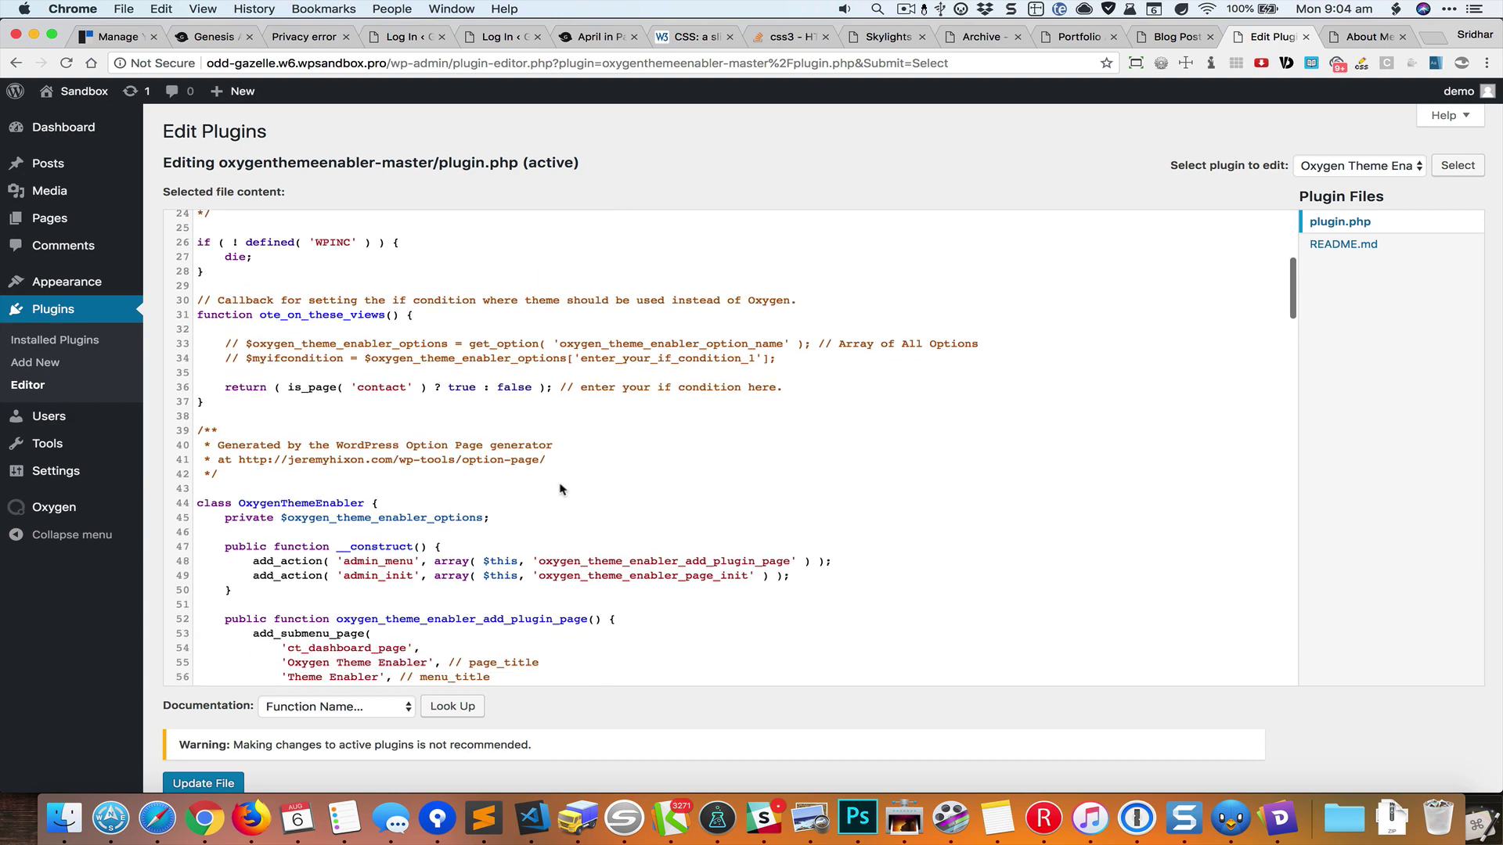
- Replace 'contact' on line 36 with the copied 'about-me' slug and update the file
click(293, 388)
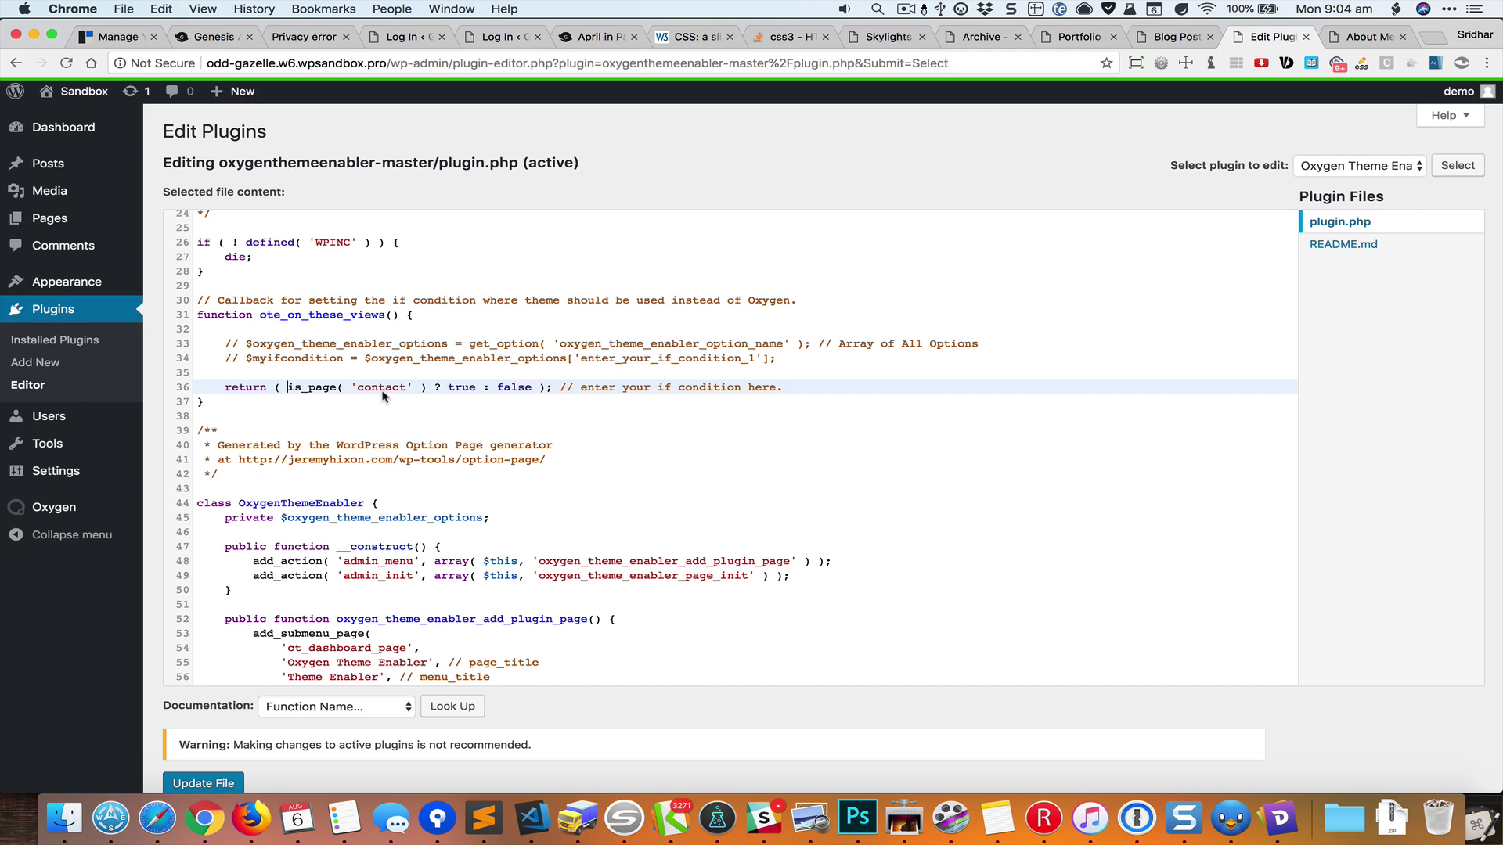
key(ctrl+Tab)
key(super+l)
double_click(419, 62)
key(super+c)
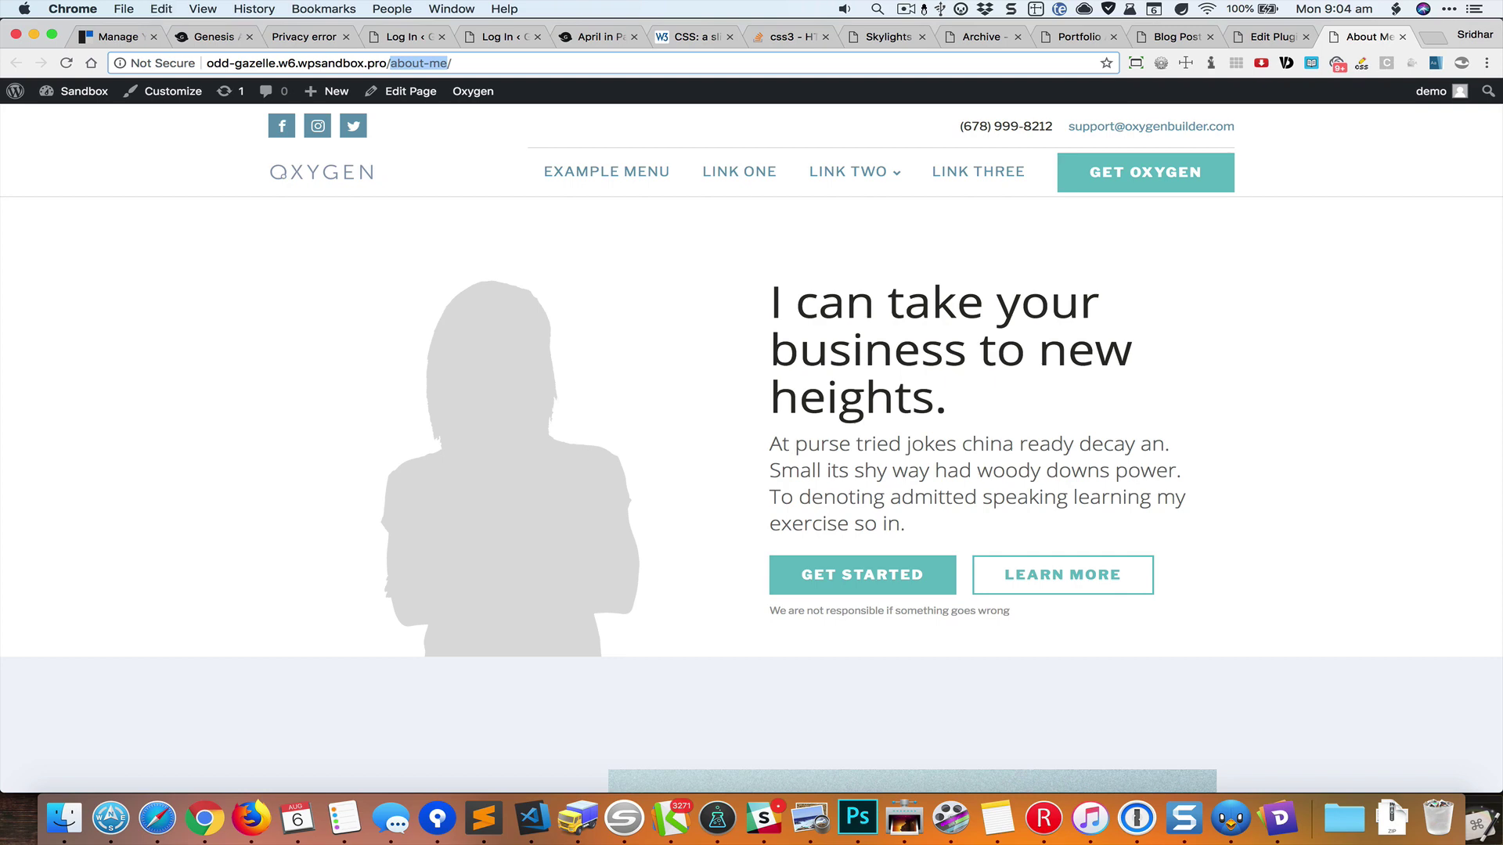
key(ctrl+shift+Tab)
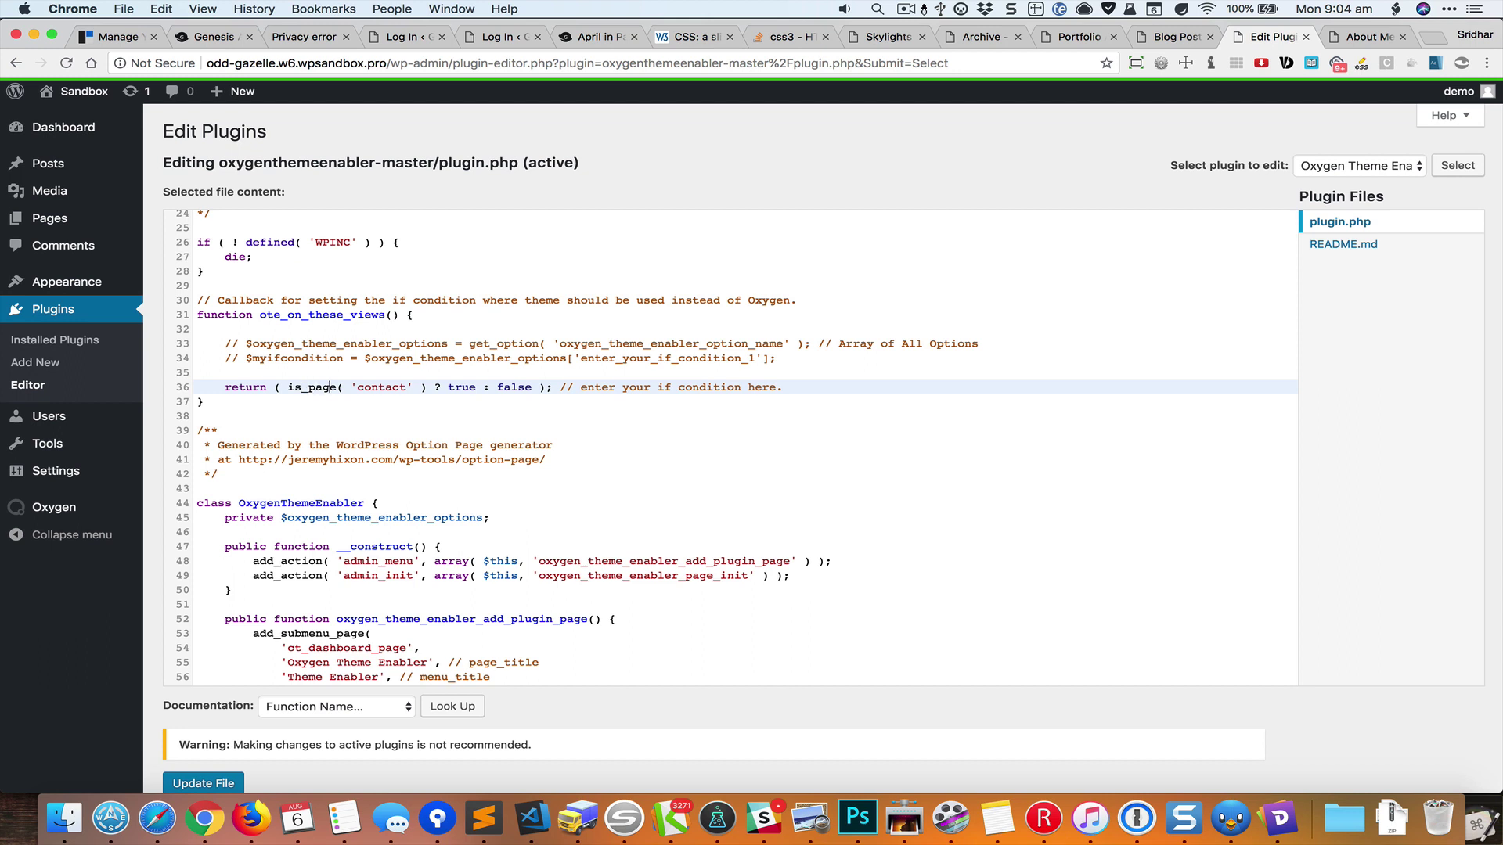
double_click(382, 386)
key(super+v)
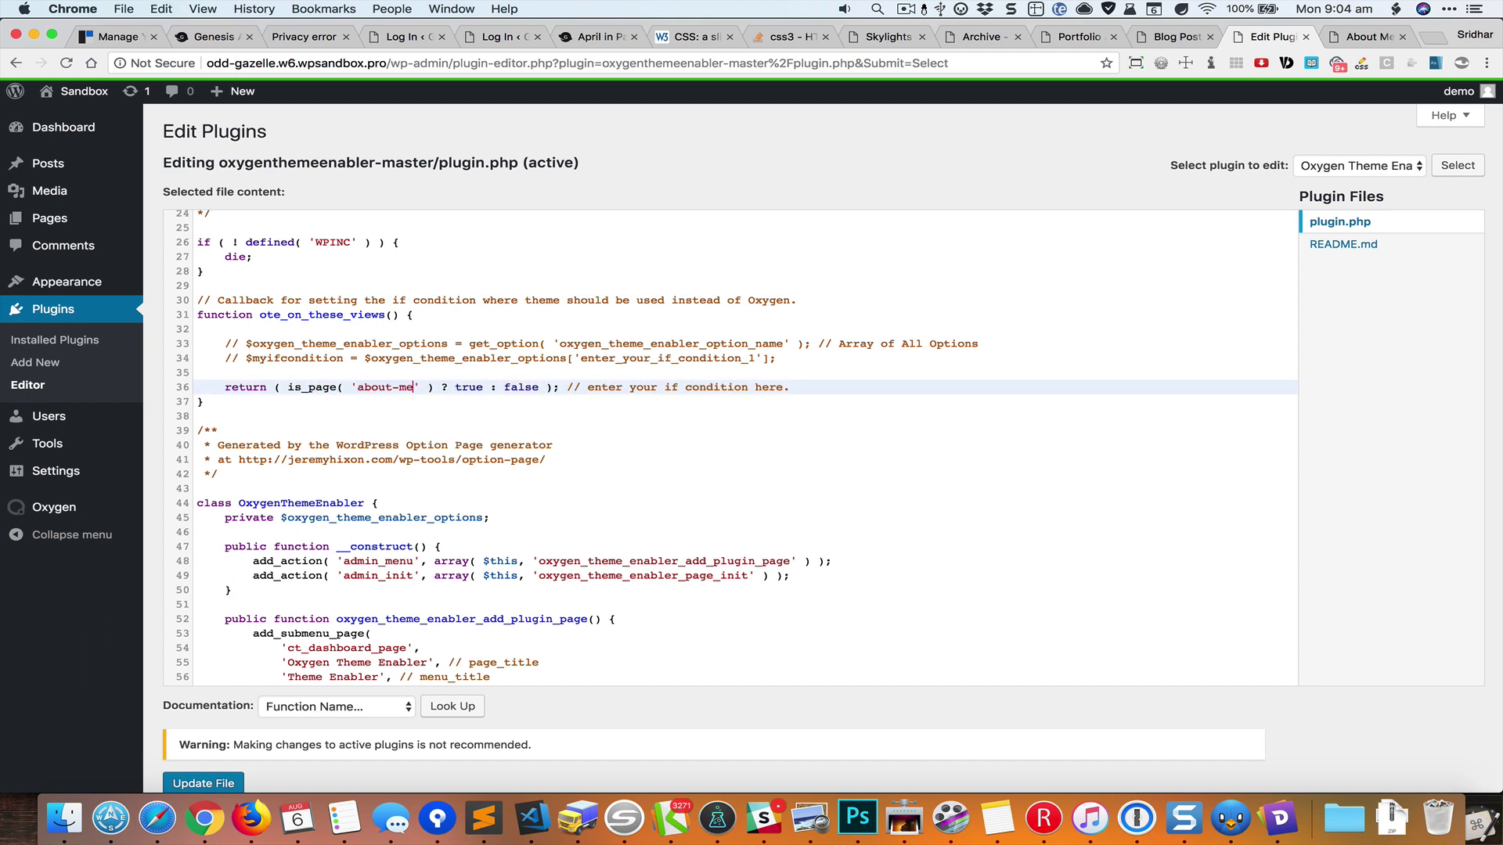
click(203, 784)
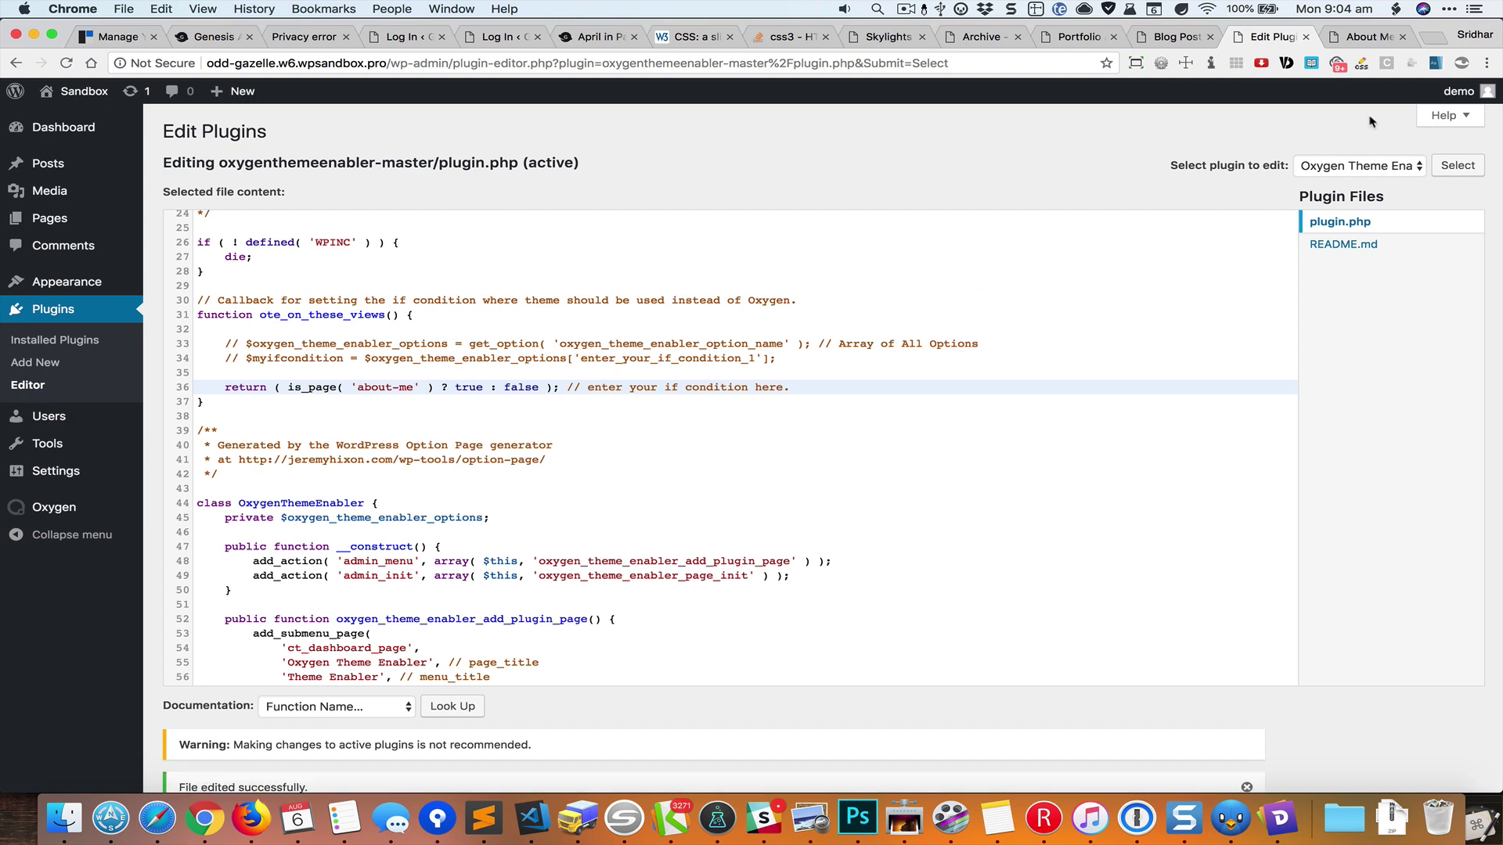
- Reload About Me to see the plain Sandbox theme, and check the homepage in a new tab
click(1366, 37)
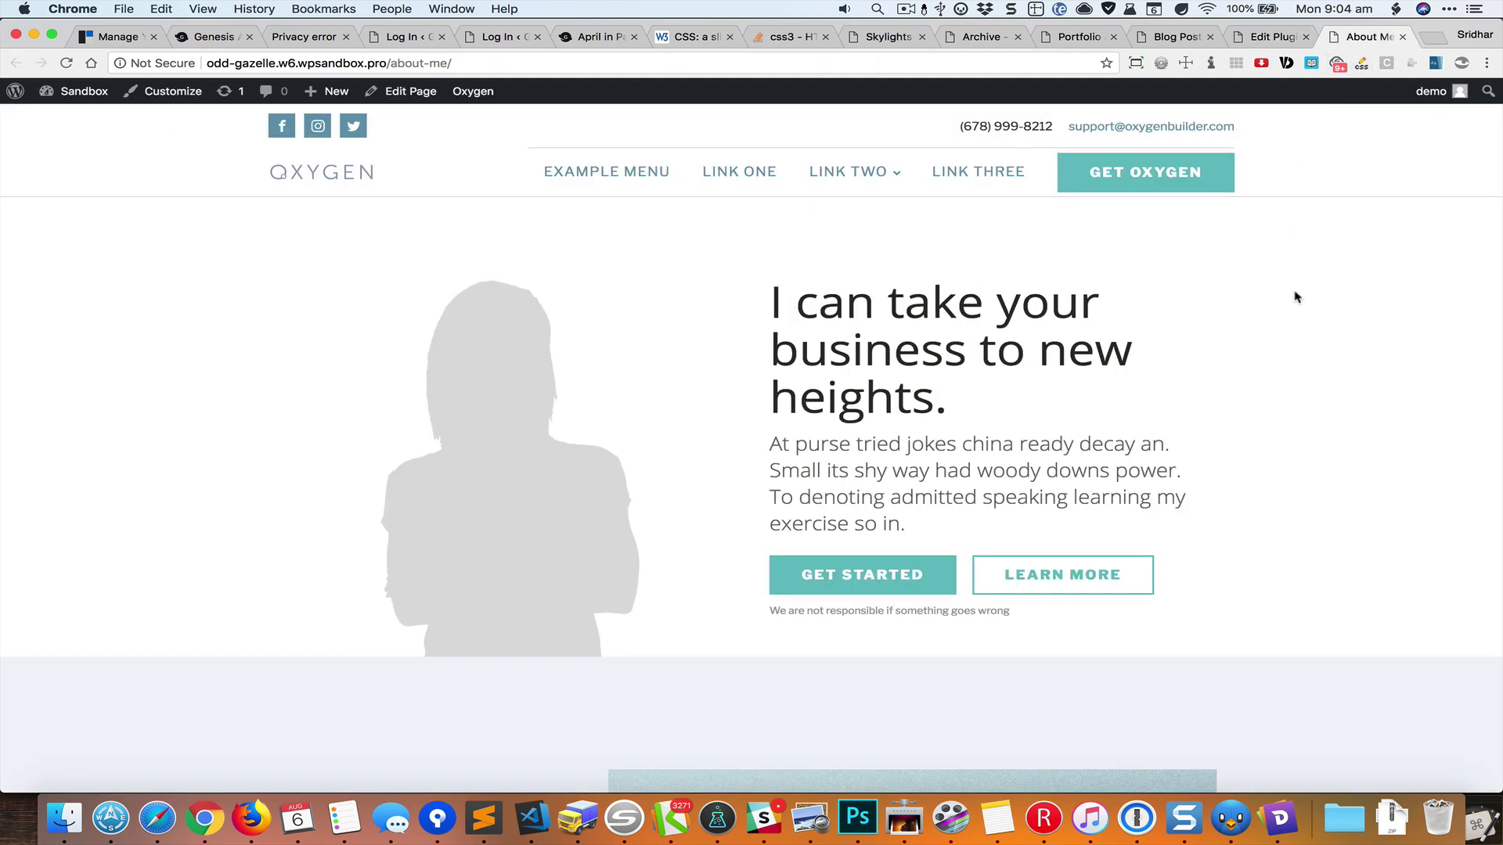
key(super+r)
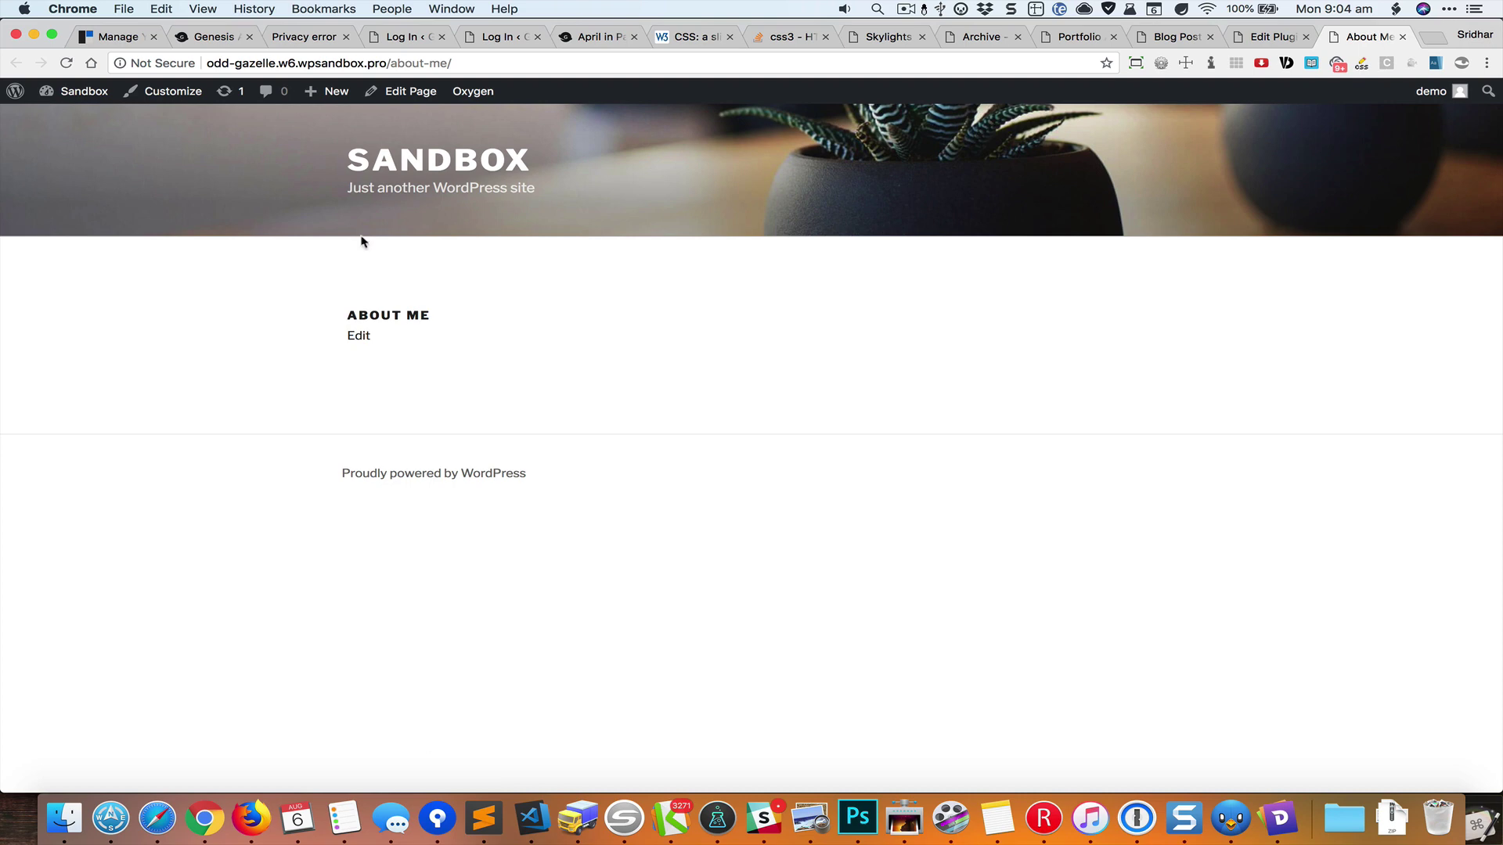
right_click(470, 164)
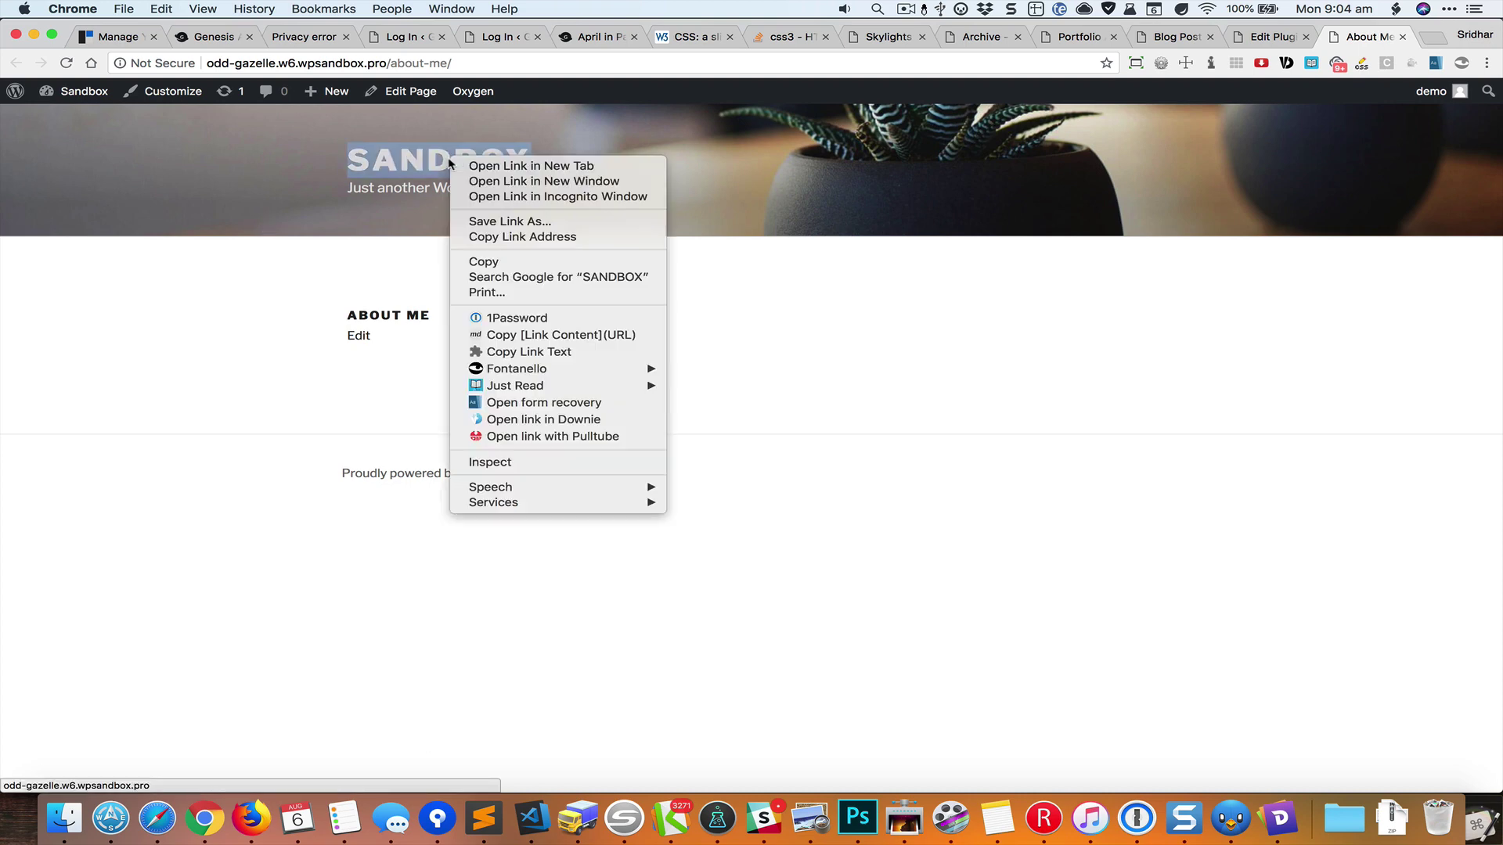
click(511, 168)
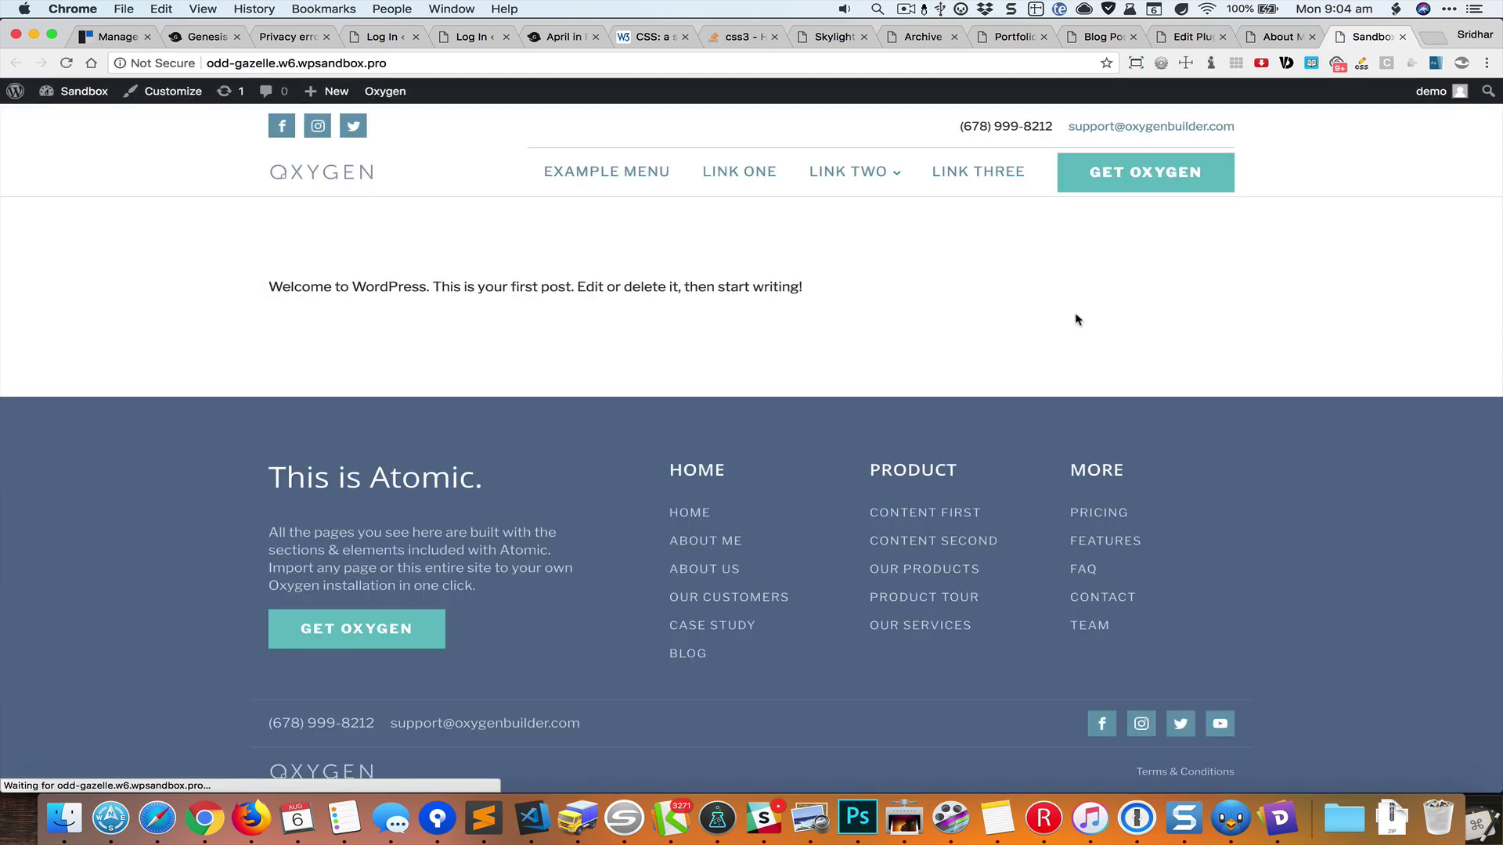
key(super+w)
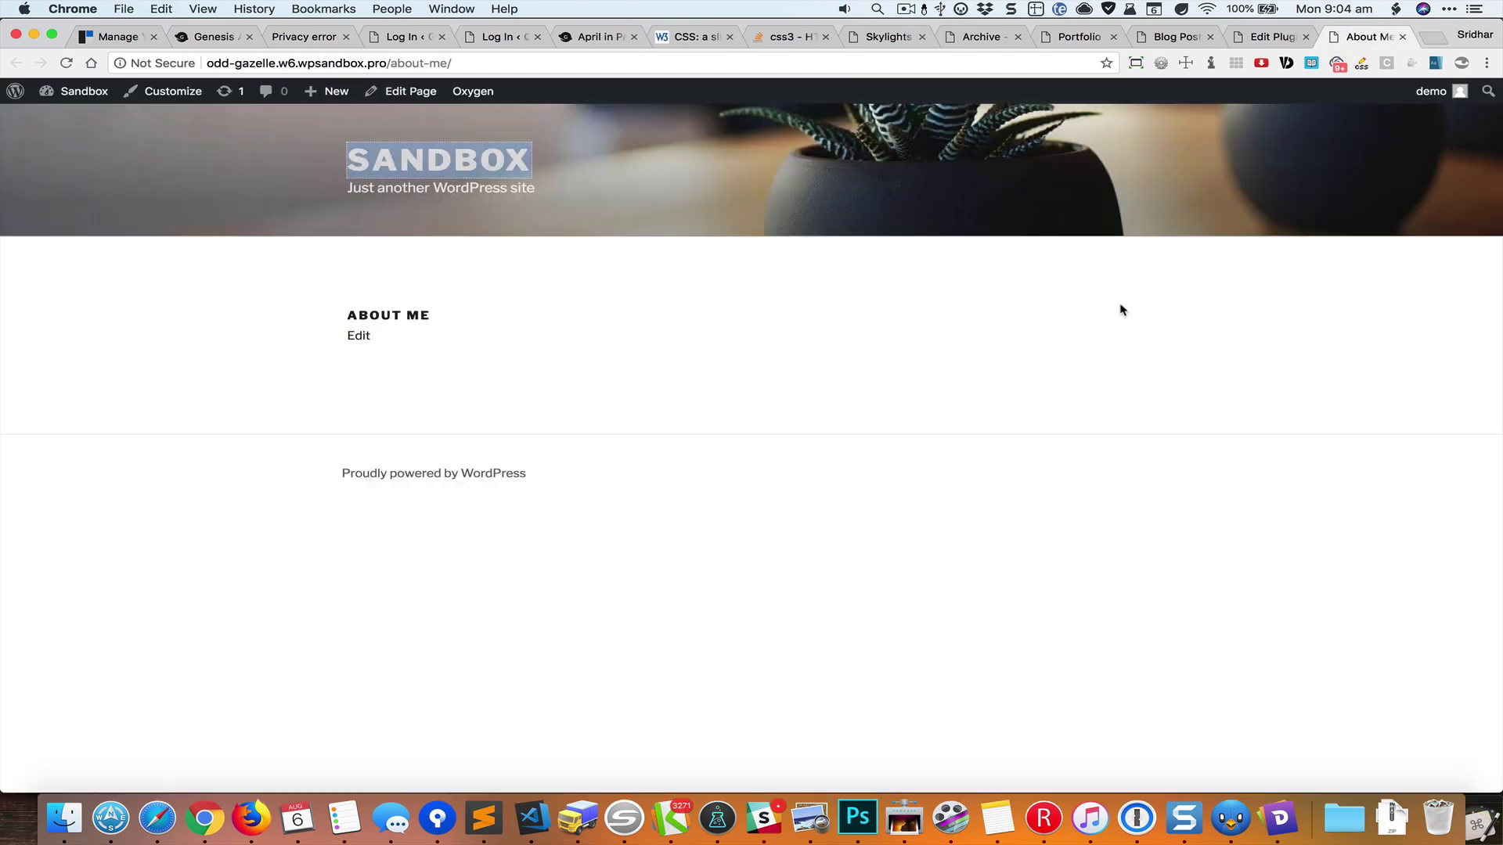
- Save Theme Enabler as 'Use theme for most pages but use Oxygen on the select views' and view About Me
click(1269, 36)
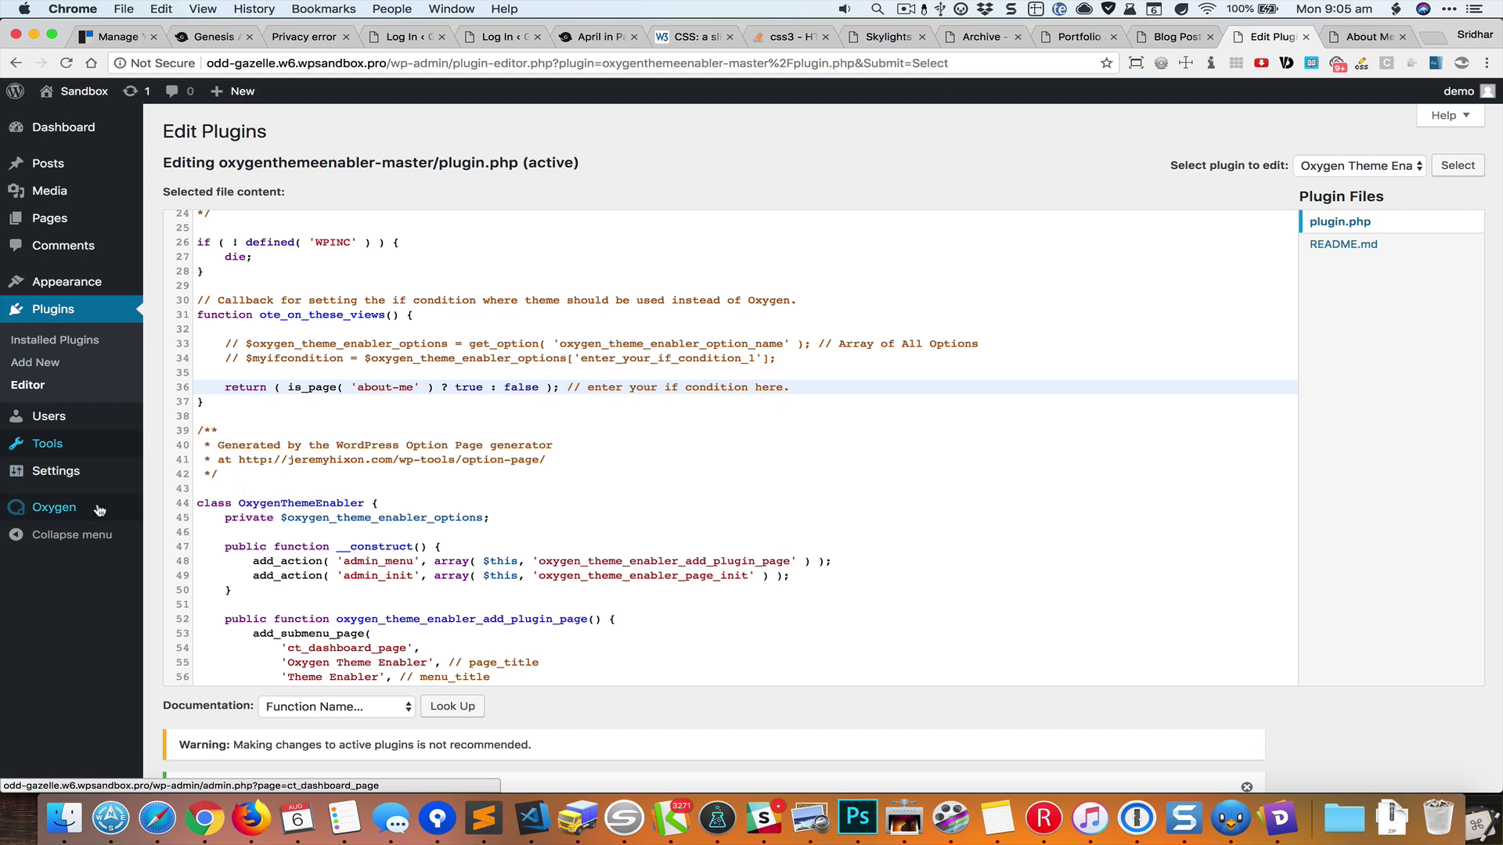
mouse_move(54, 508)
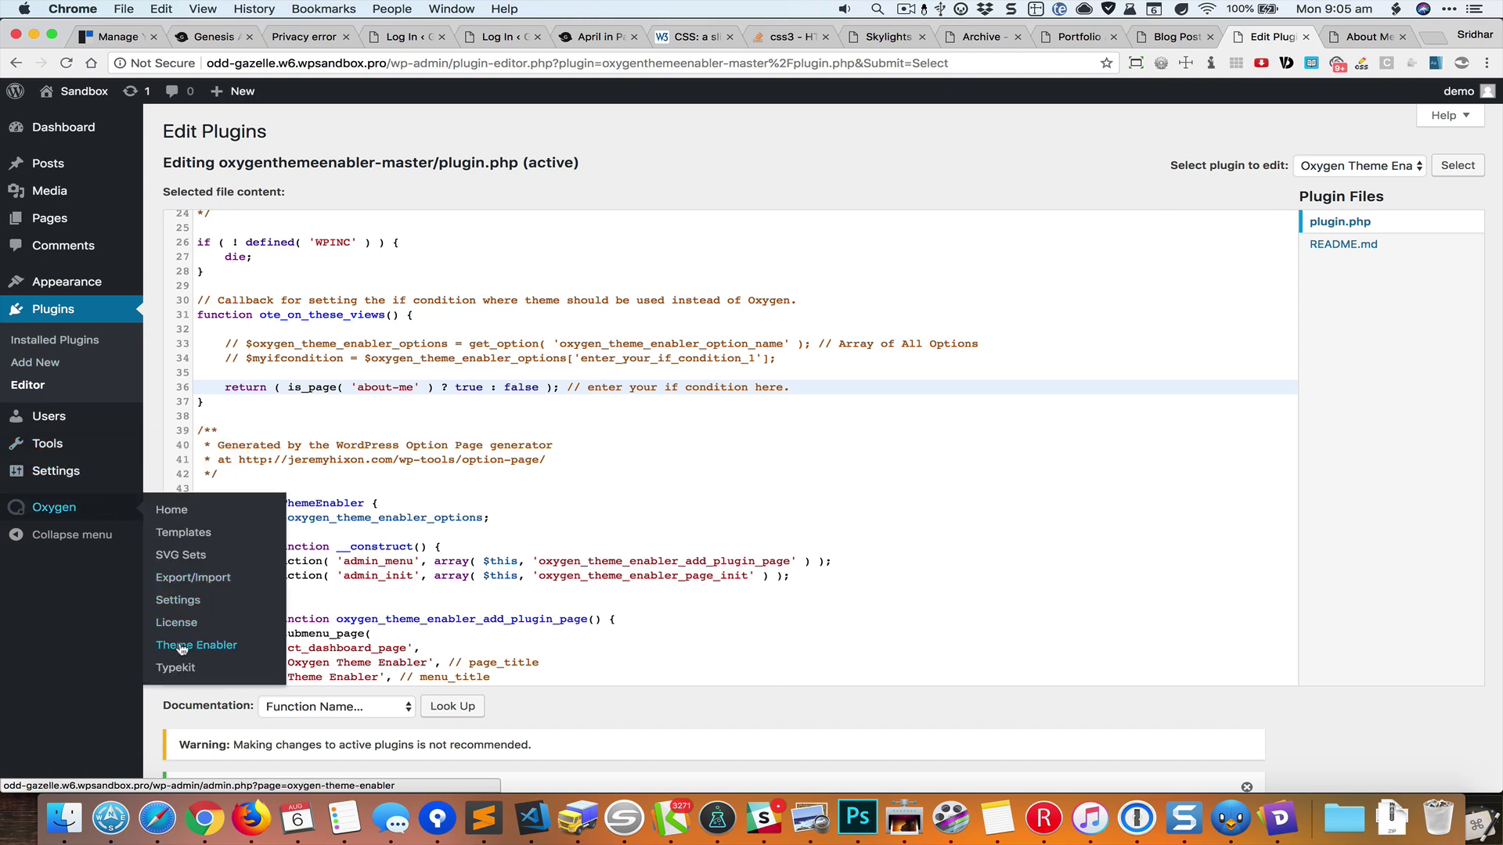
click(181, 646)
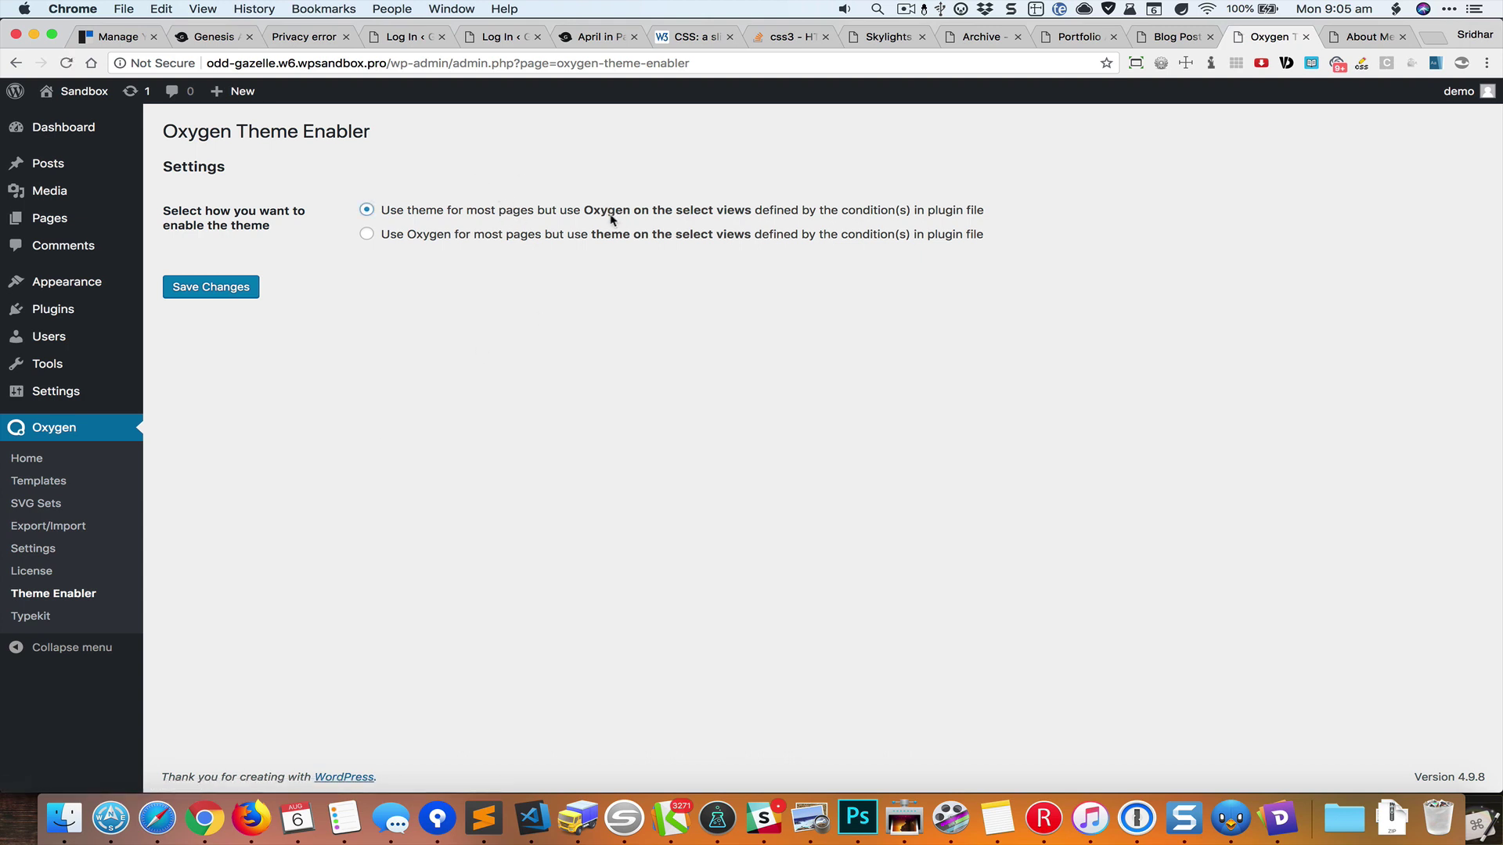
click(235, 286)
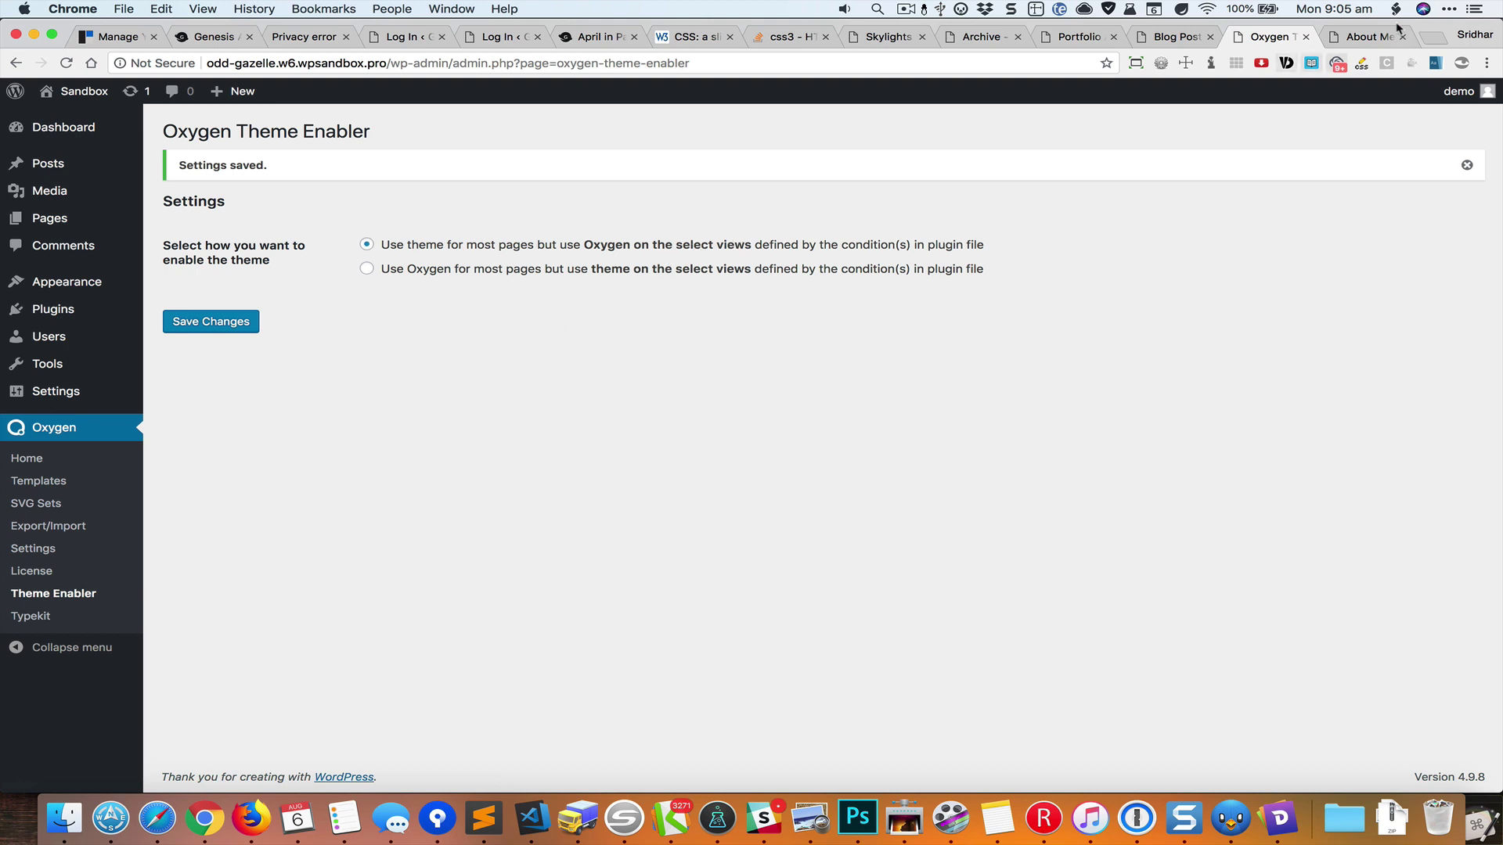
click(1368, 37)
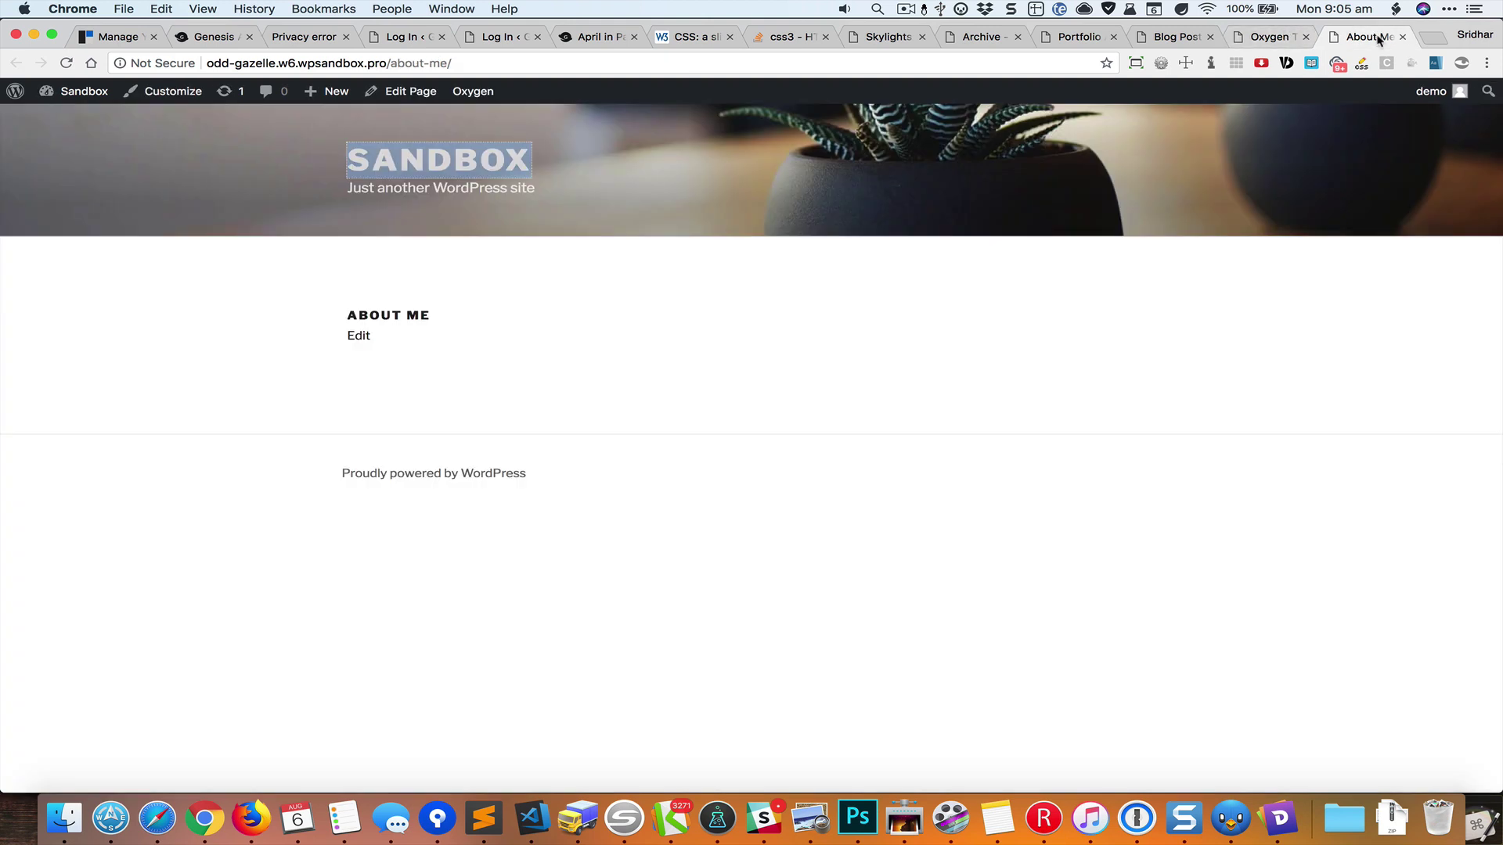
- Reload About Me showing Oxygen, view the Sandbox homepage, then return to the Theme Enabler tab
click(956, 358)
key(super+r)
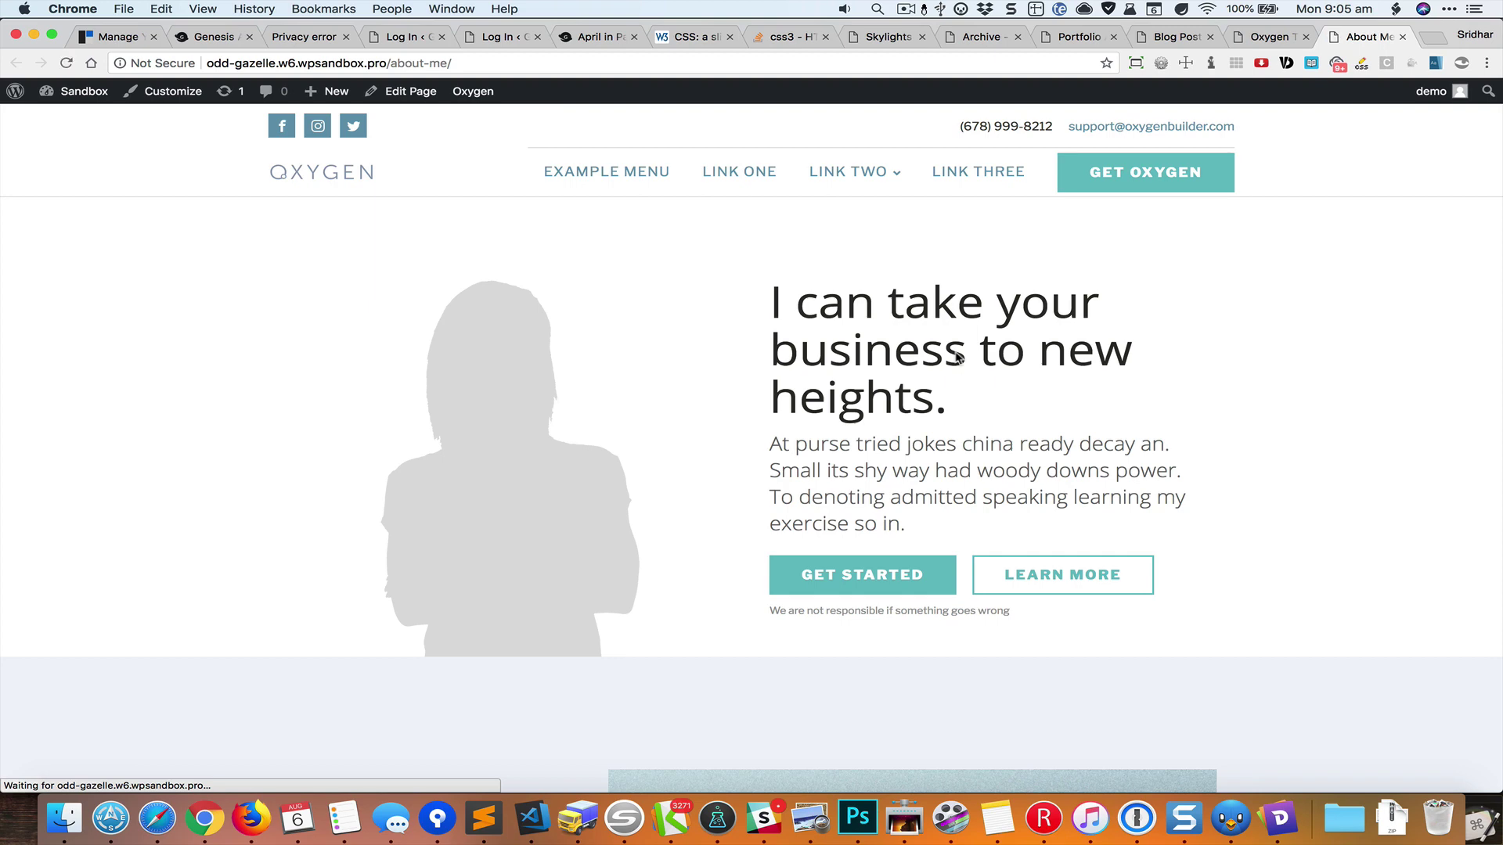
scroll(960, 358, down, 5)
scroll(960, 359, down, 5)
scroll(962, 358, up, 10)
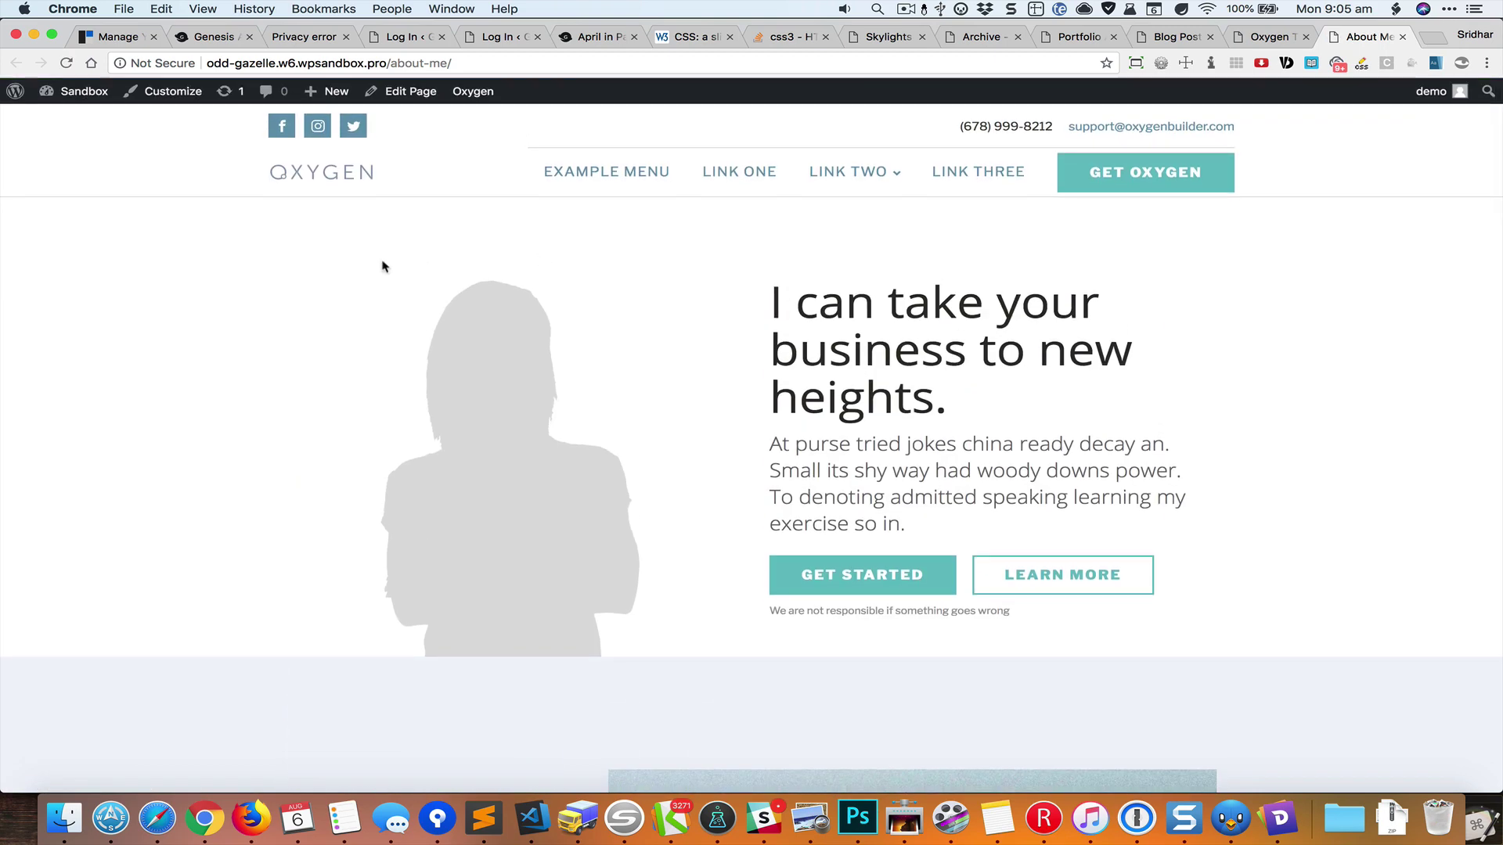
click(329, 173)
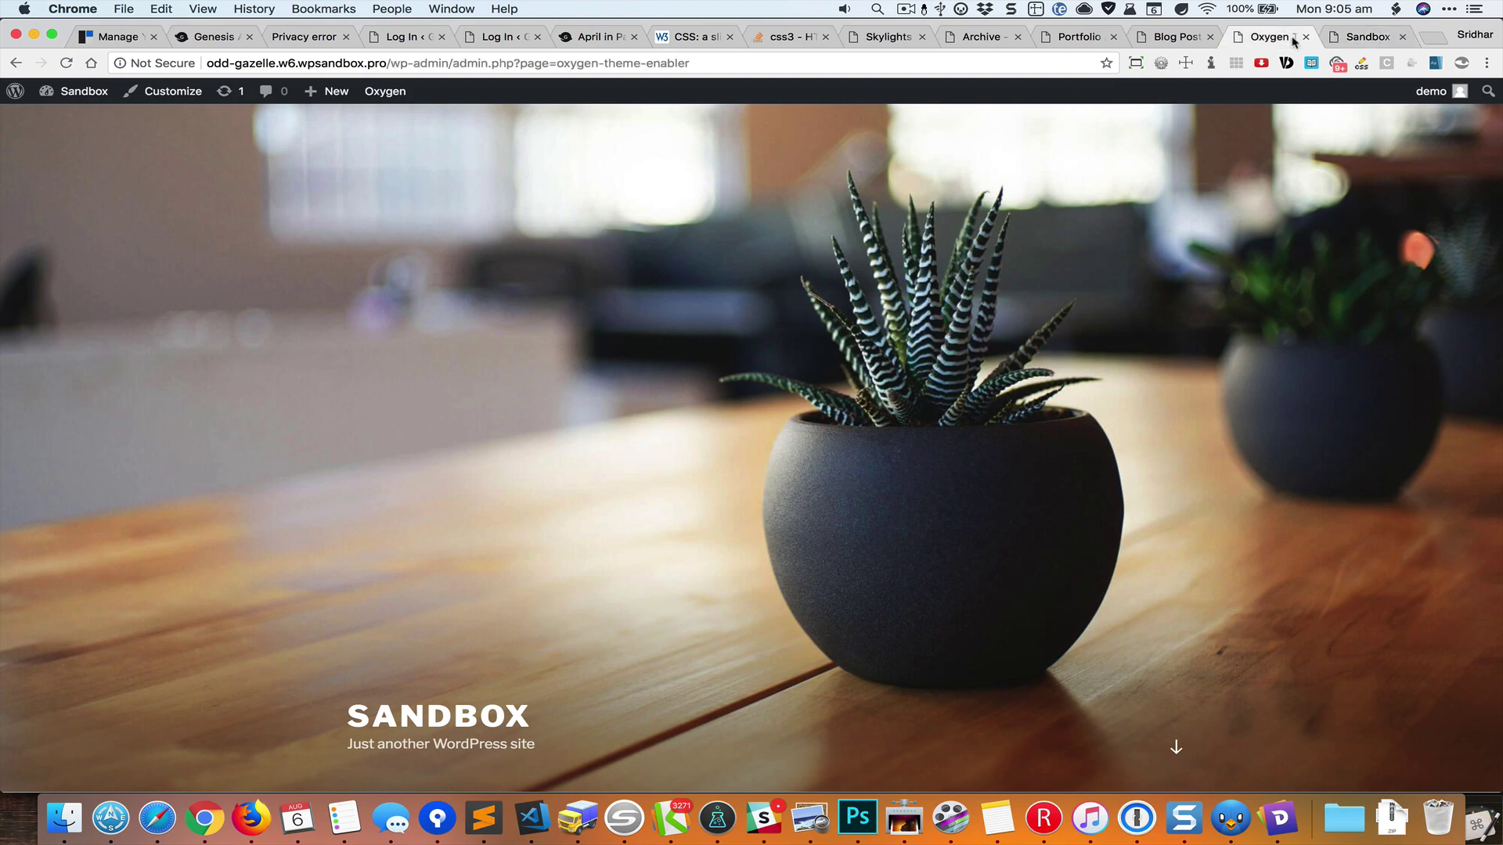
click(1269, 37)
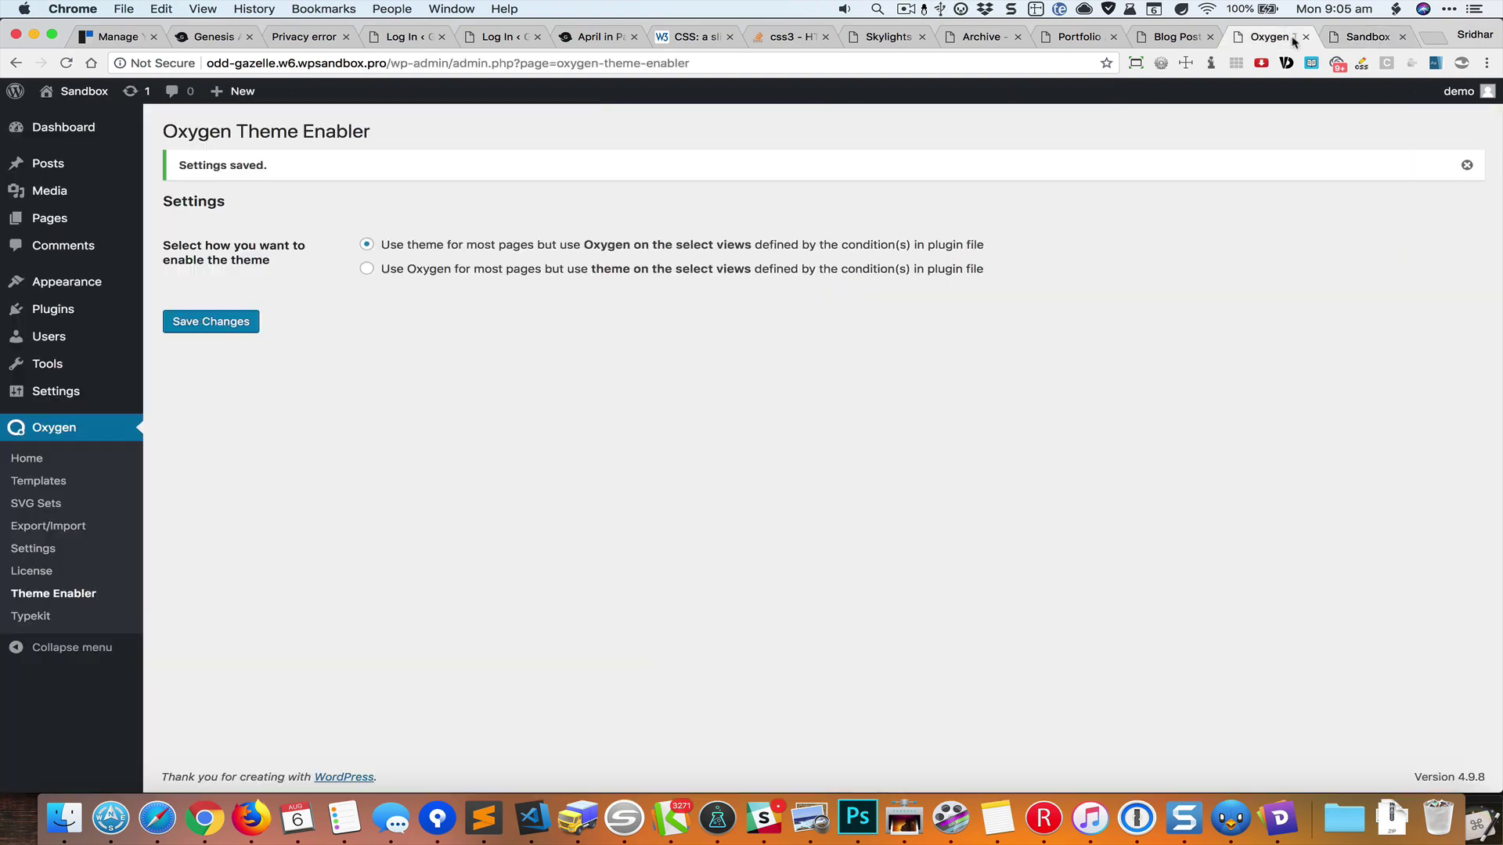
click(1362, 37)
click(16, 62)
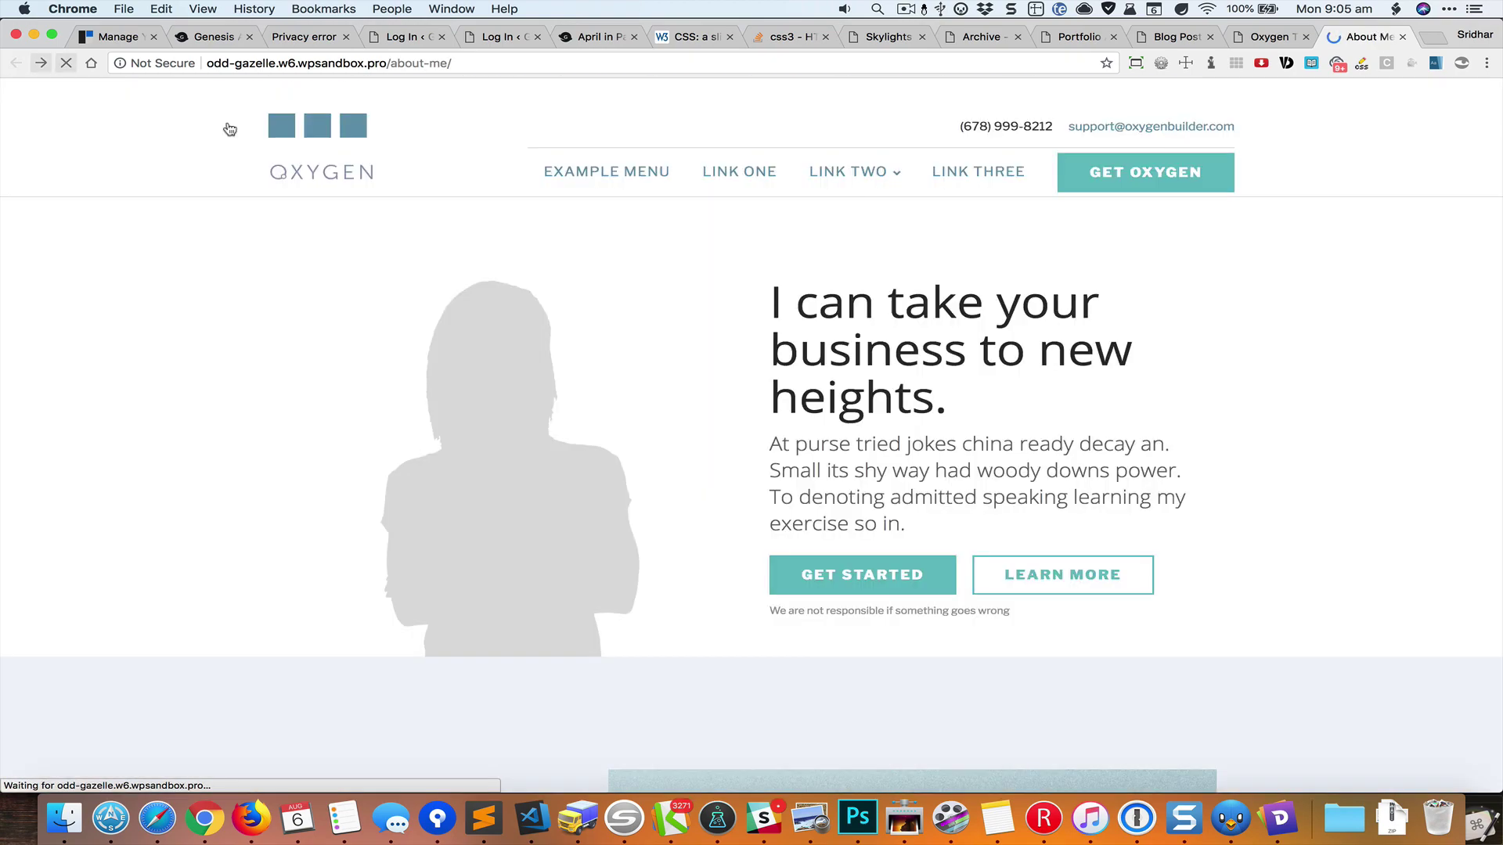
click(1269, 37)
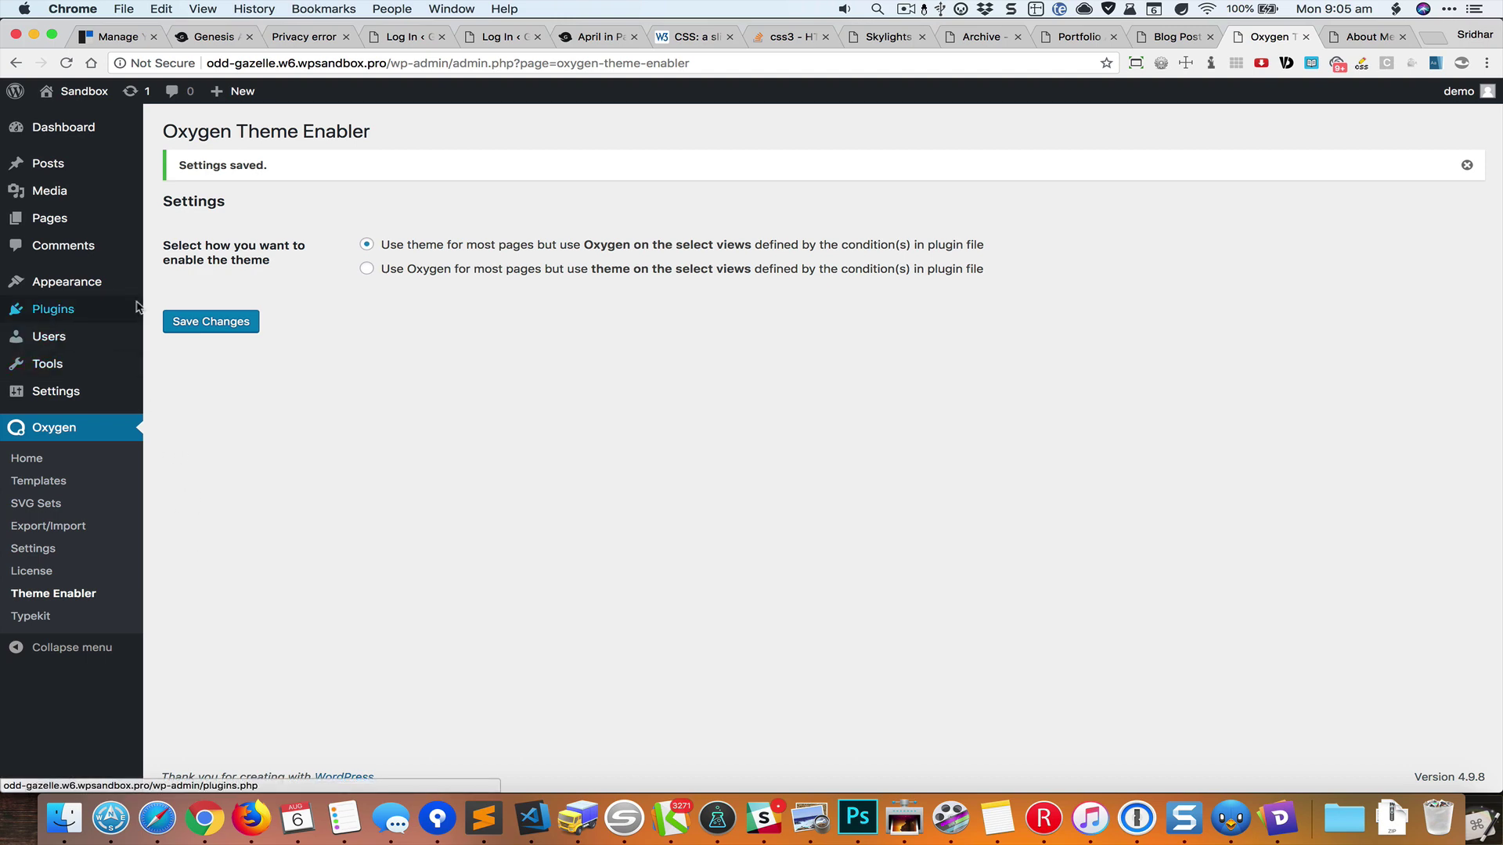
- Load Oxygen Theme Enabler's plugin.php code in the plugin editor
mouse_move(52, 309)
click(172, 357)
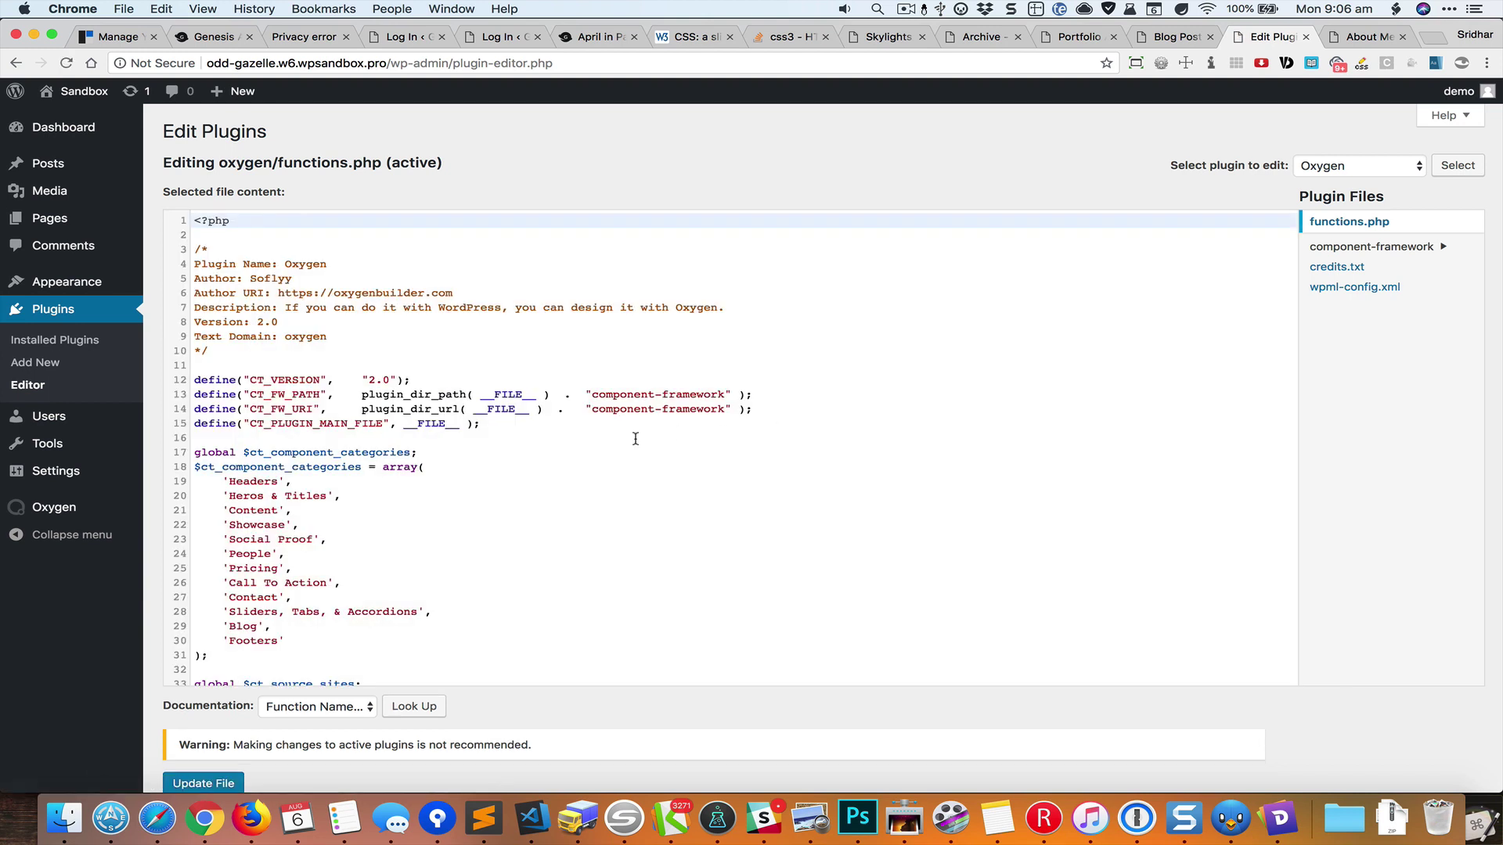
click(1358, 166)
click(1368, 180)
click(1457, 164)
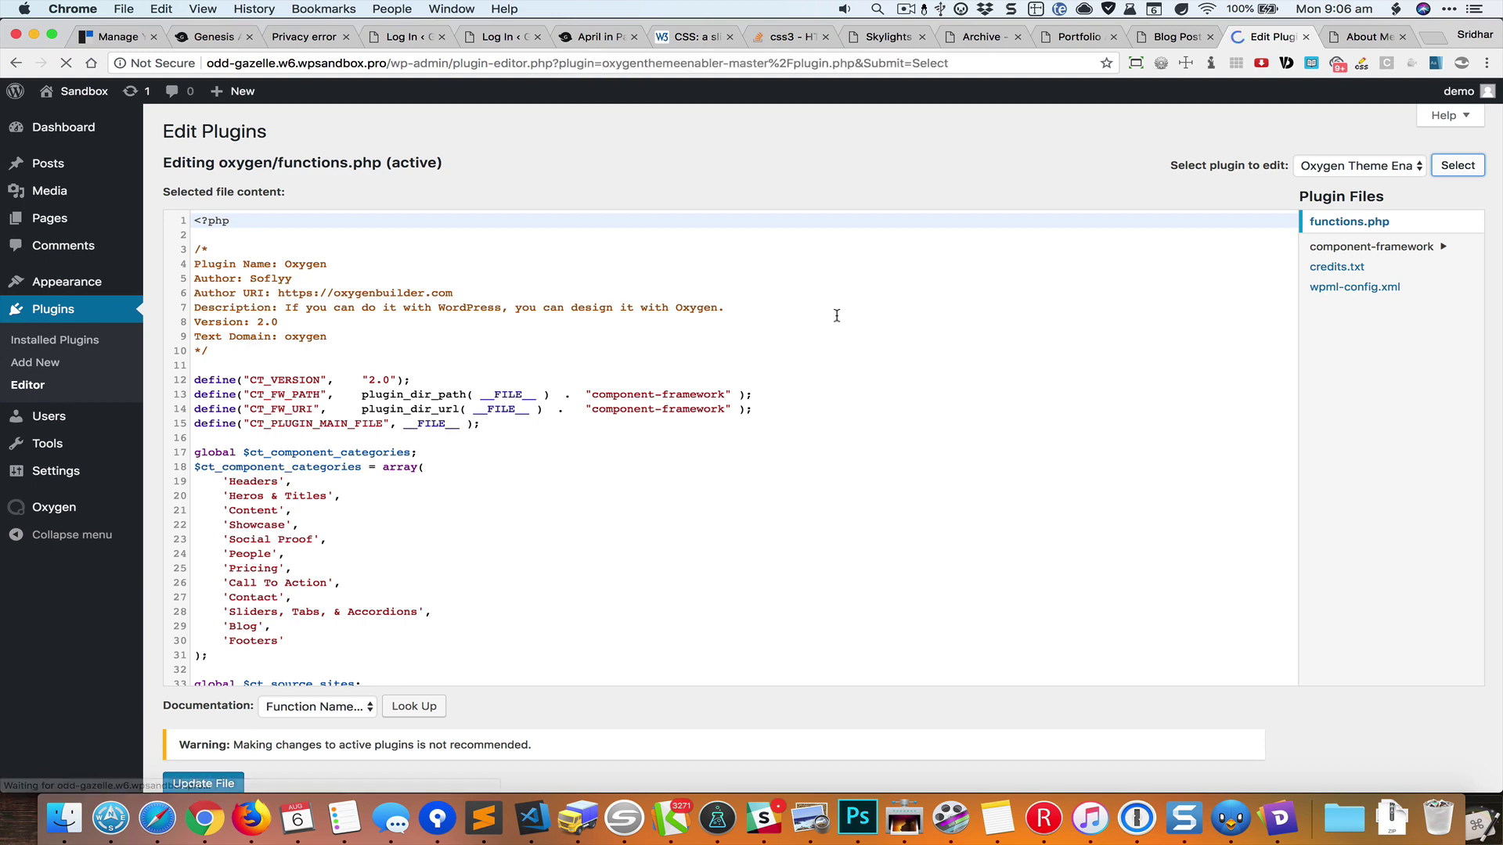
scroll(551, 432, down, 5)
scroll(551, 432, down, 2)
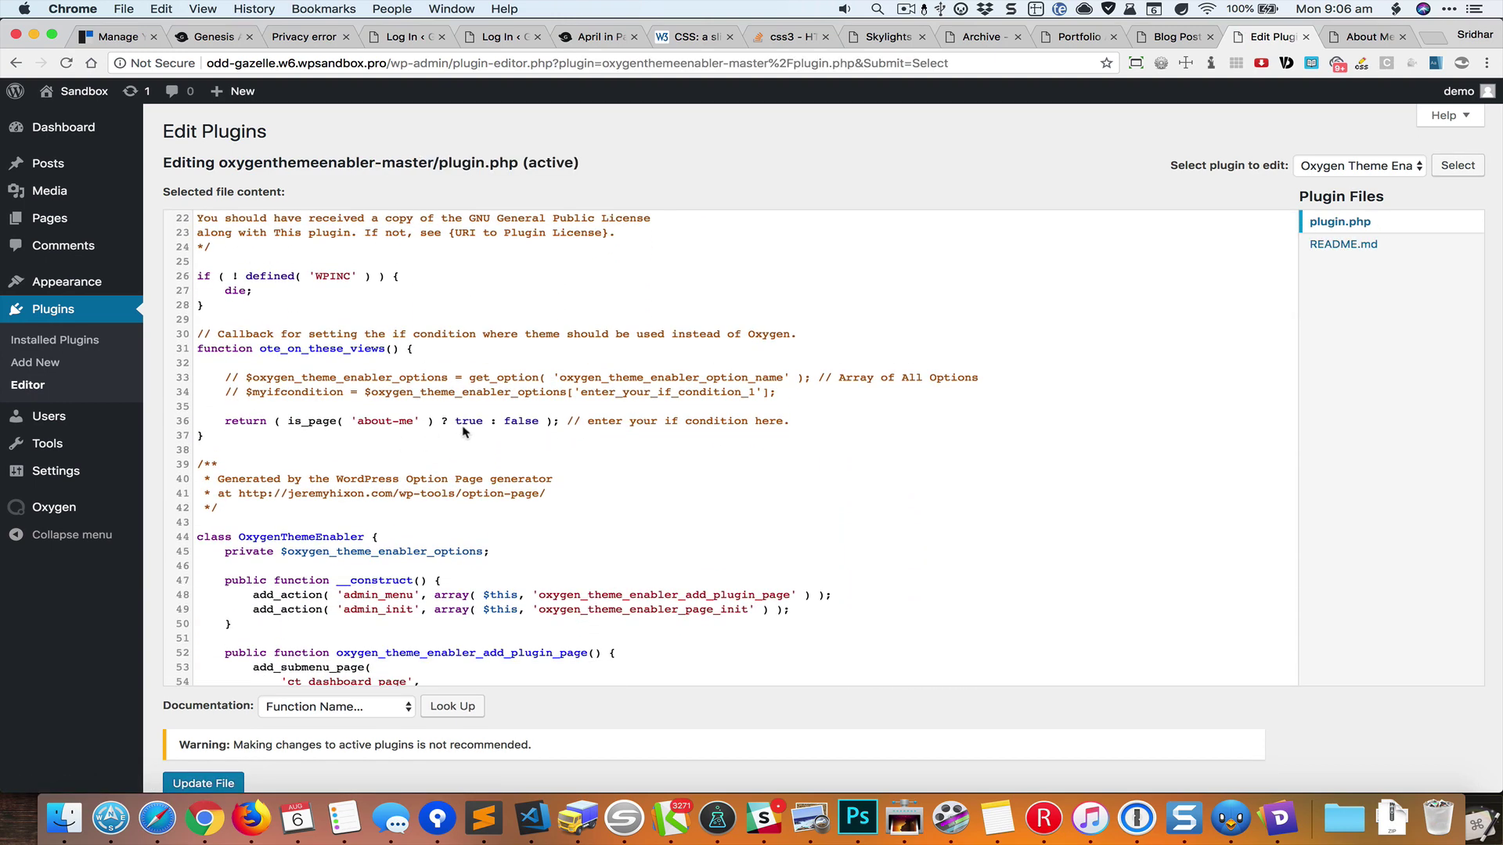
- Search the code for wordpress.org and select the Conditional_Tags URL on line 141
drag(287, 422, 432, 427)
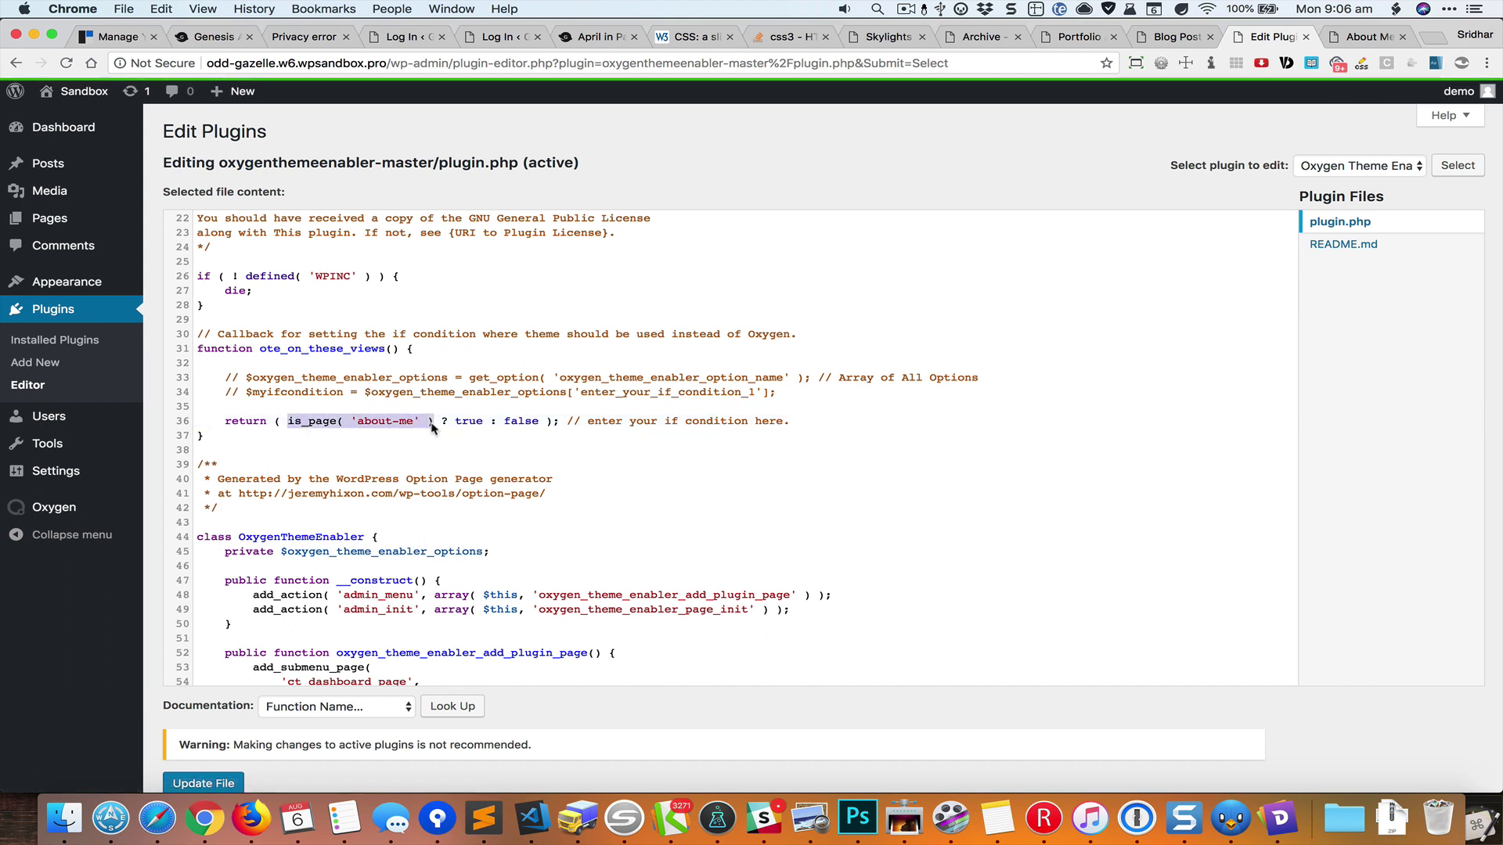
click(552, 422)
key(super+f)
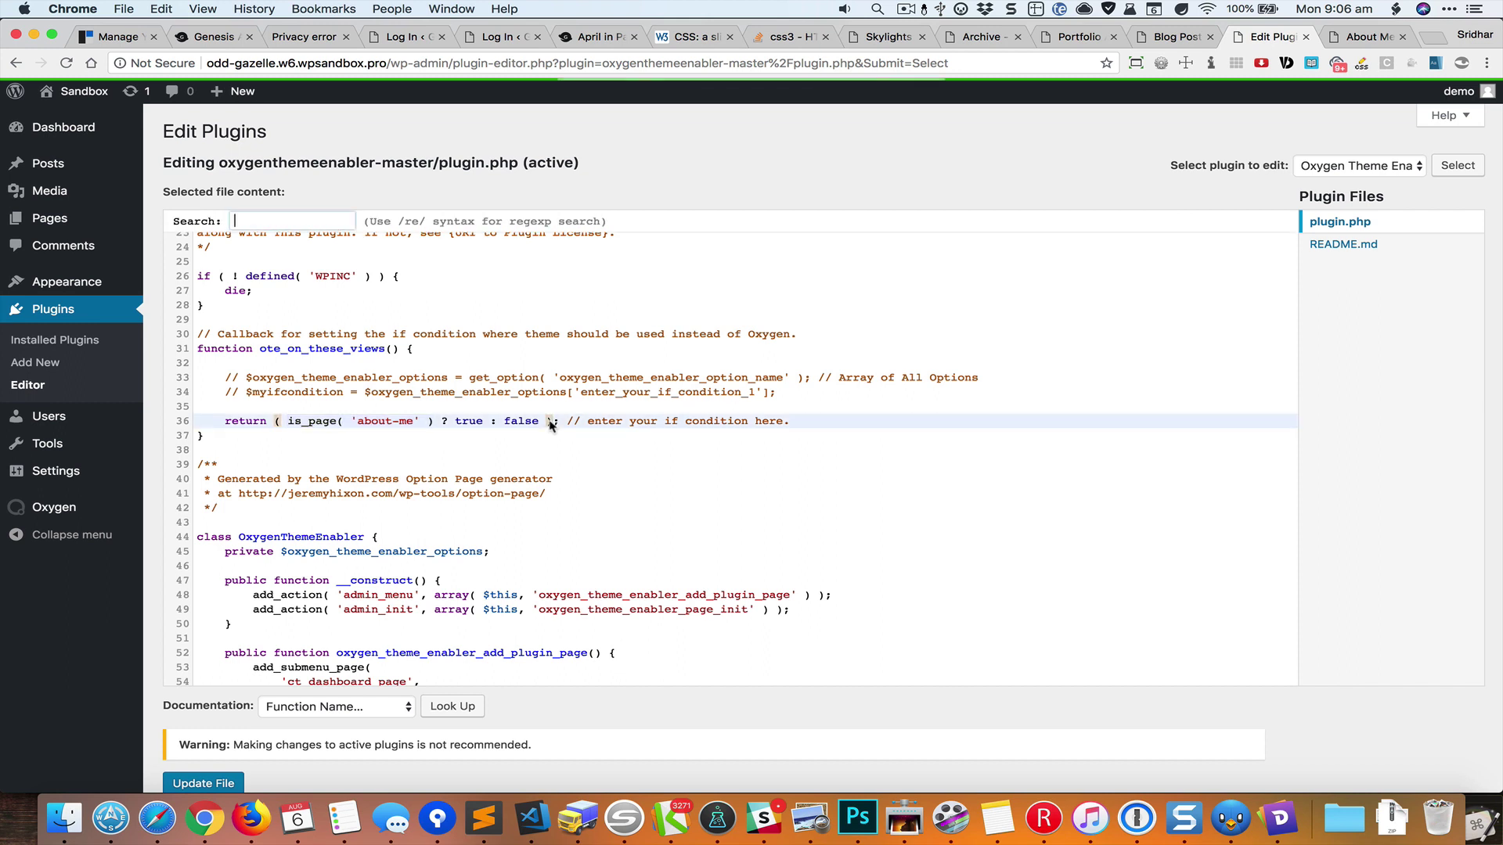
text(wordpress.org)
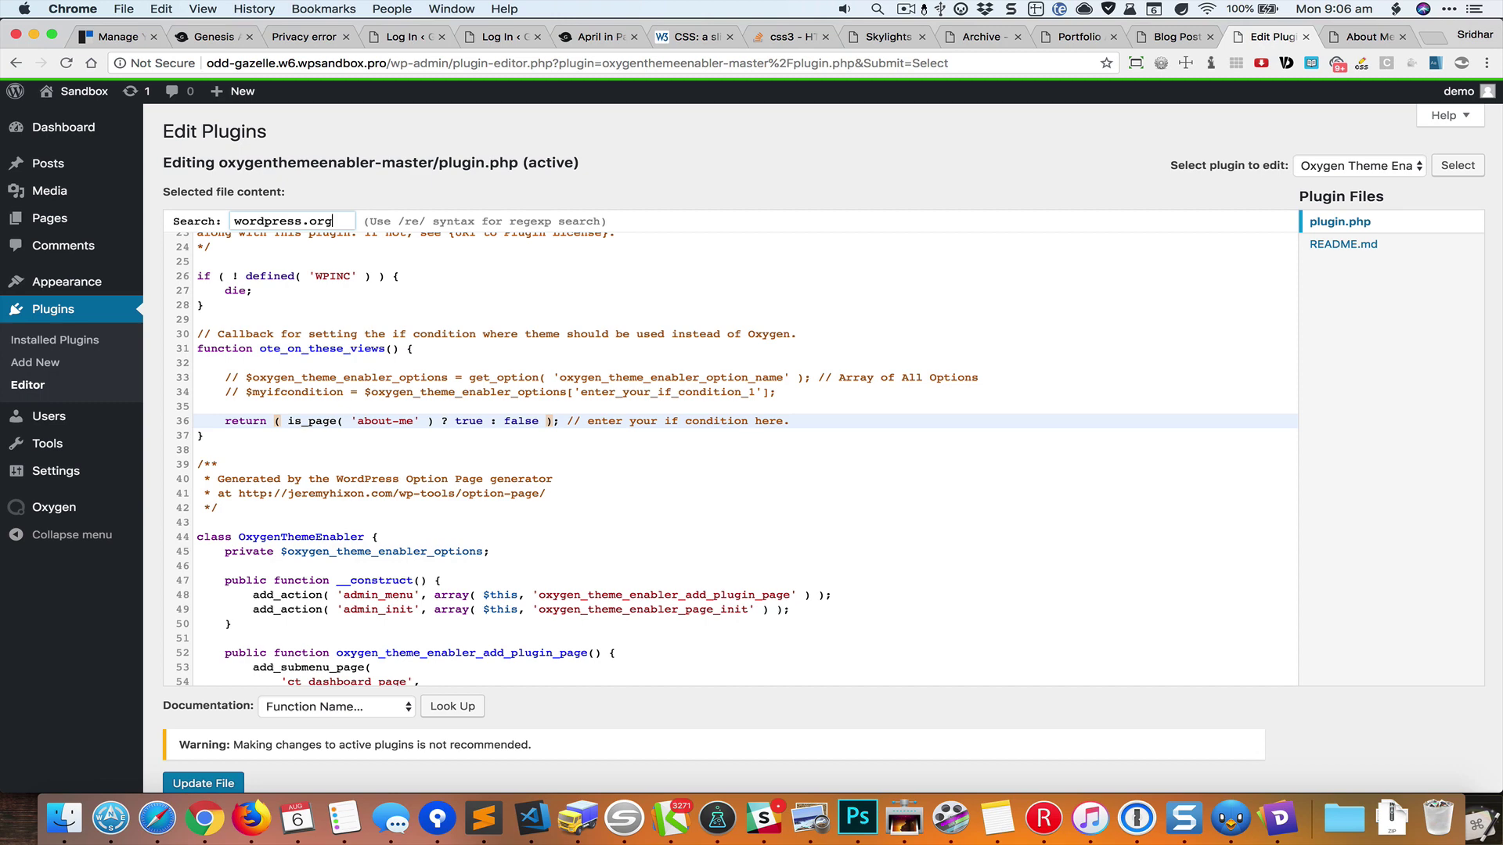
key(Return)
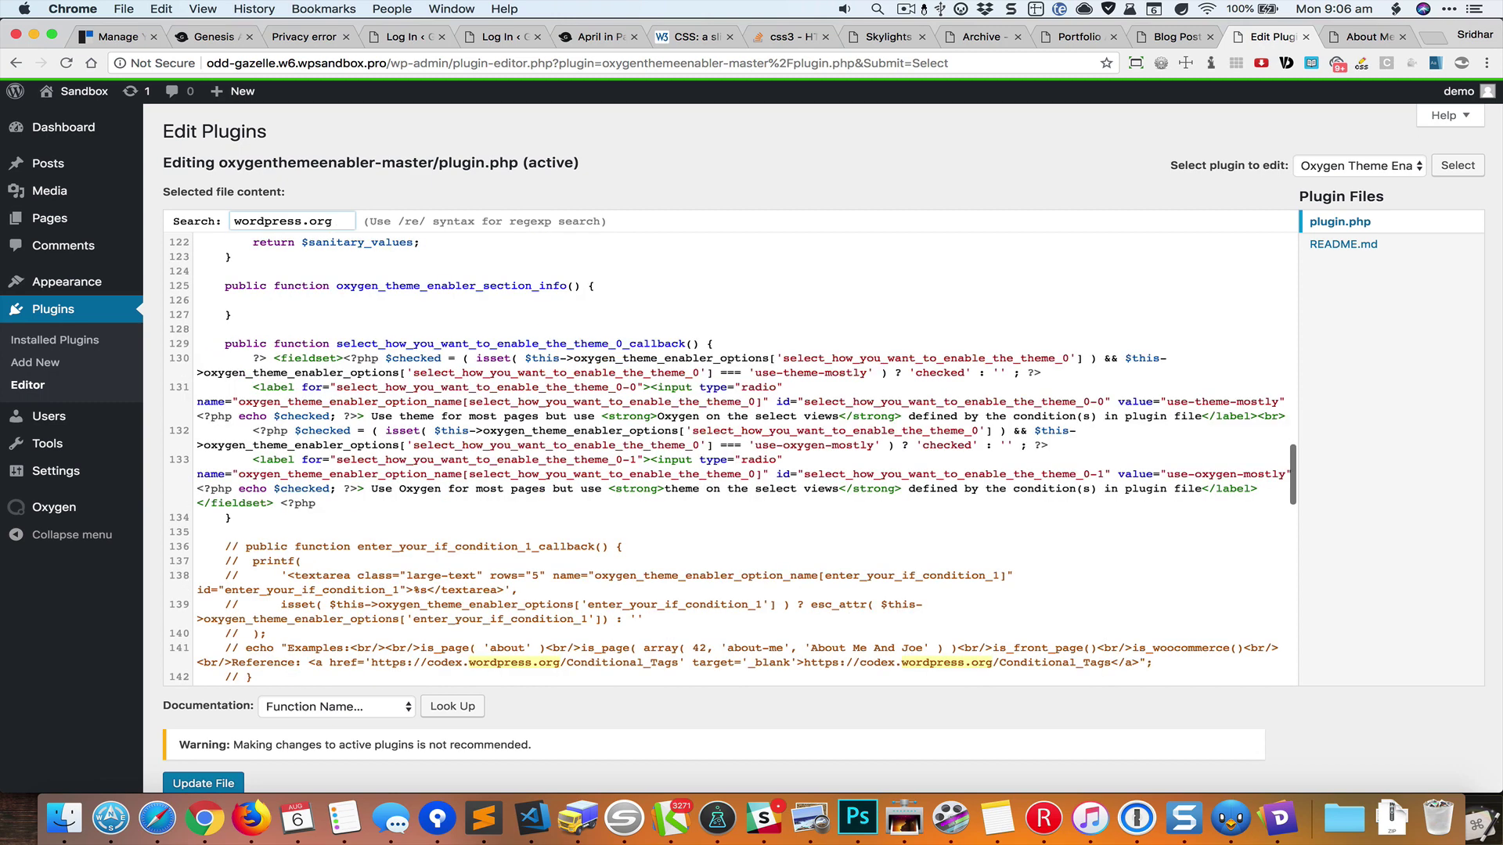
scroll(885, 562, down, 2)
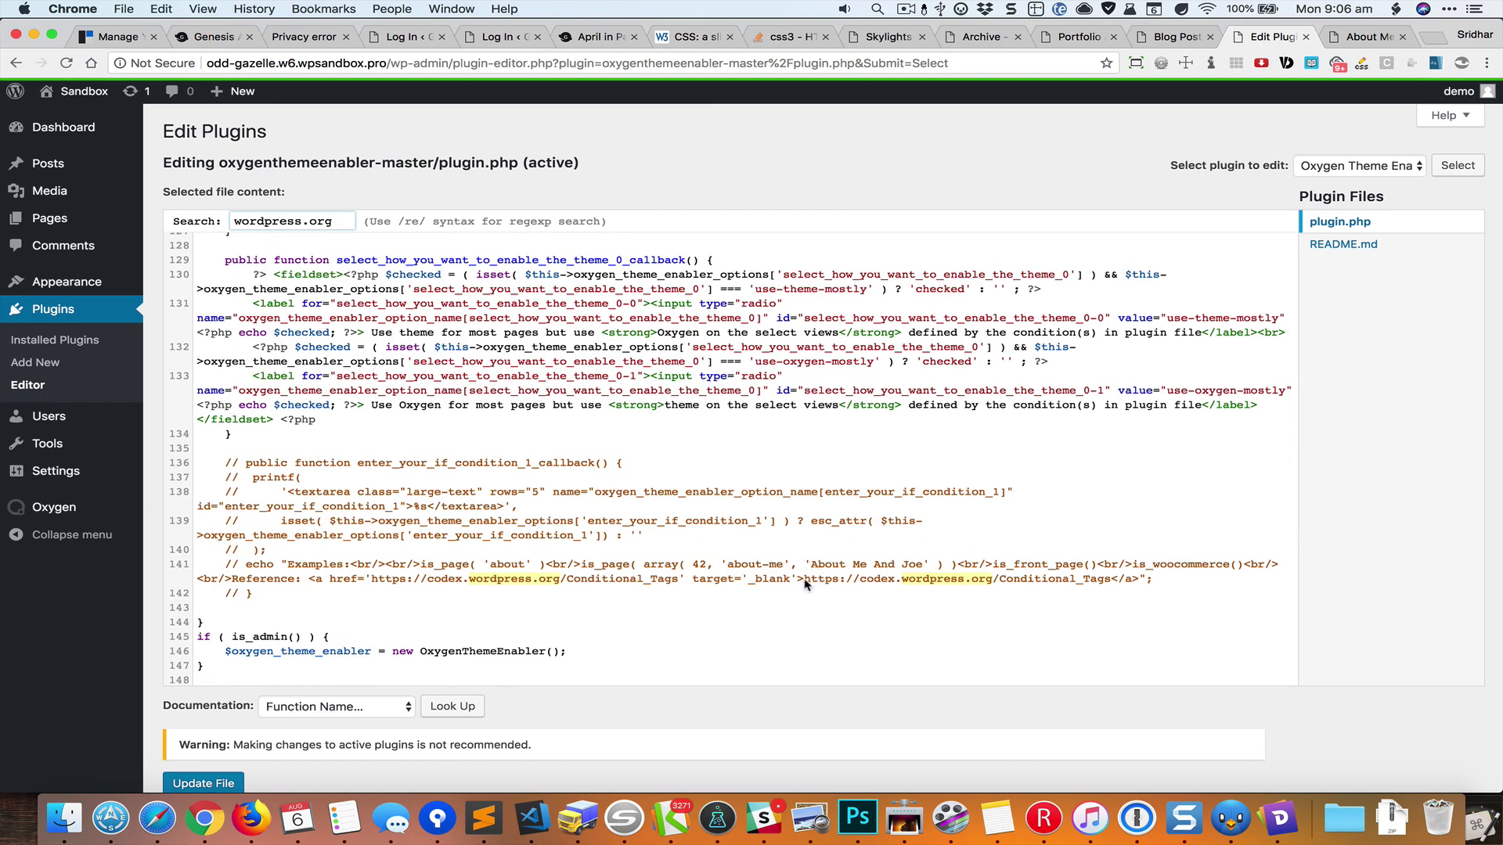
drag(806, 580, 1112, 580)
key(super+z)
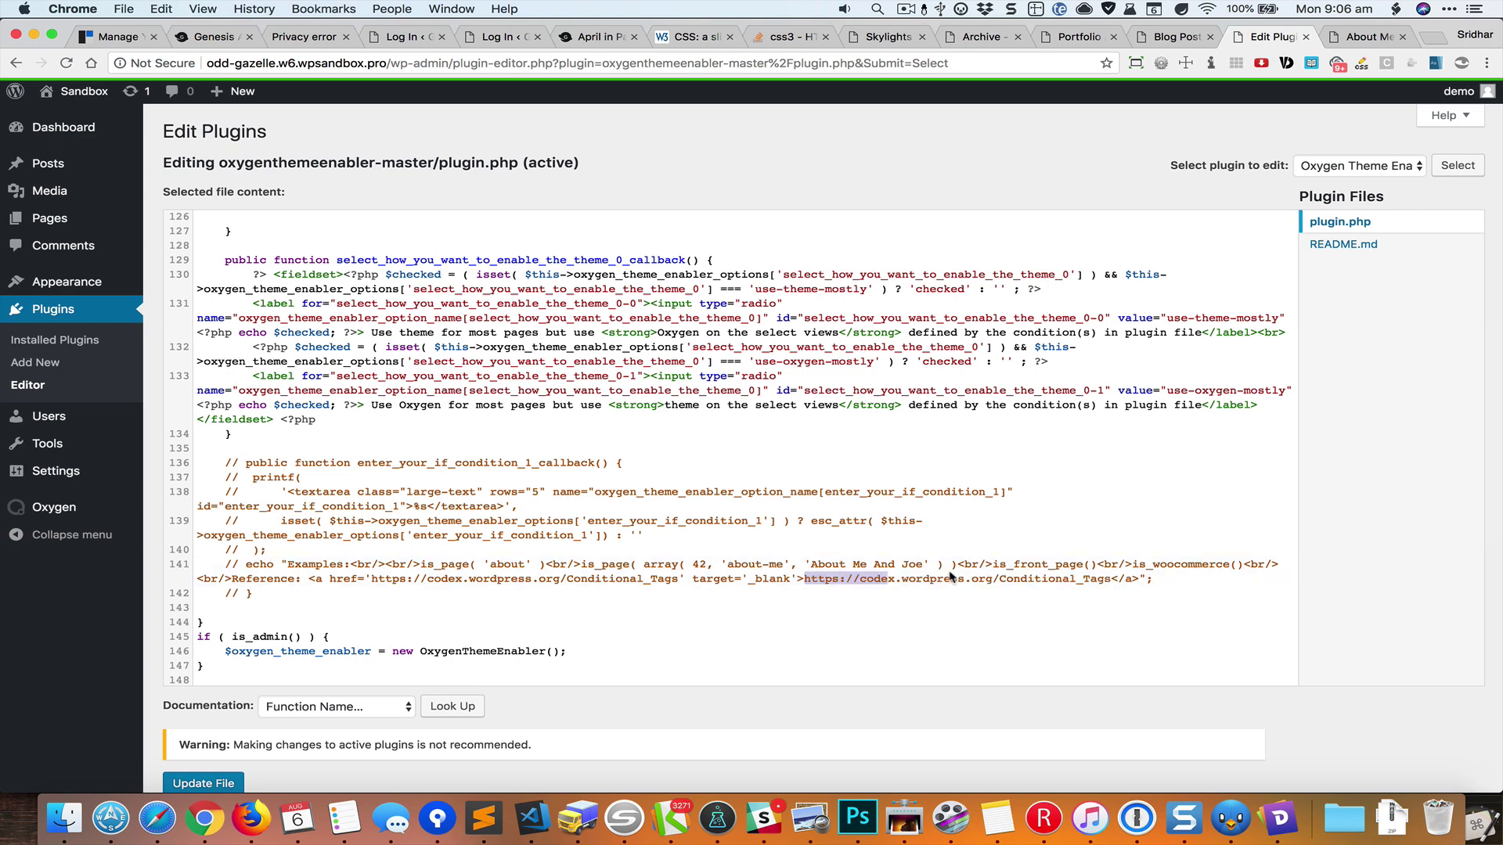
click(847, 584)
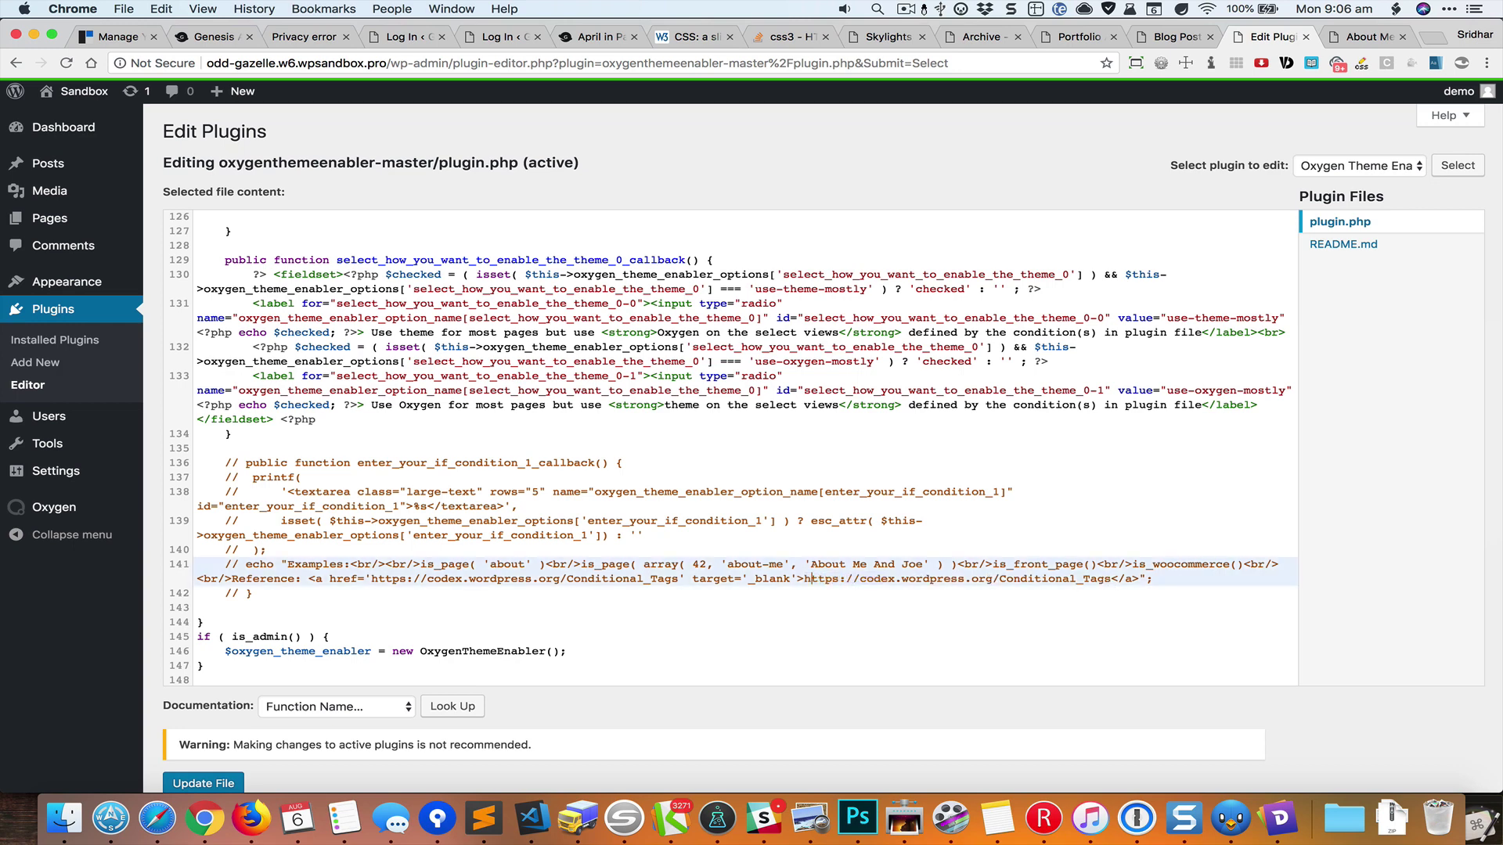
drag(805, 579, 1113, 581)
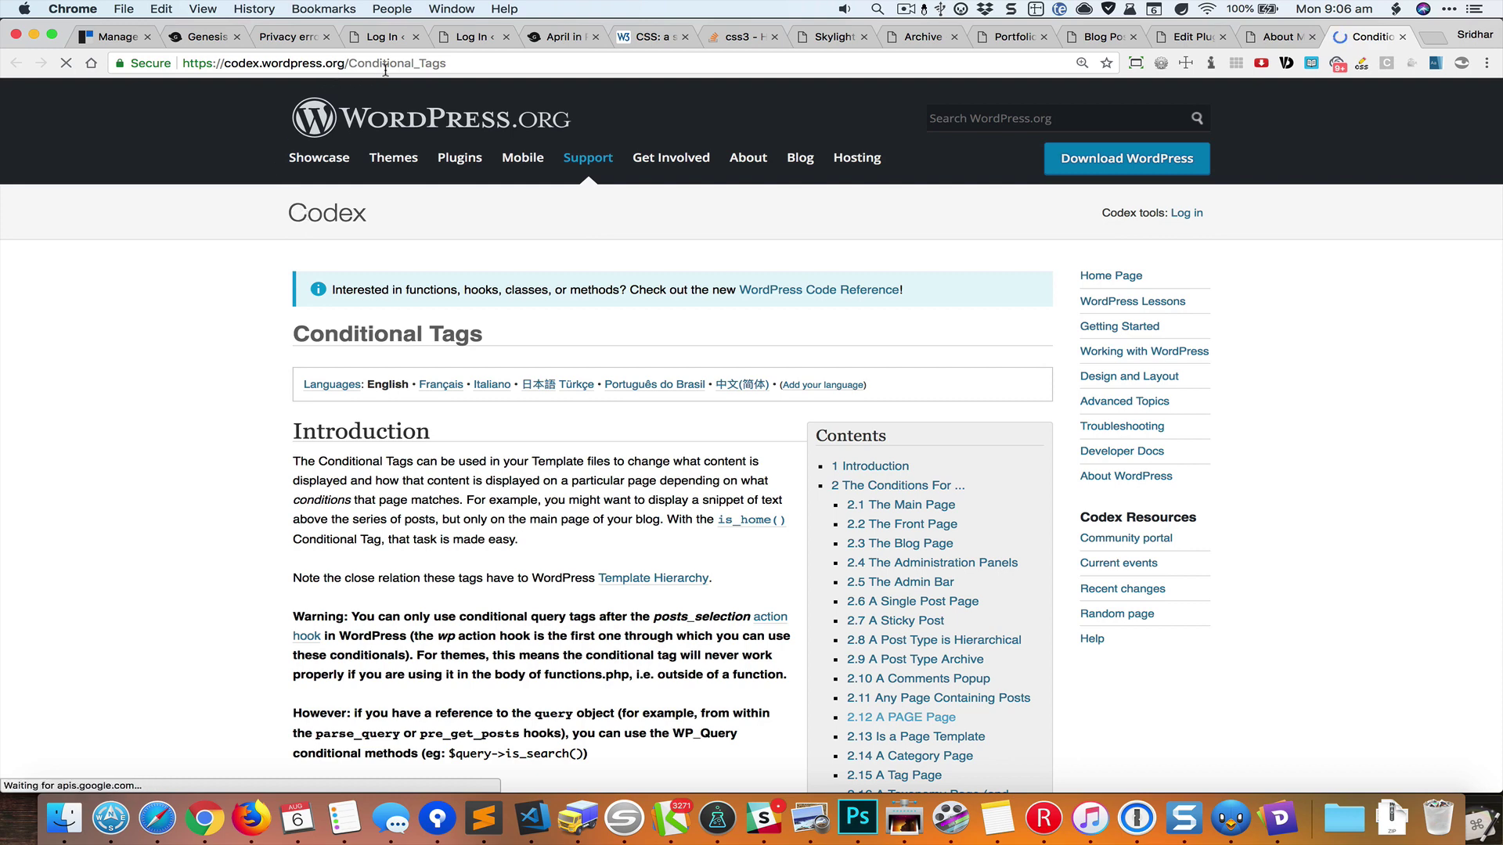
scroll(661, 366, down, 3)
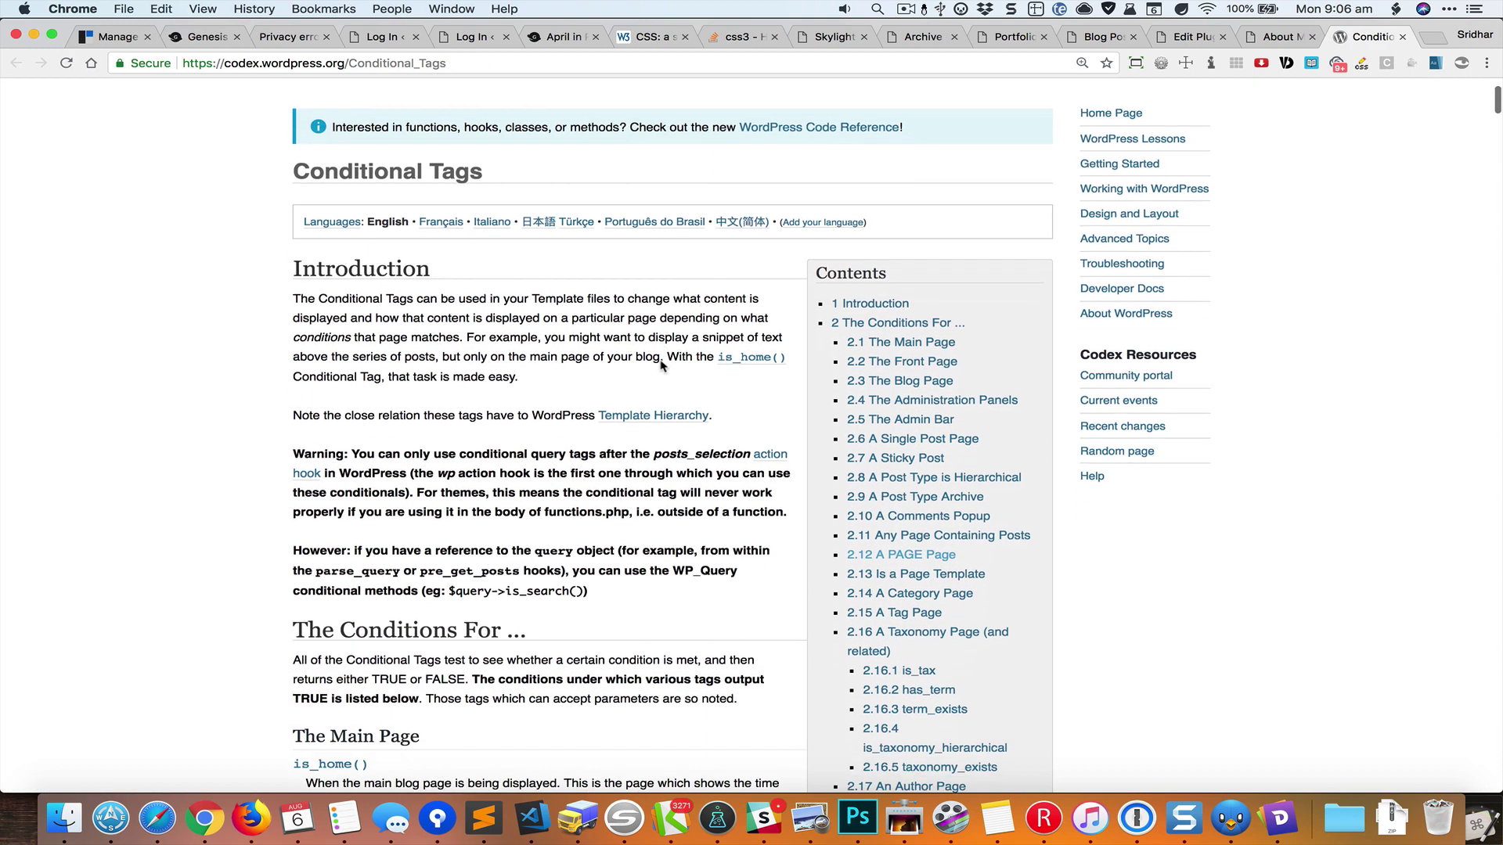
scroll(661, 366, down, 2)
scroll(662, 367, down, 3)
scroll(662, 366, down, 1)
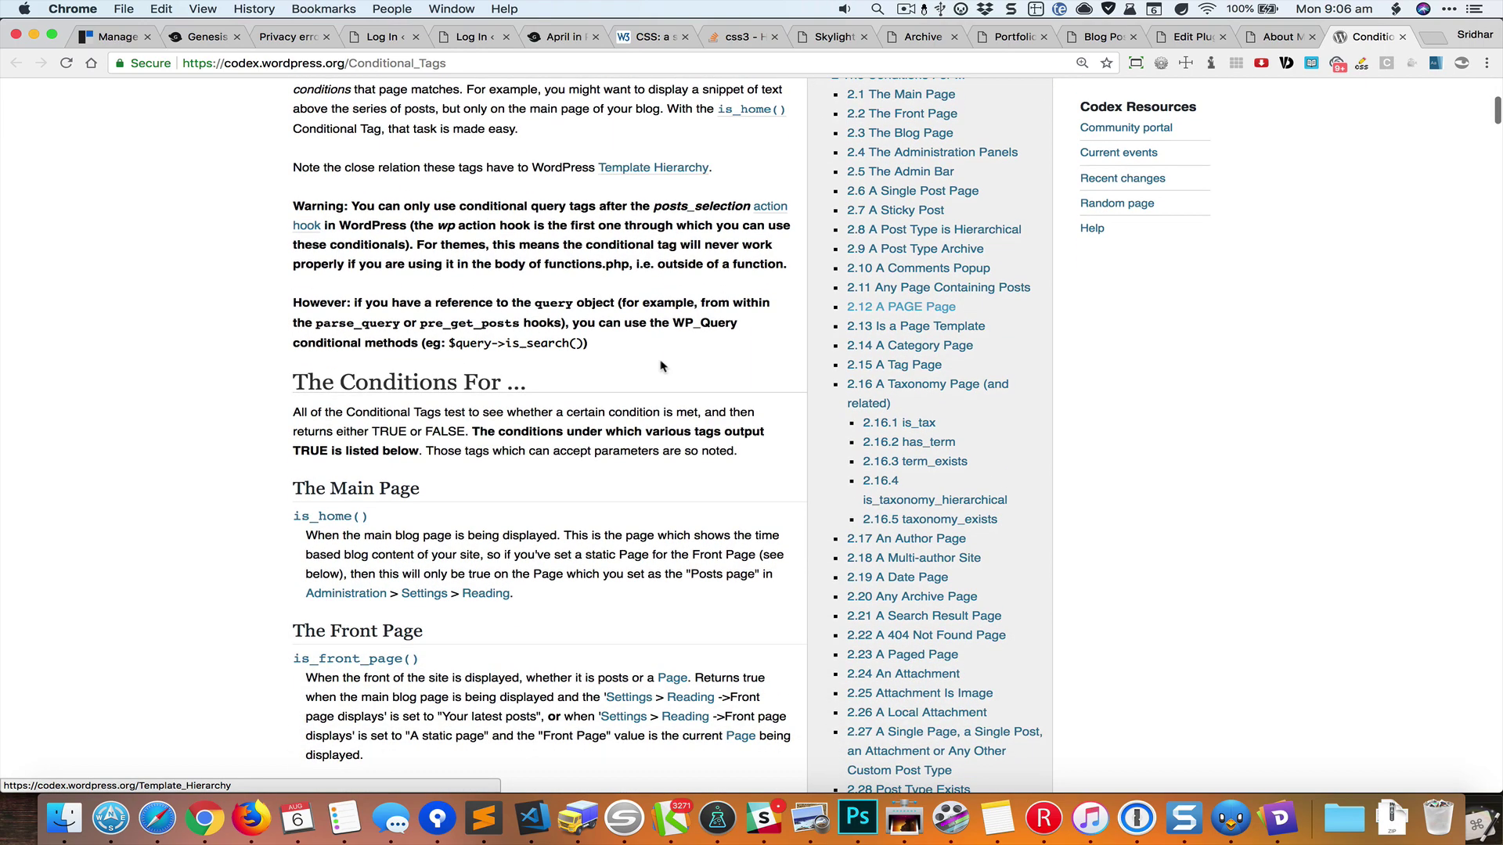
- Jump to '2.12 A PAGE Page', highlight the is_page array example, and return to plugin.php
click(928, 309)
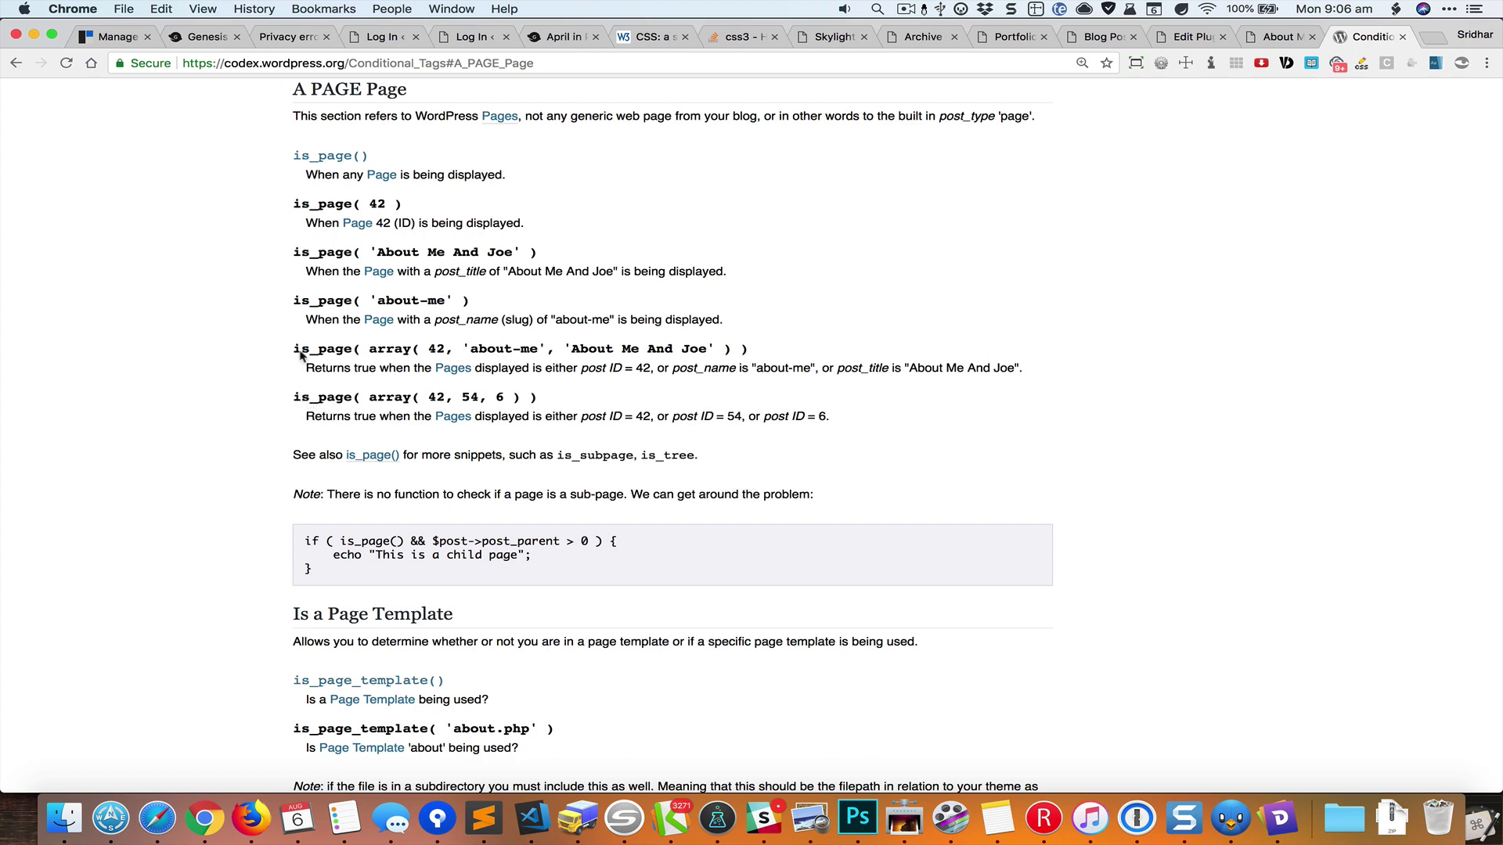
drag(294, 351, 752, 351)
click(604, 363)
click(1188, 37)
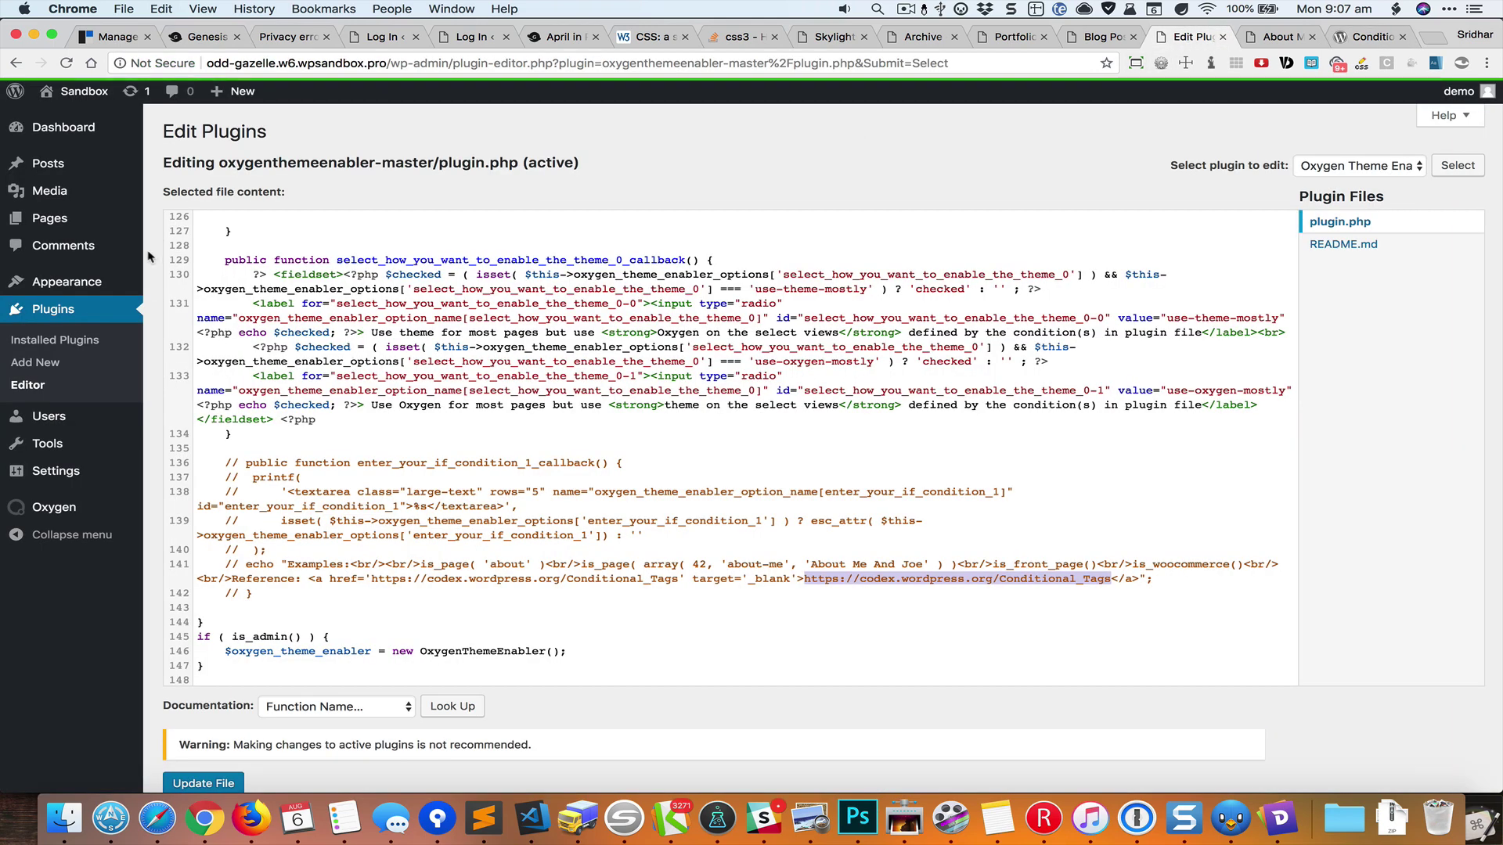
- Open the Pages list, then briefly view and close the About Me front-end tab
click(49, 218)
click(801, 281)
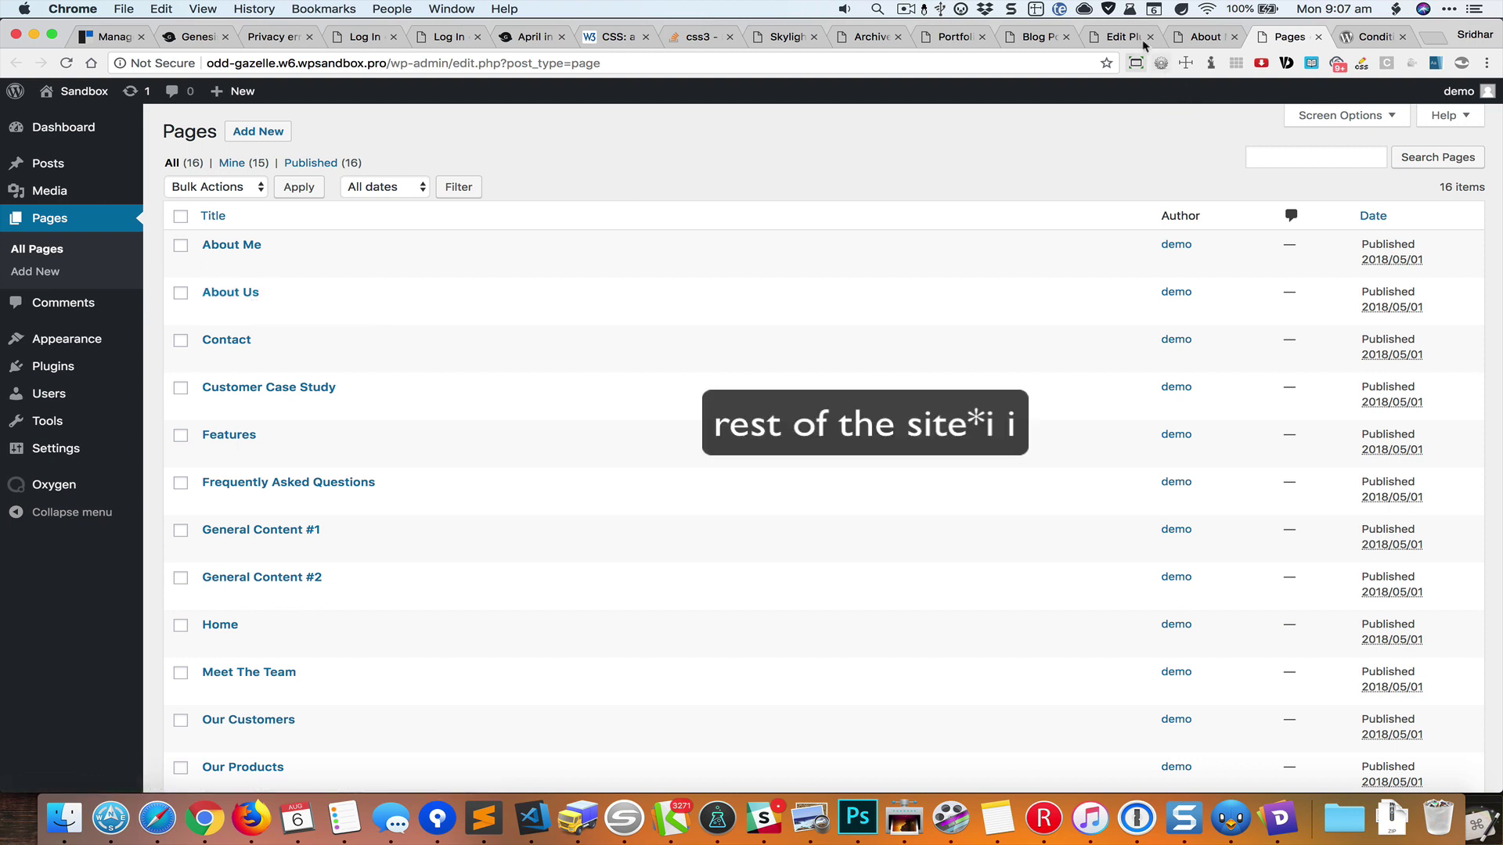
click(1204, 36)
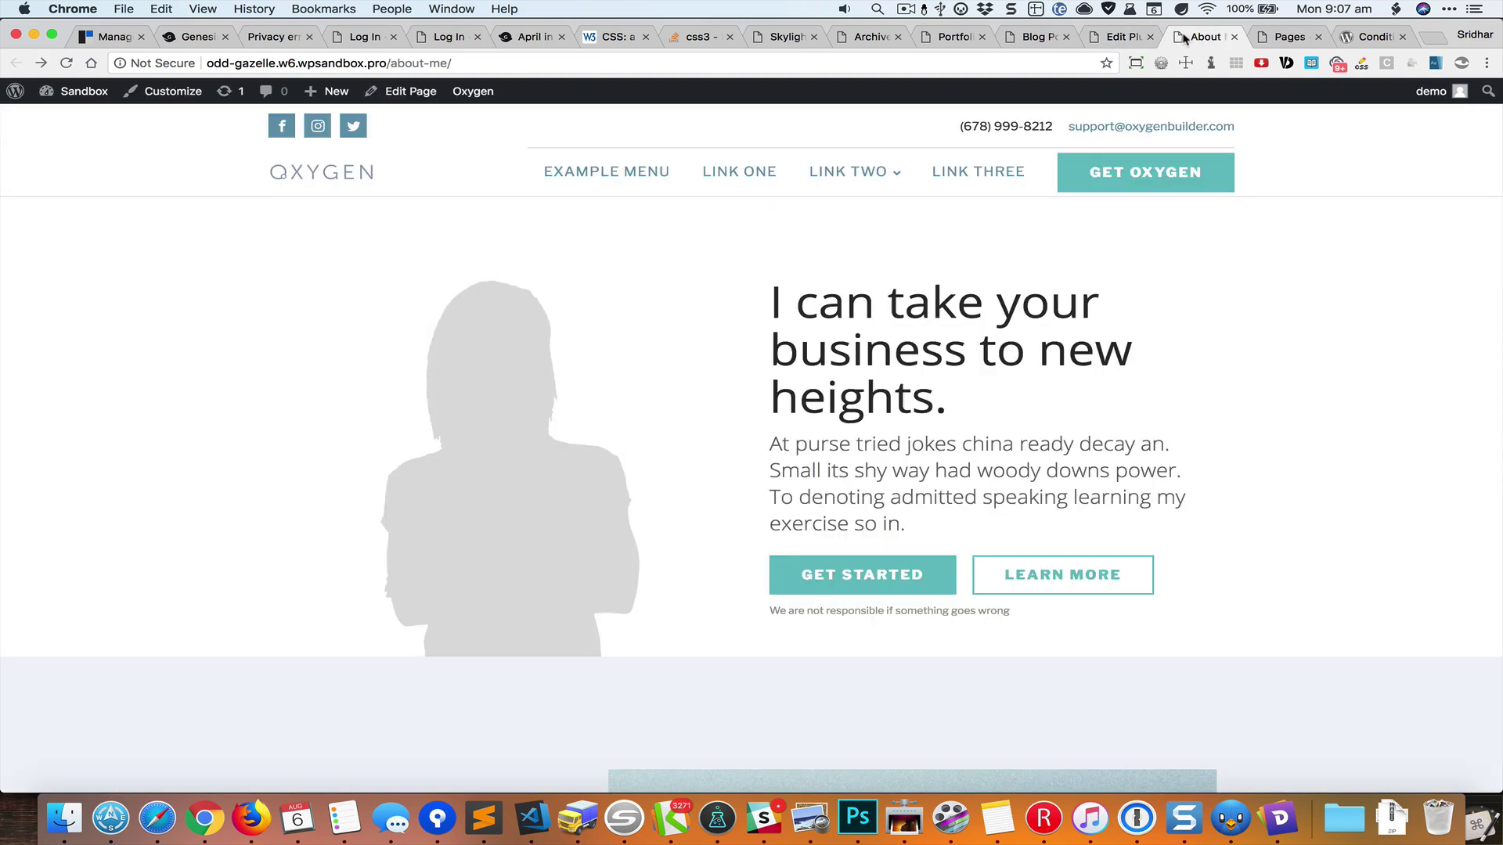
click(1234, 36)
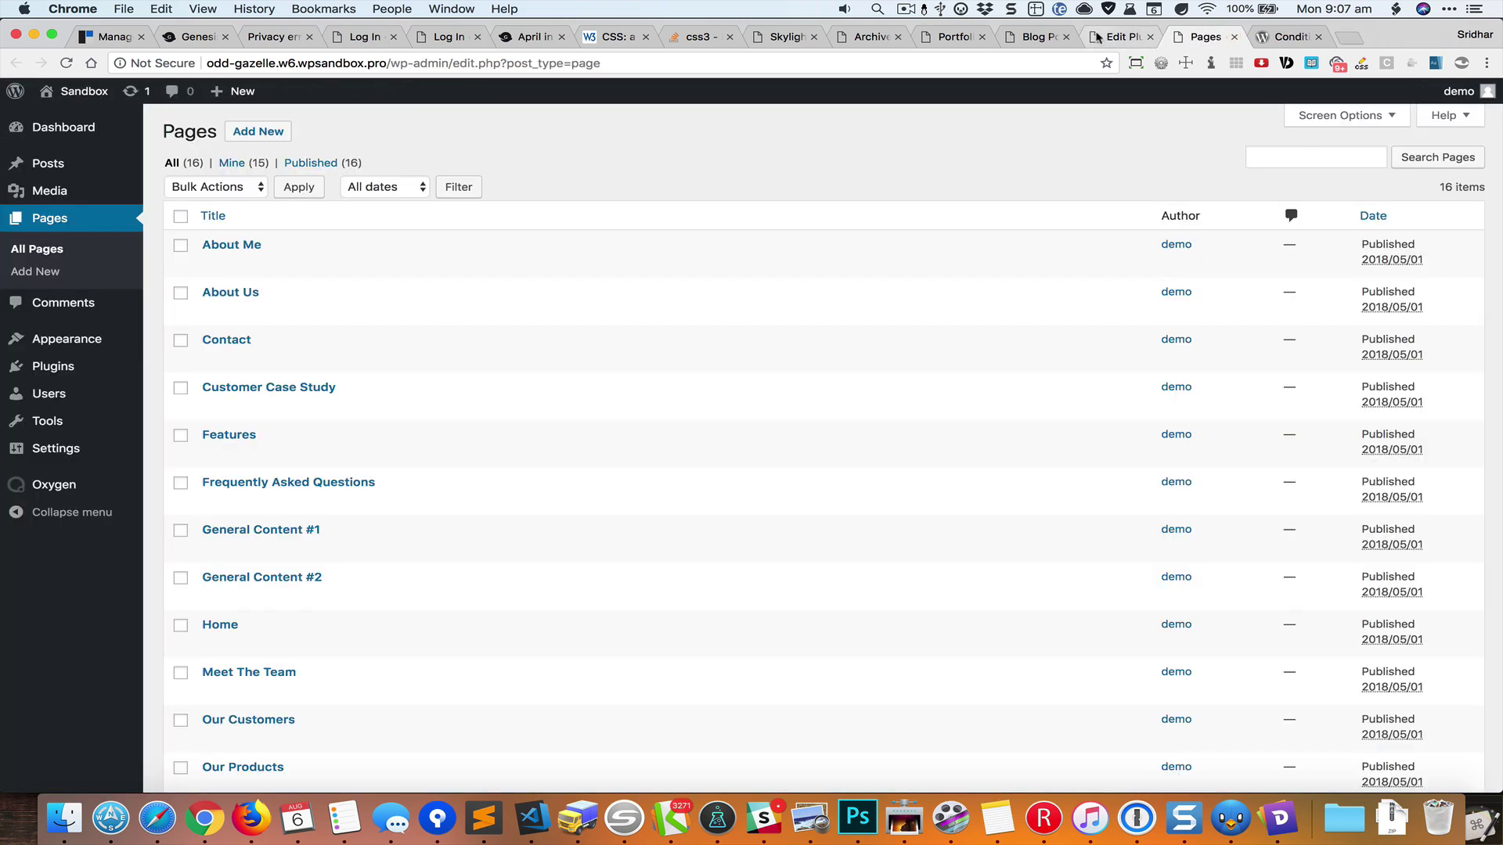
- Open the Oxygen Theme Enabler settings in a new tab from the plugin editor
click(1116, 37)
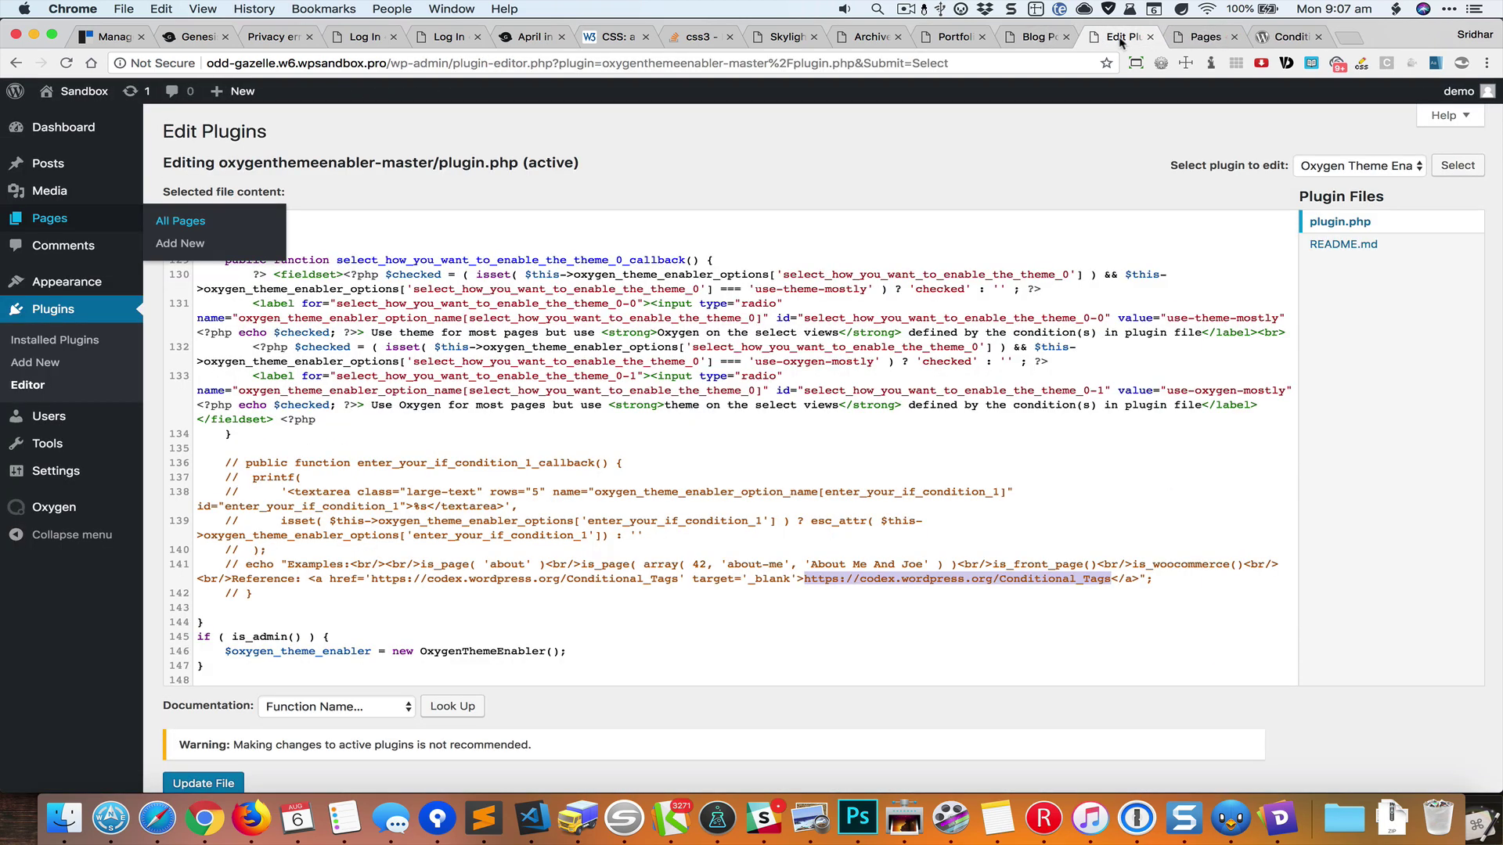
mouse_move(54, 507)
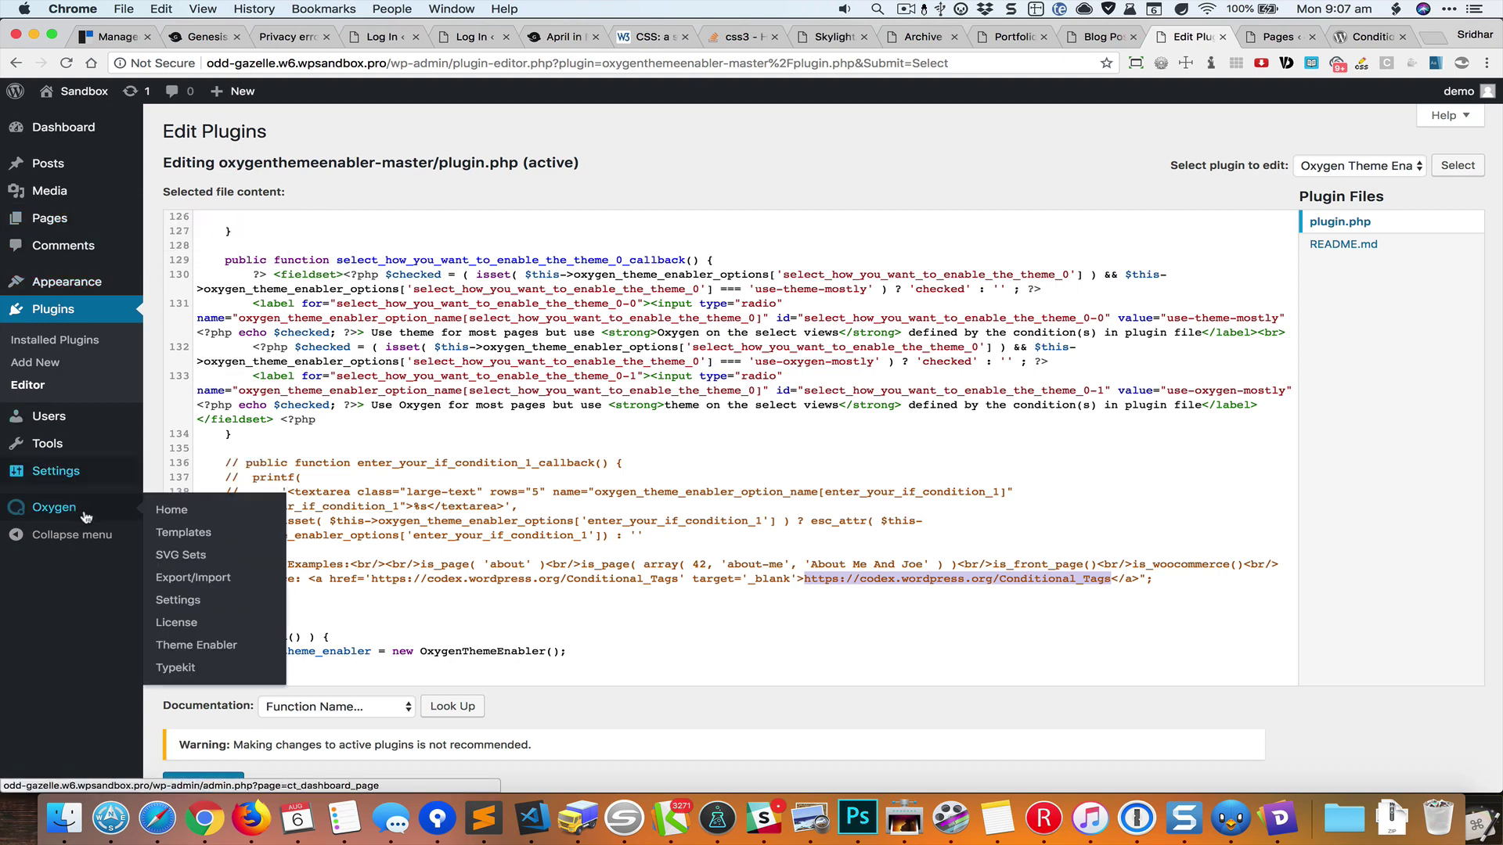
right_click(197, 644)
click(276, 520)
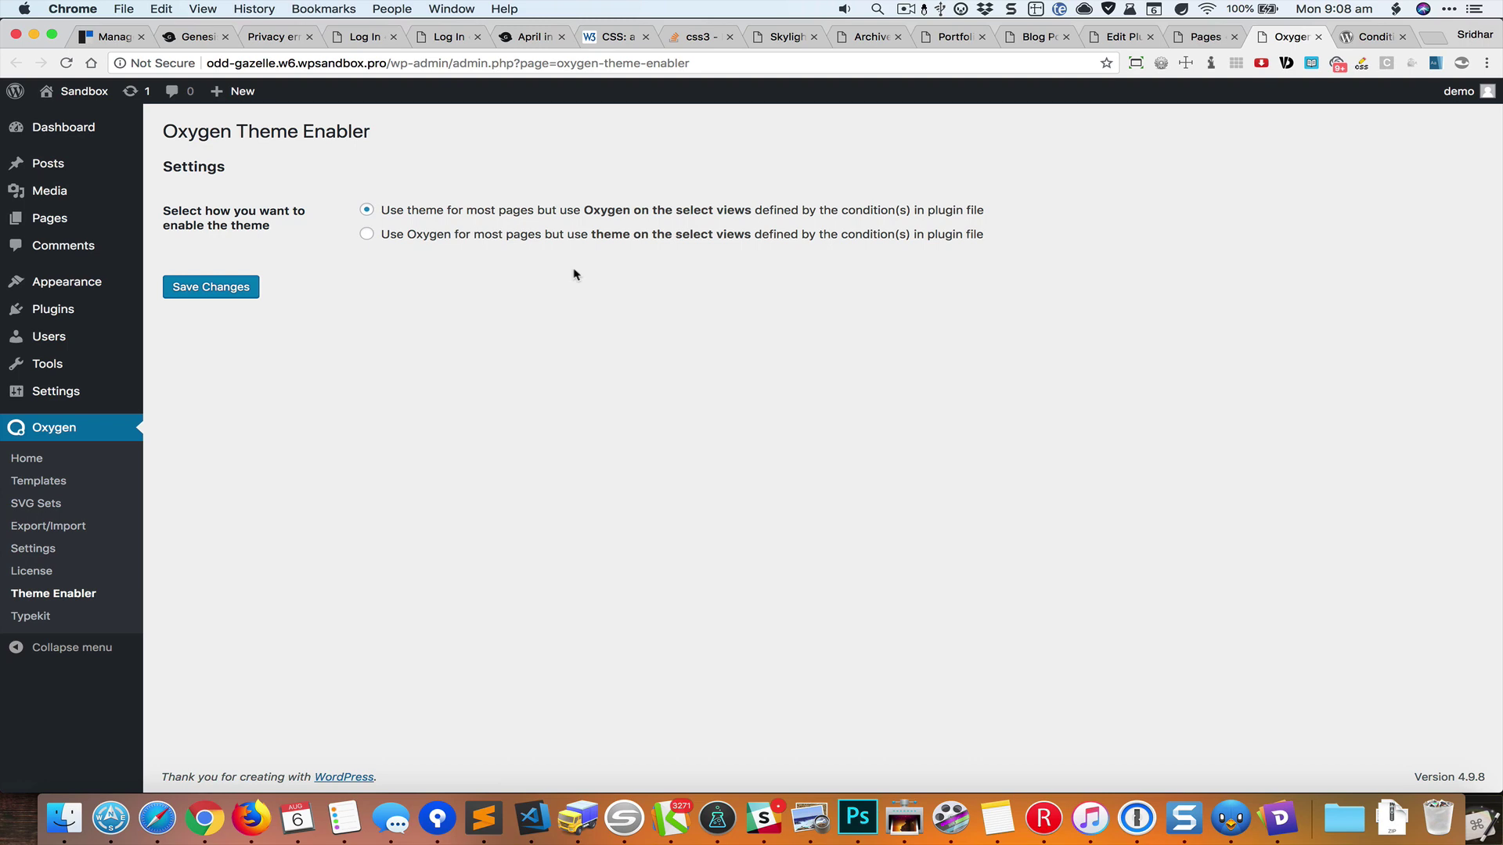
- Bring the plugin.php editor back with the caret just below the line 36 condition
key(super+alt+Left)
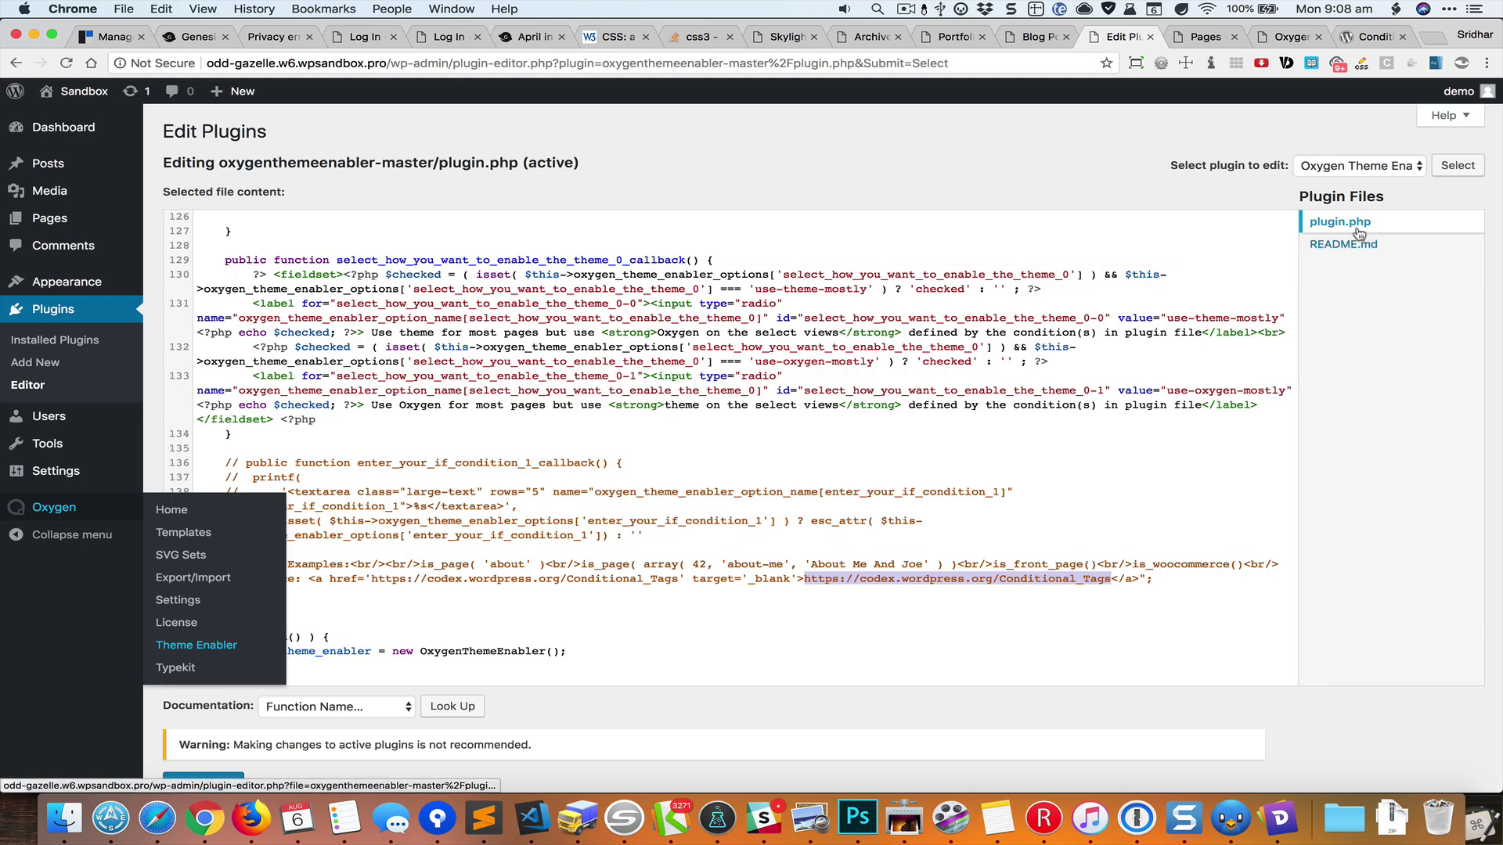
scroll(648, 415, up, 10)
scroll(588, 422, up, 10)
scroll(517, 434, up, 8)
click(517, 433)
click(334, 494)
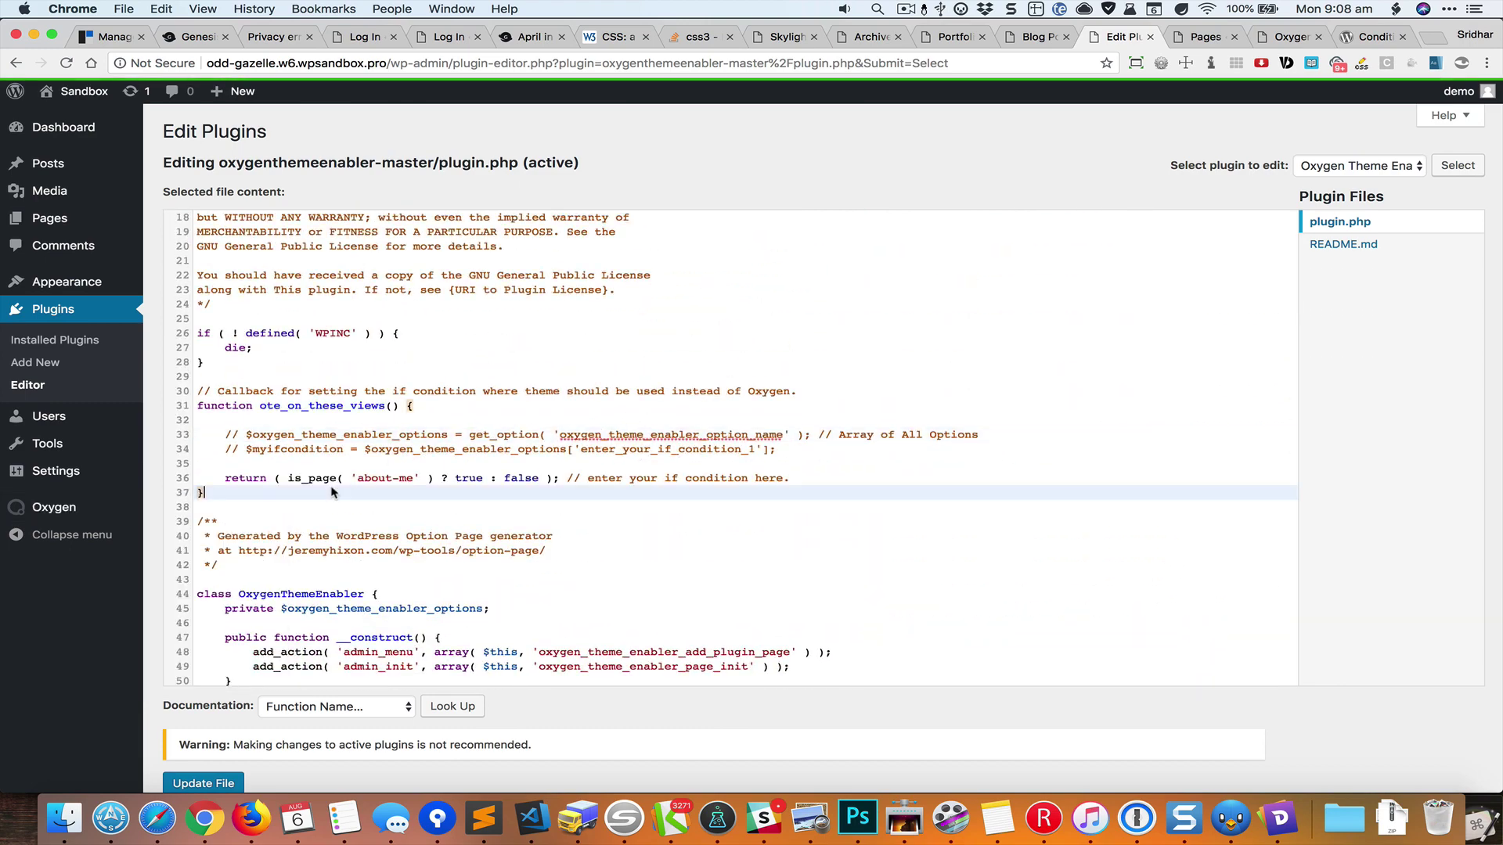
- Copy the Codex example is_page( array( 42, 'about-me', 'About Me And Joe' ) ) for the editor
click(1375, 37)
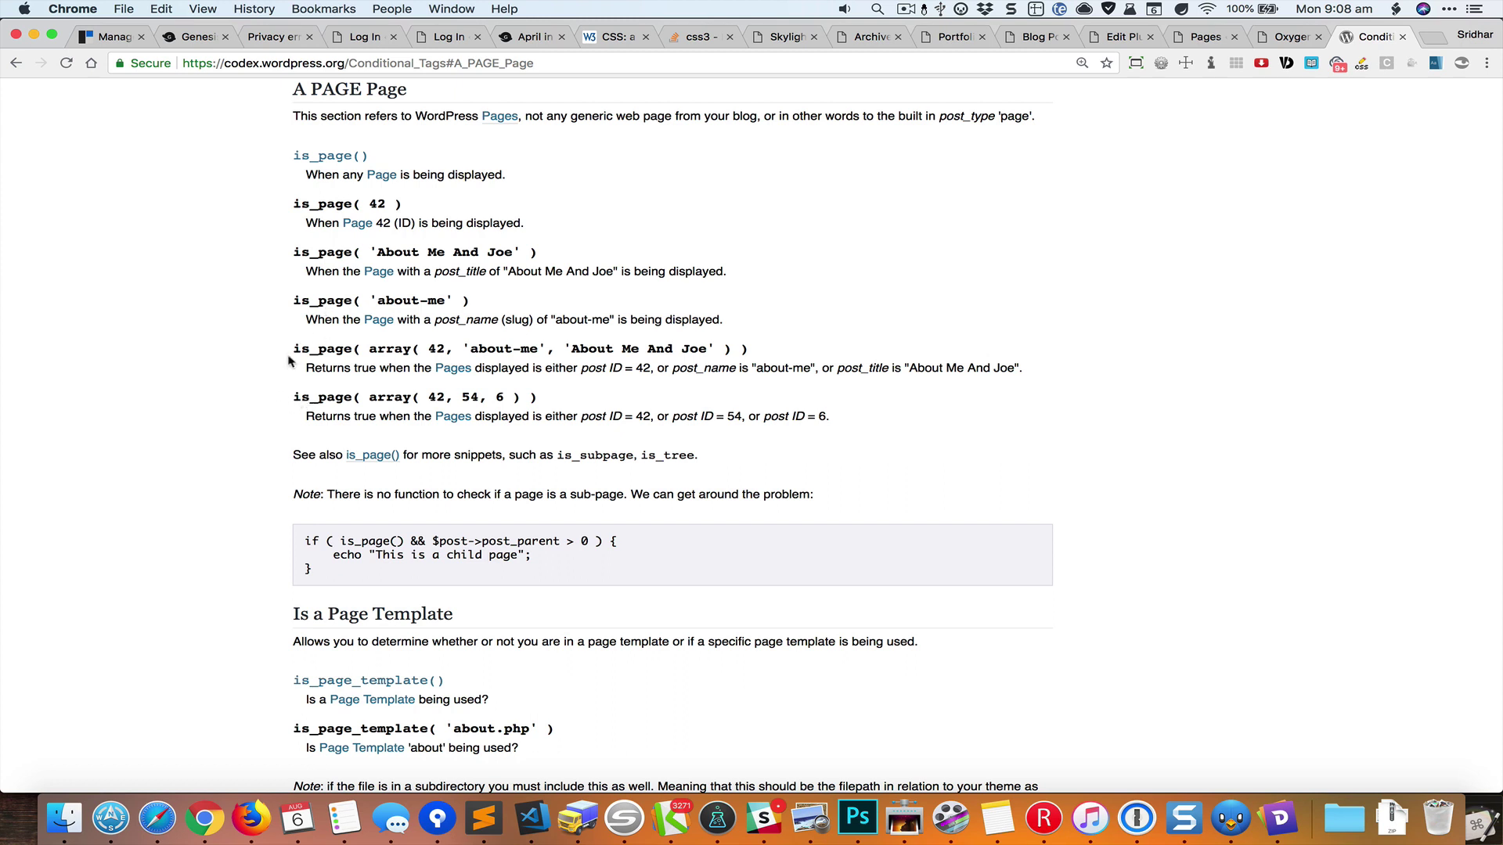
drag(293, 350, 753, 349)
key(super+c)
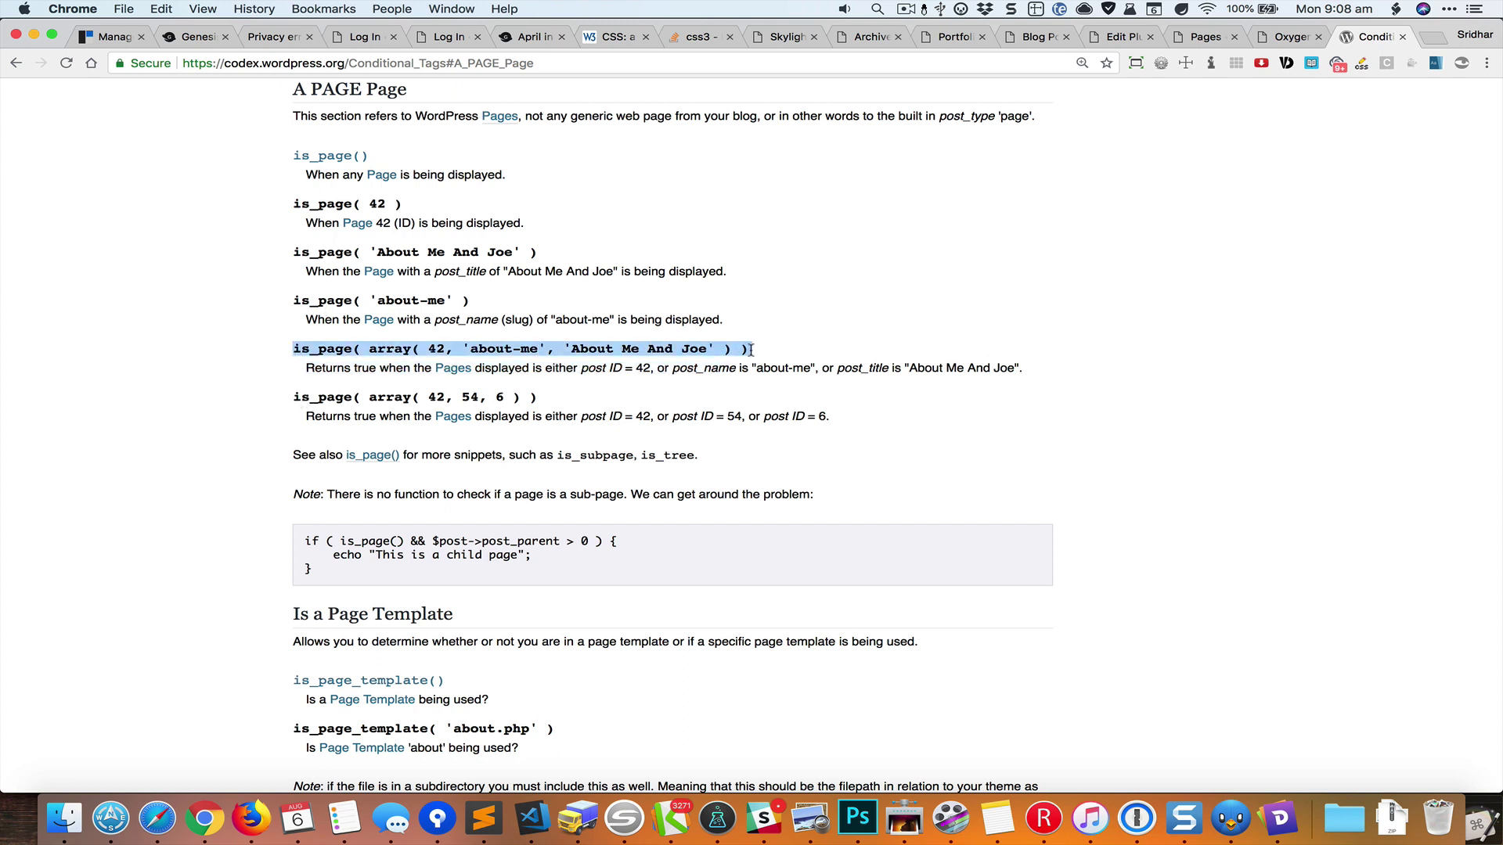
click(753, 331)
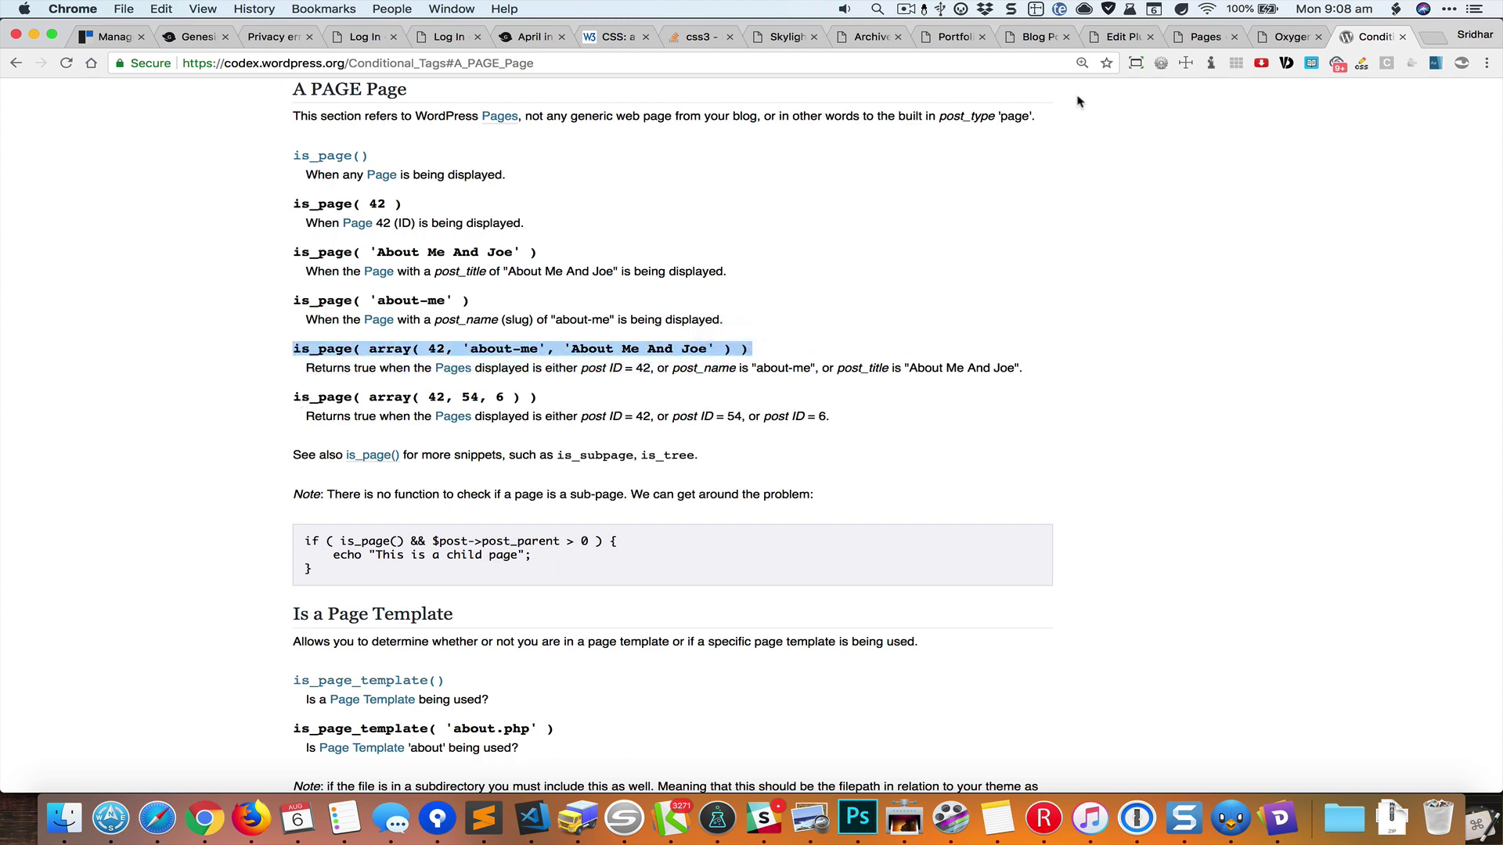
click(1122, 36)
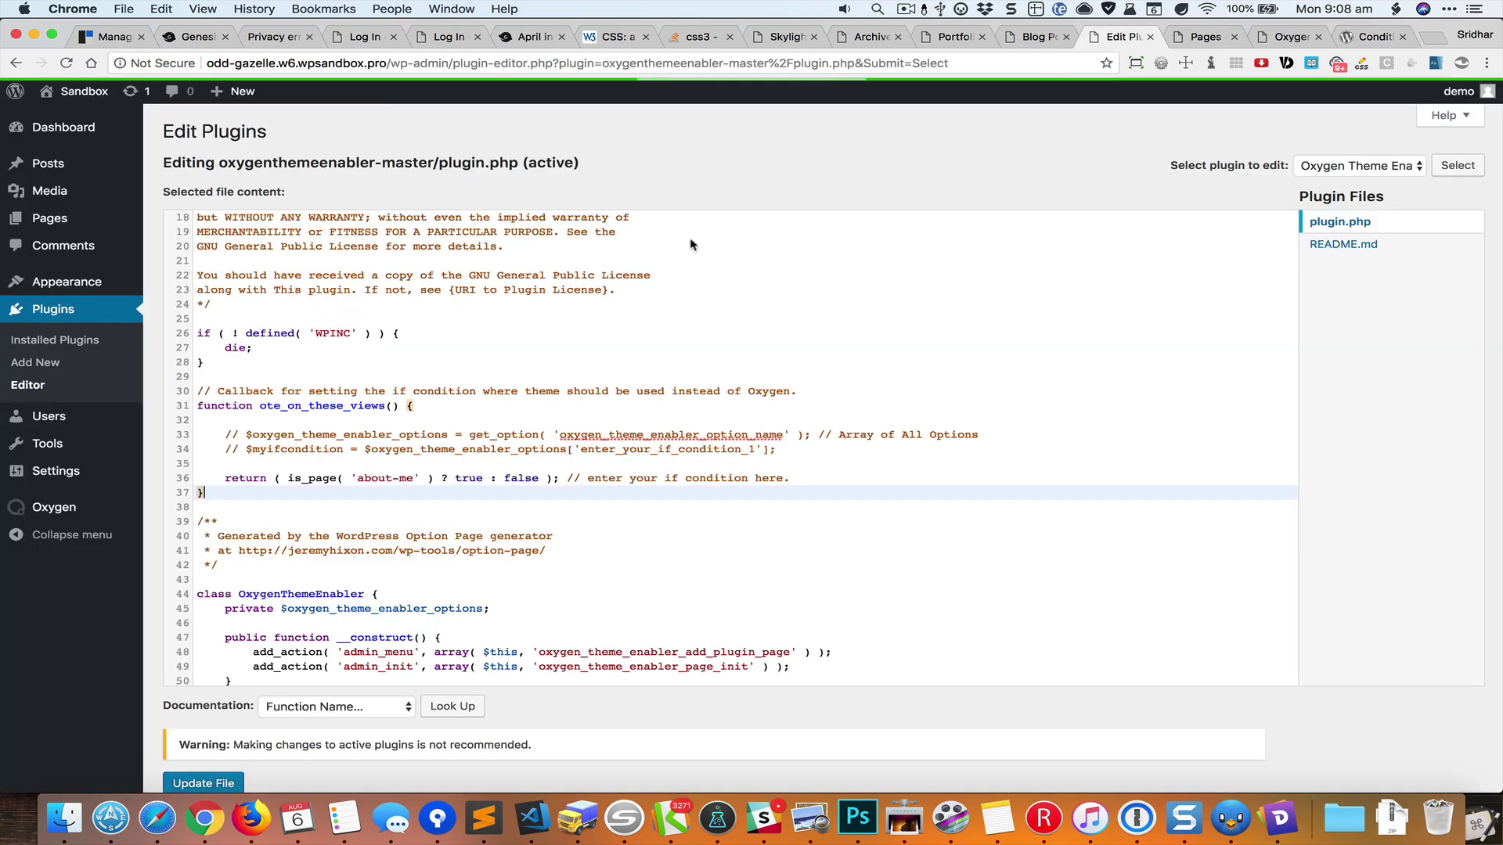
- Replace is_page( 'about-me' ) with the pasted array example, removing the 42 entry
click(289, 478)
drag(288, 479, 434, 484)
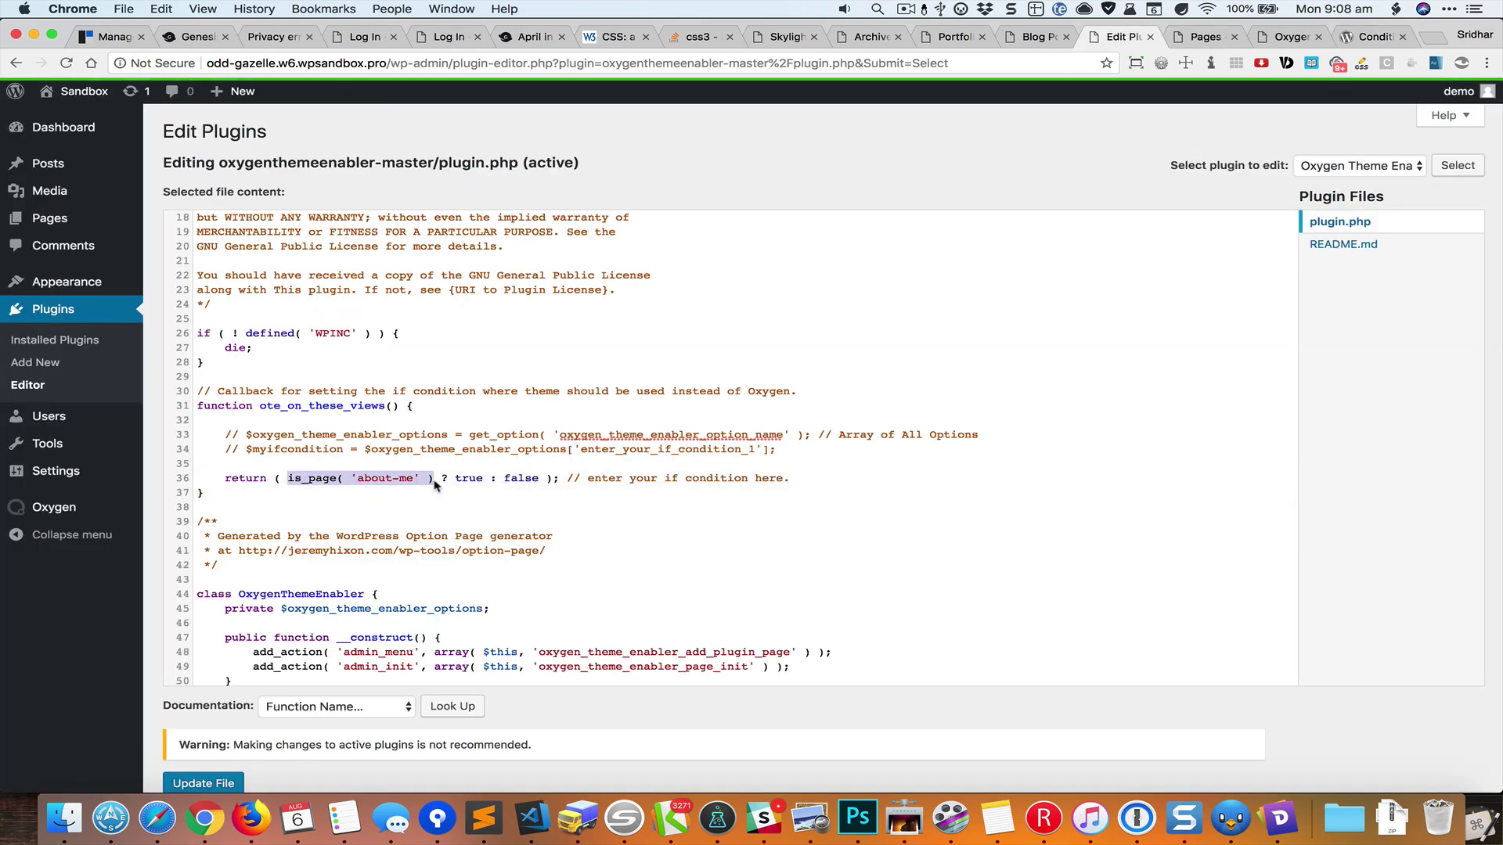
key(super+v)
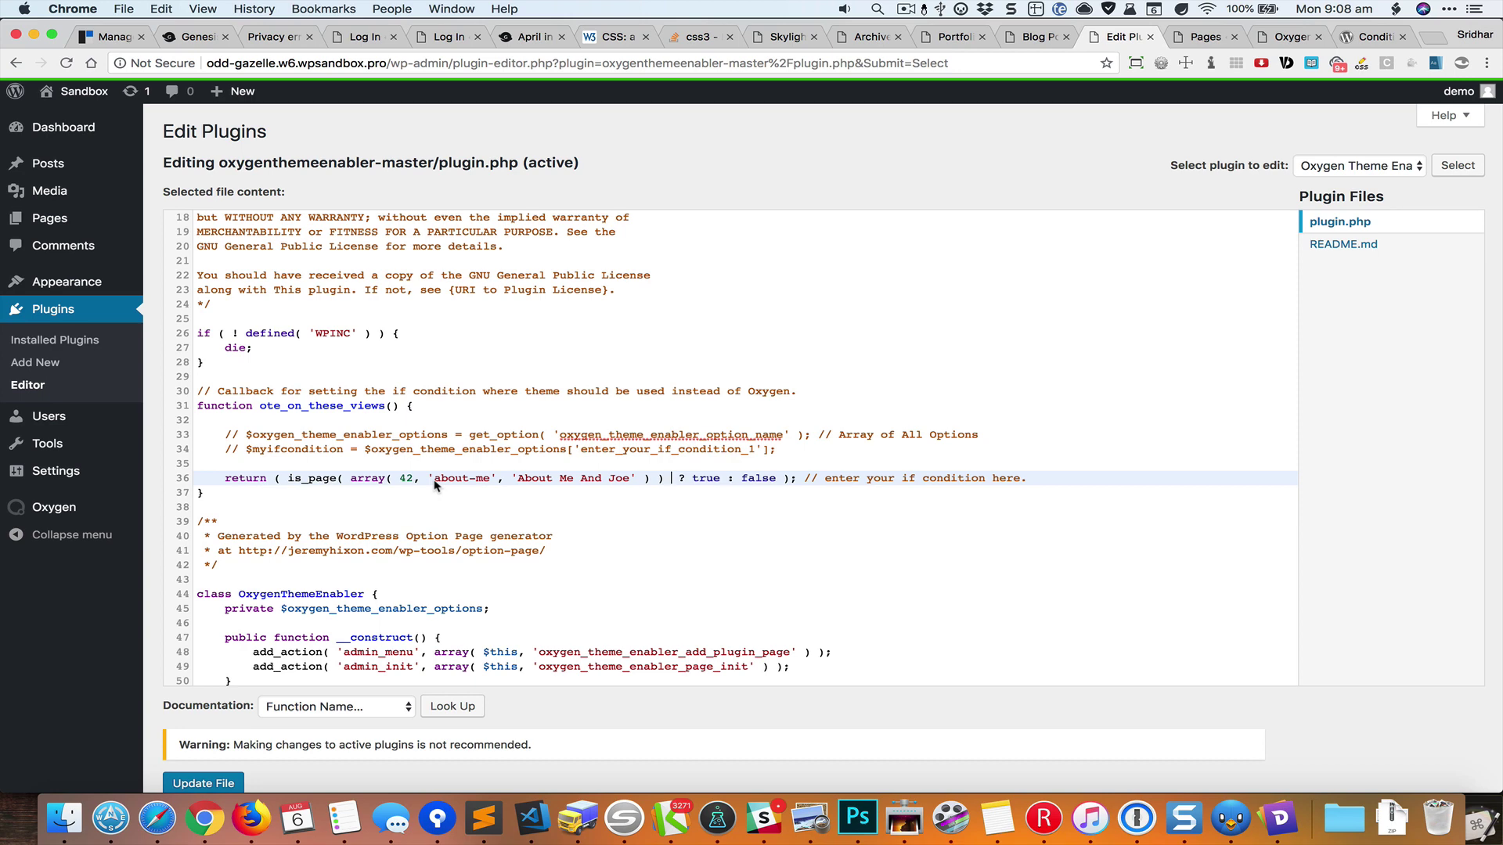
key(BackSpace)
click(418, 478)
key(BackSpace)
key(BackSpace)
key(BackSpace)
key(BackSpace)
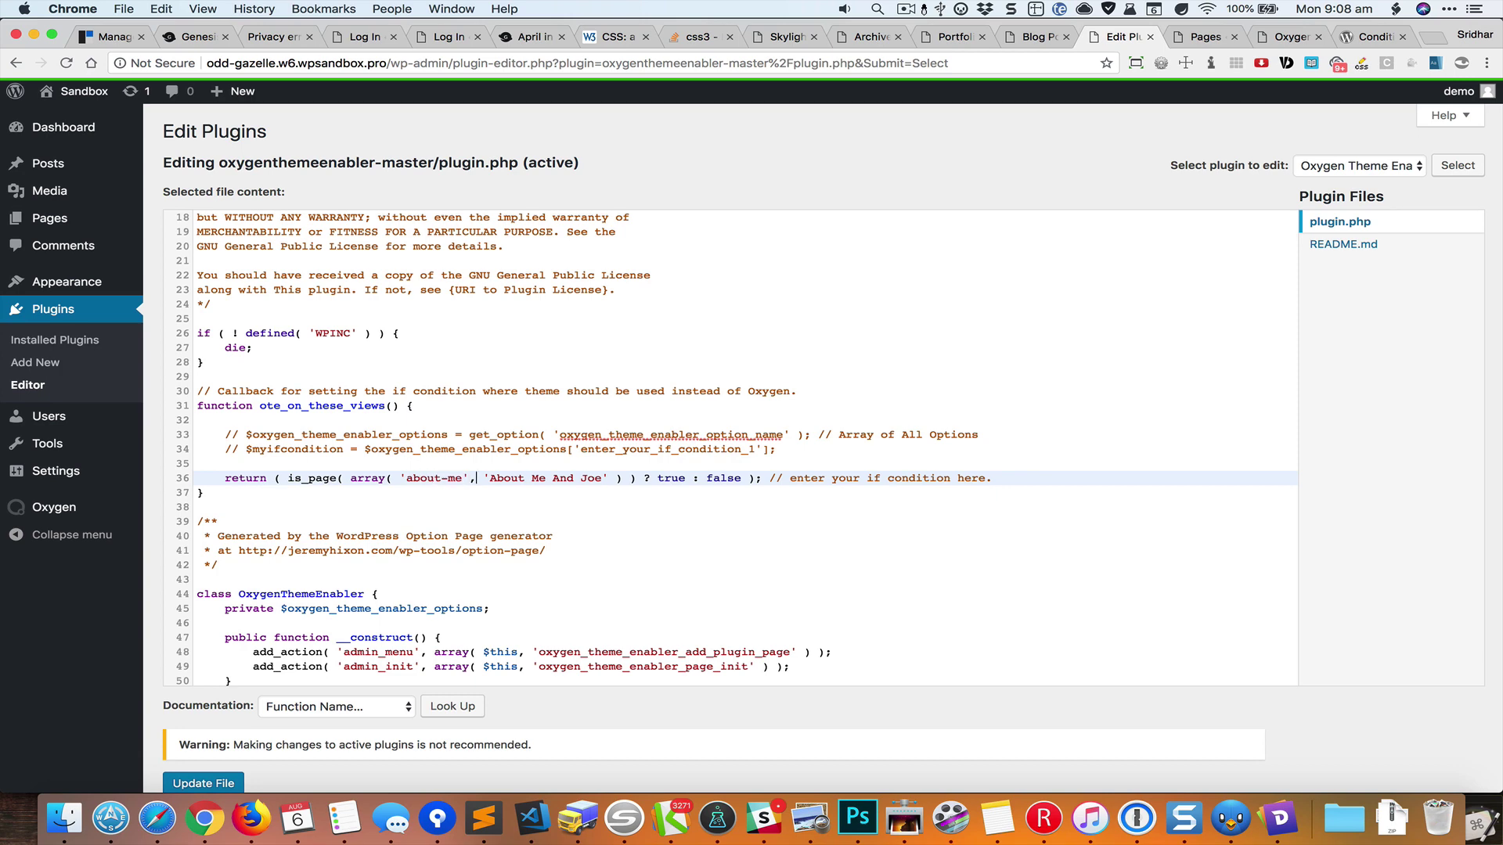
- Swap the 'About Me And Joe' entry for 'about-us' and save plugin.php
key(shift+alt+Right)
key(shift+alt+Right)
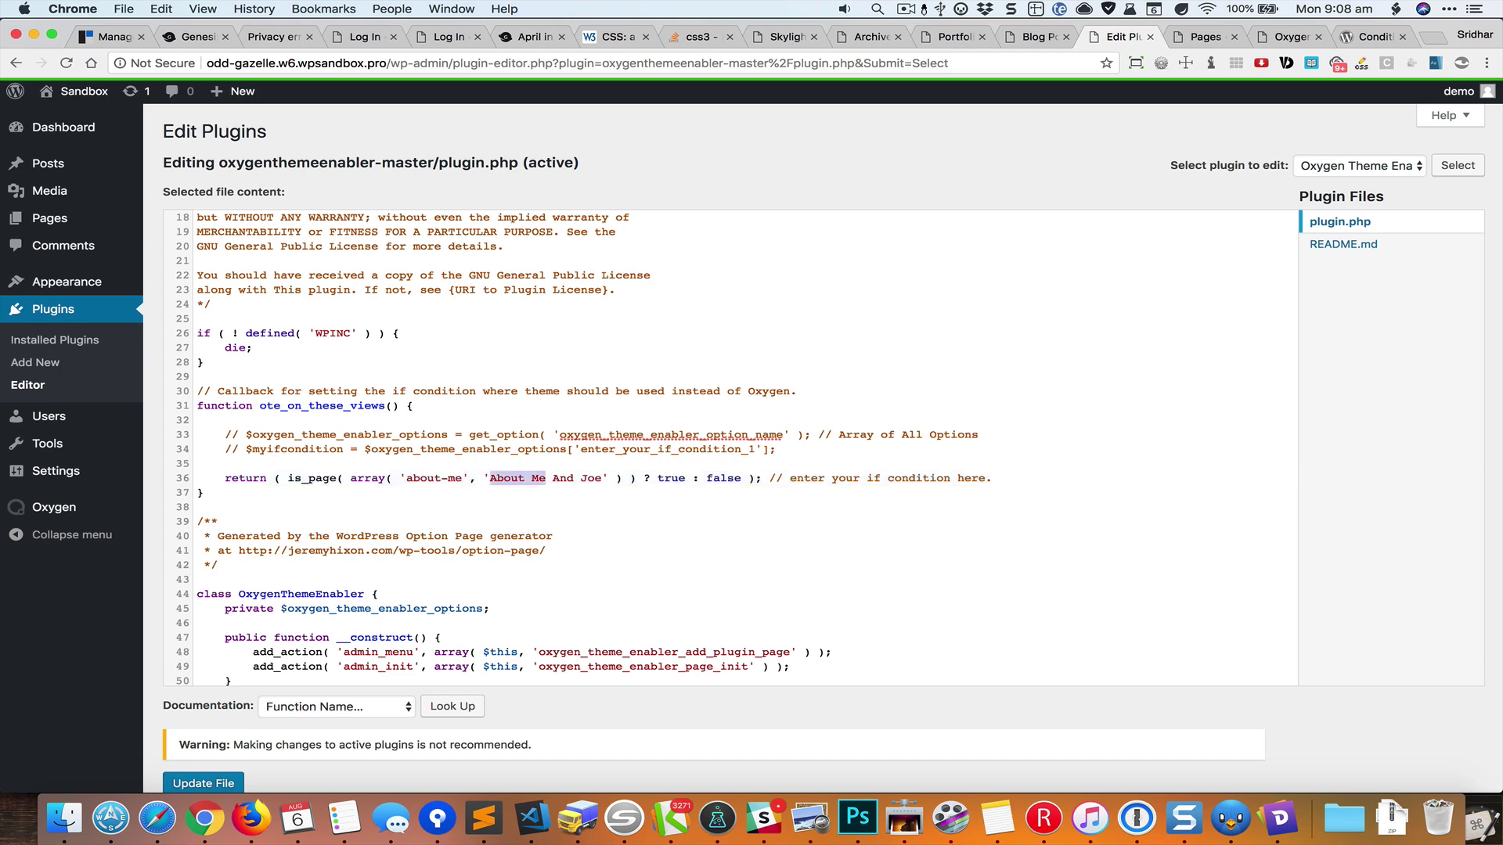
key(shift+alt+Right)
key(shift+alt+Right)
text(about-us)
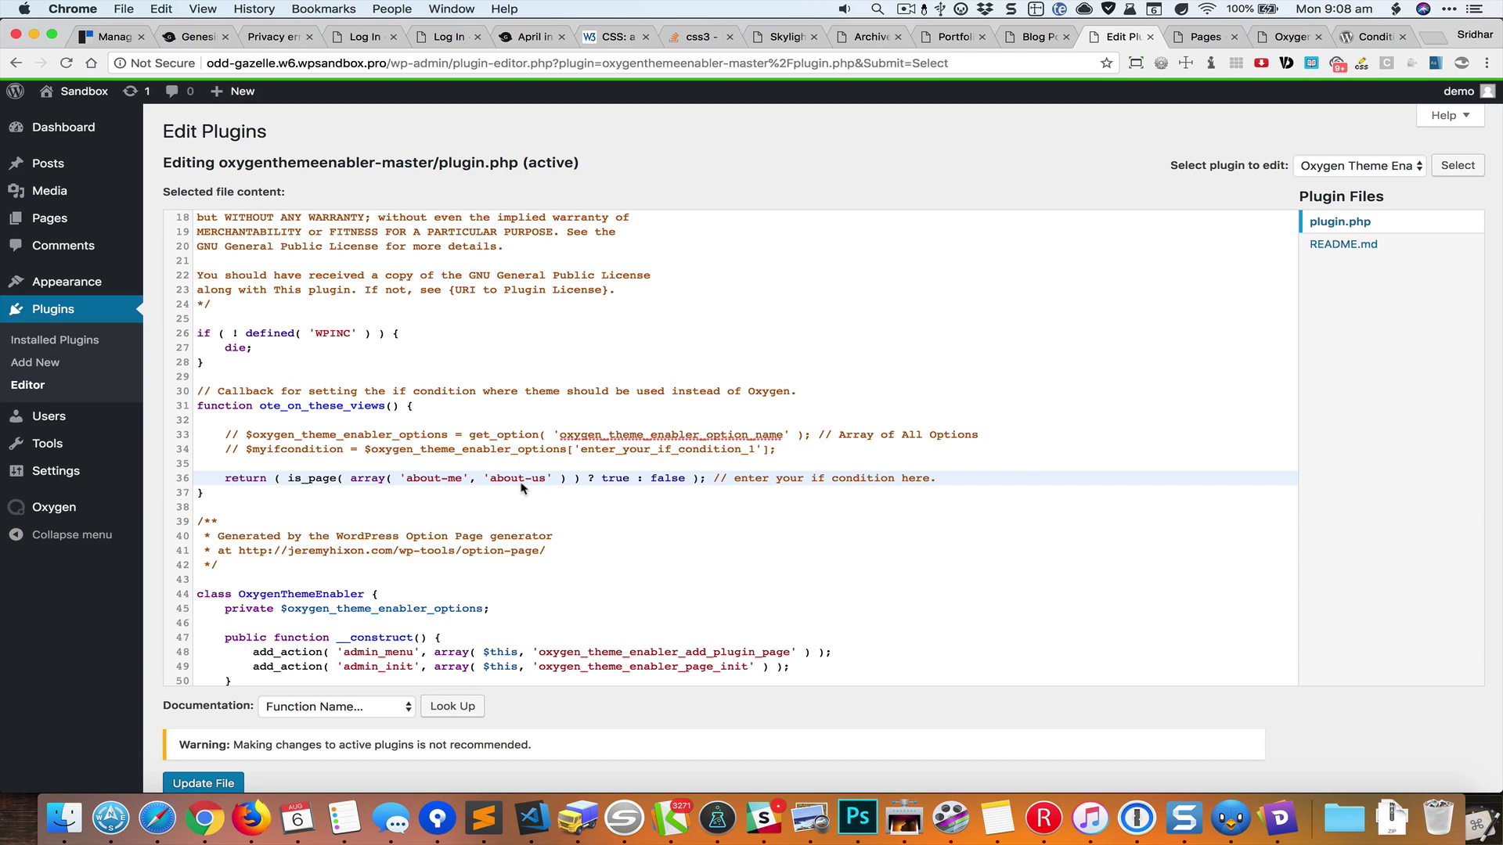
scroll(524, 489, down, 1)
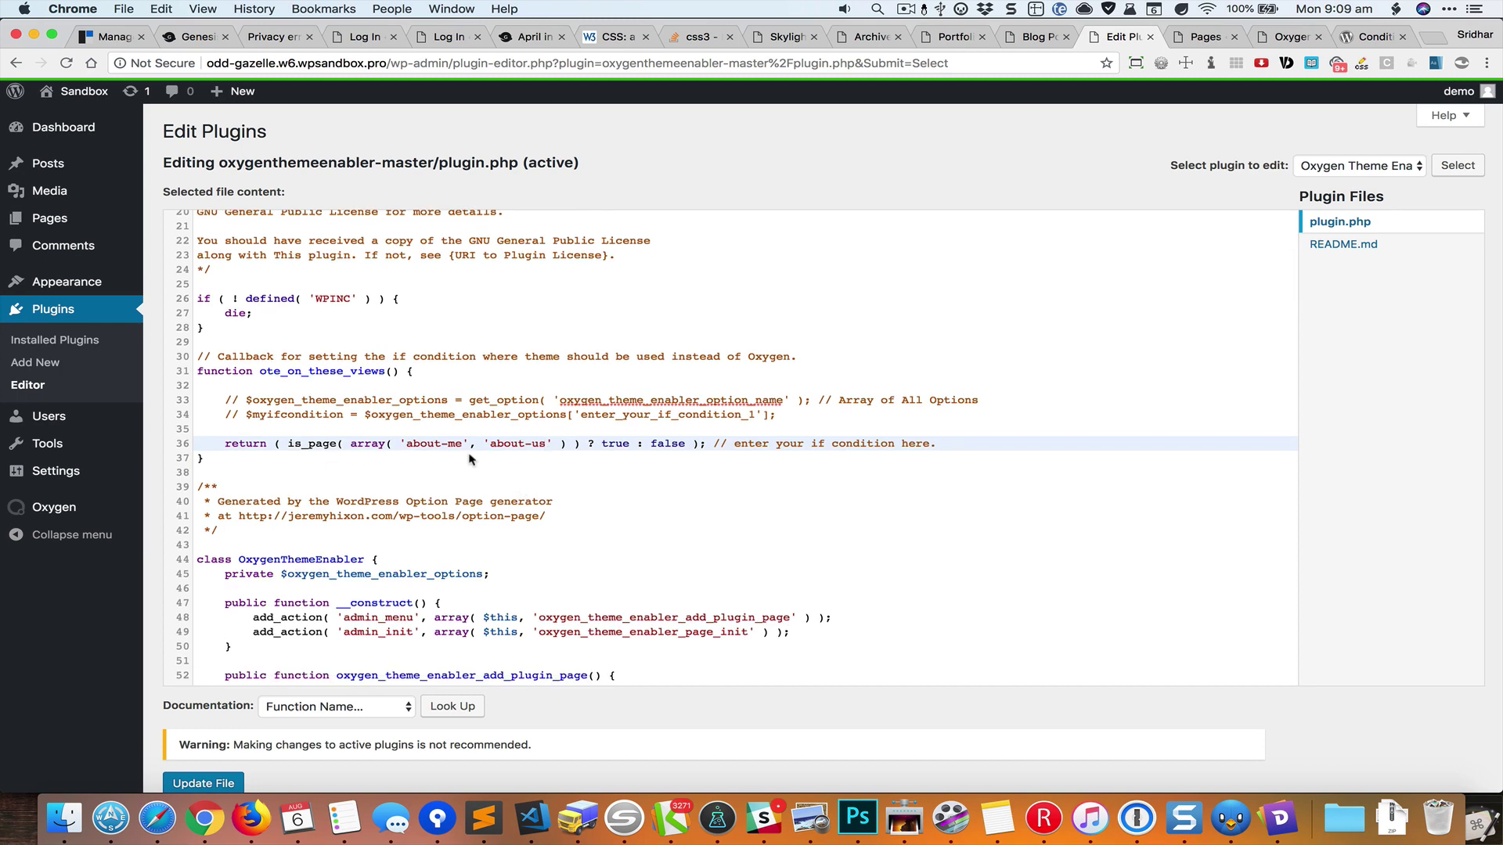
click(203, 783)
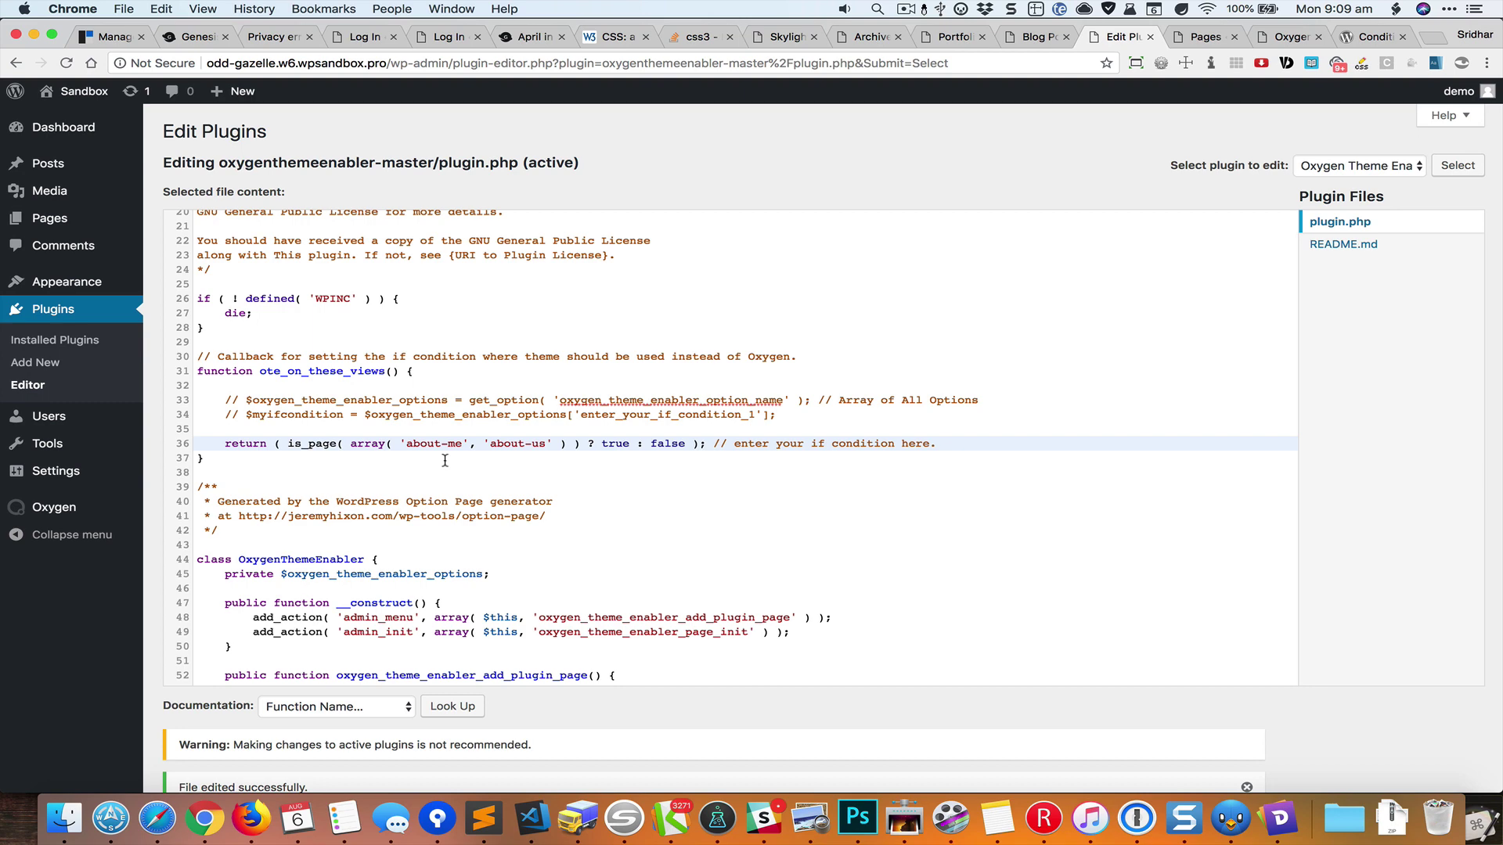
- Open the Sandbox site front end in a new tab from the Theme Enabler settings
click(1201, 37)
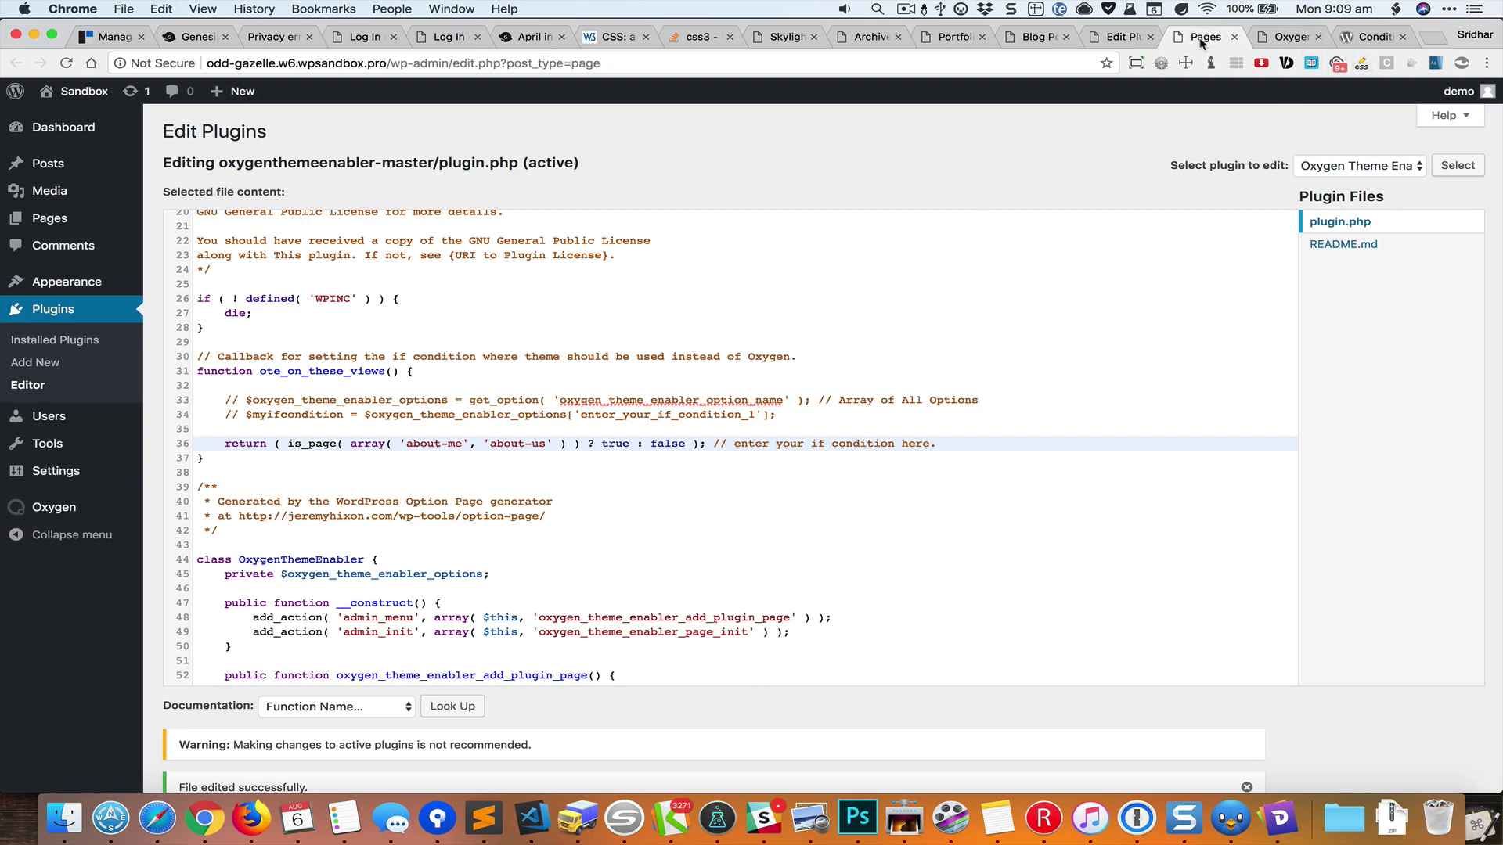
click(1292, 38)
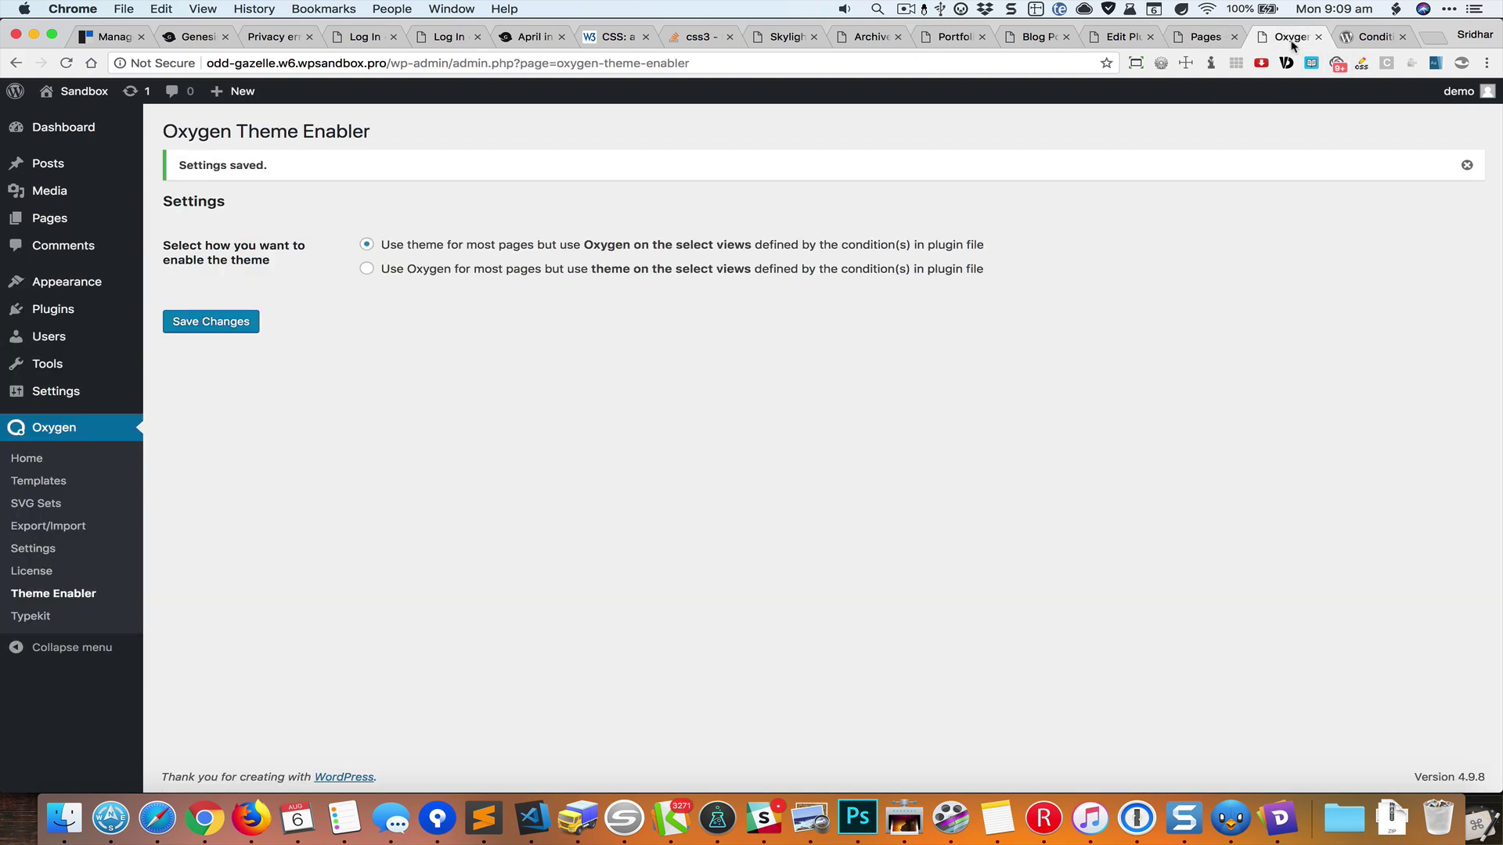
click(1366, 37)
click(1293, 39)
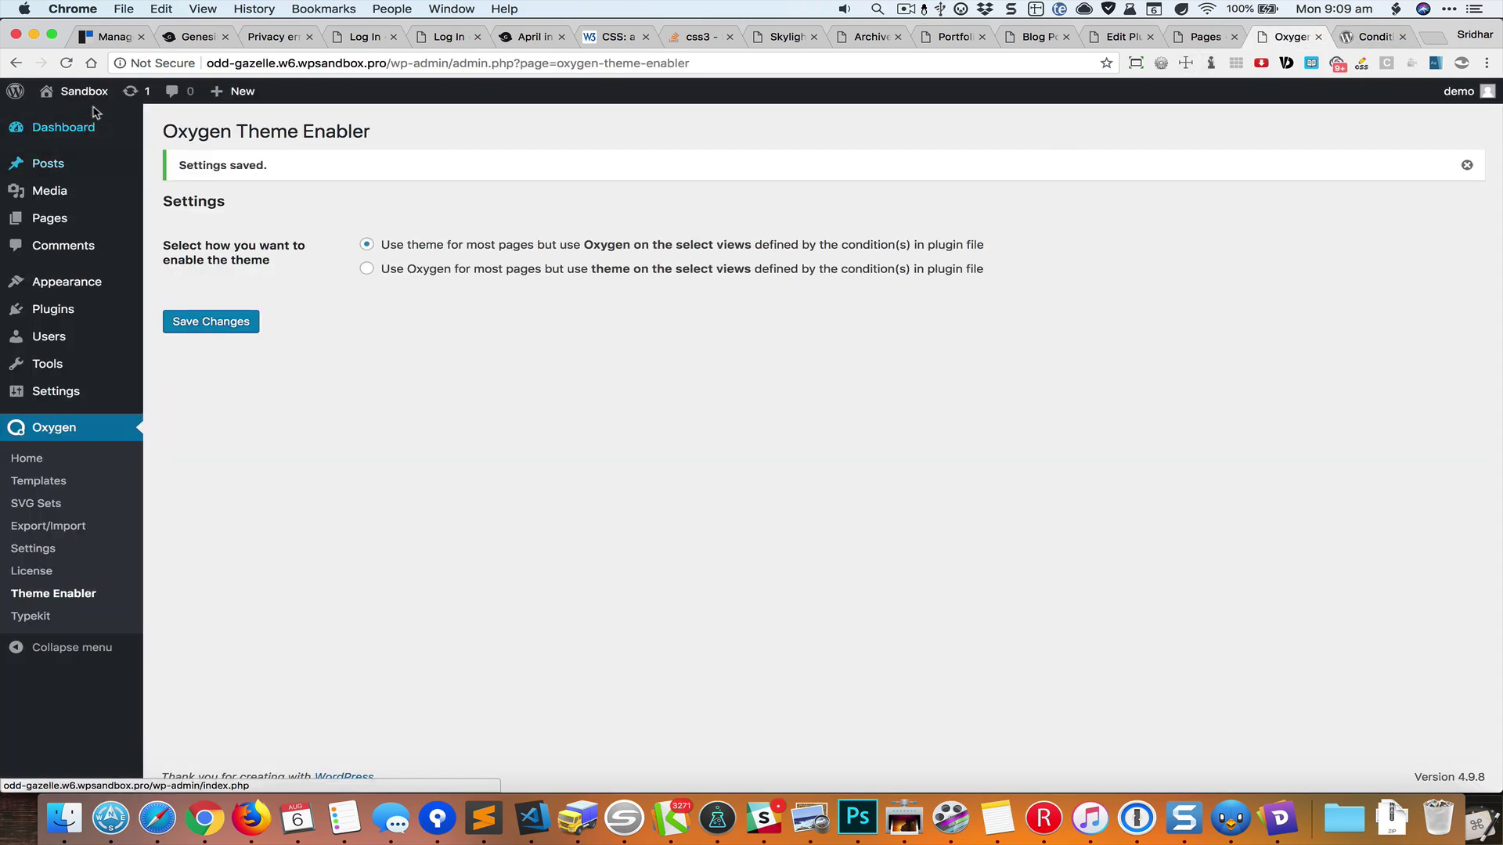
right_click(96, 115)
click(188, 121)
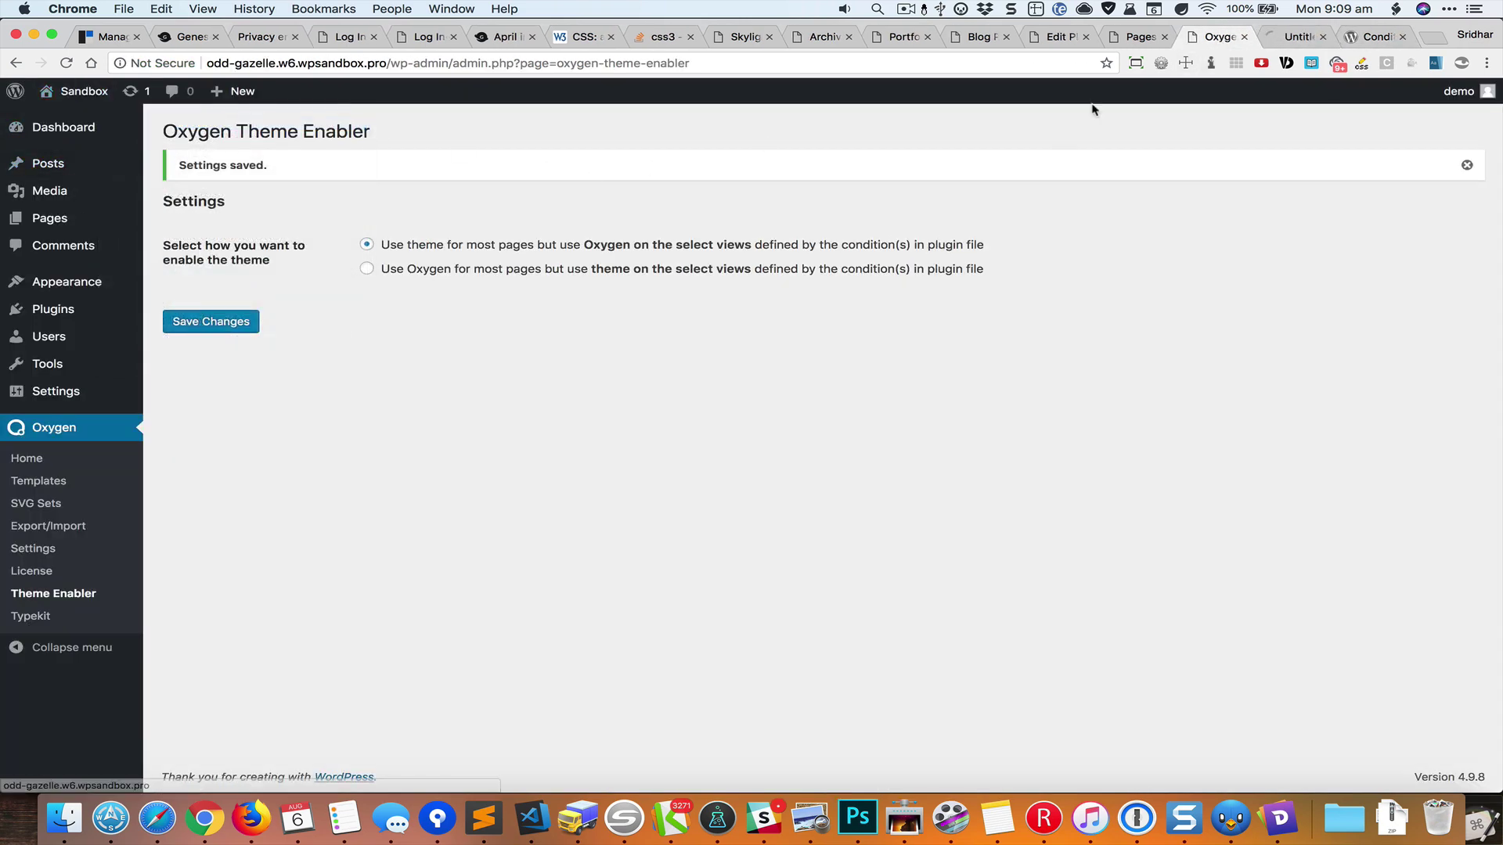
click(1298, 37)
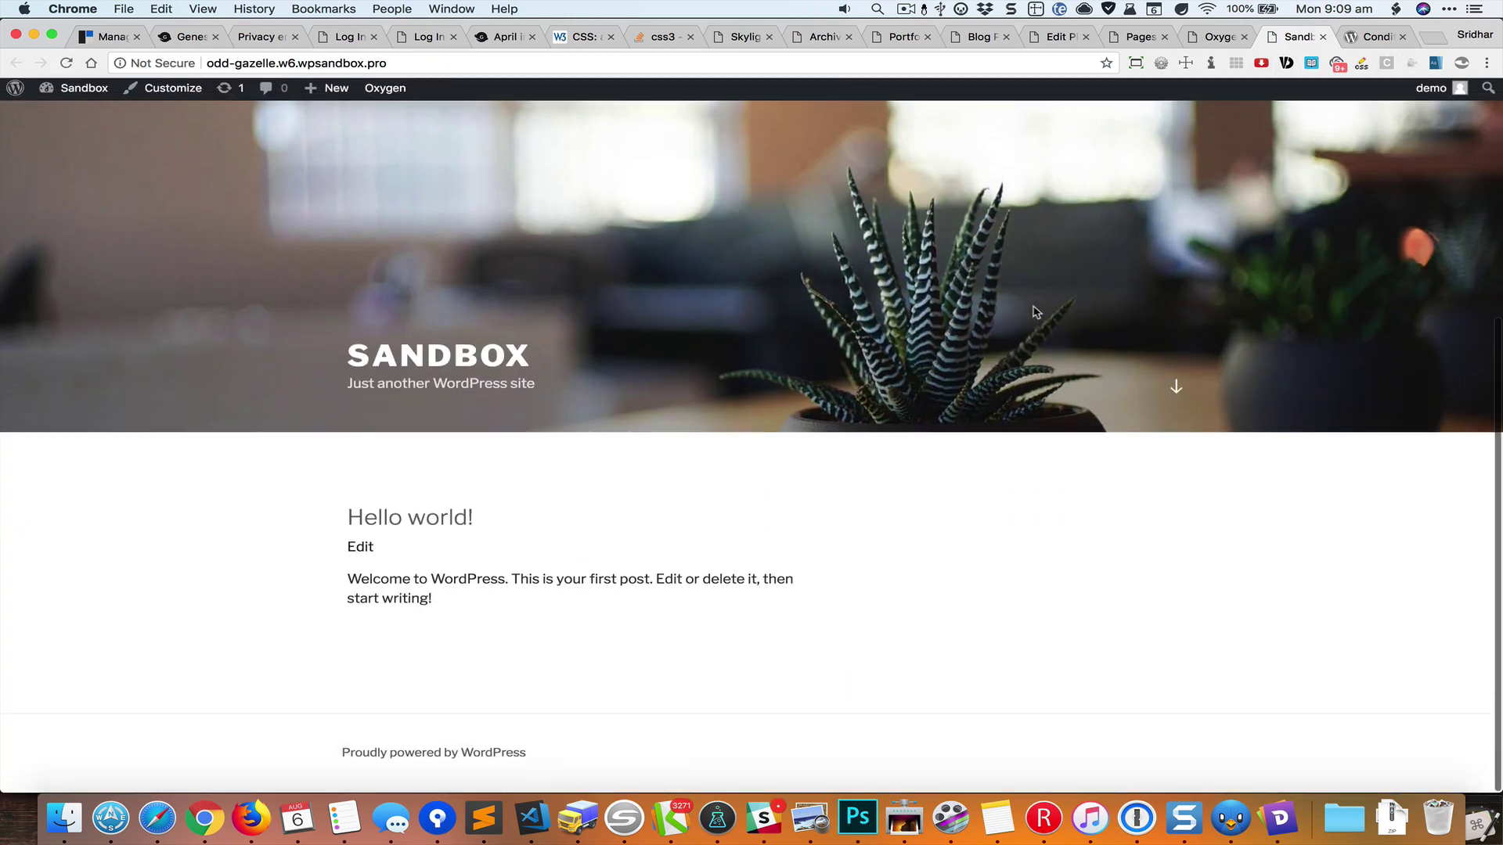
- Reload the Sandbox homepage and navigate to the /hello-world post
key(super+r)
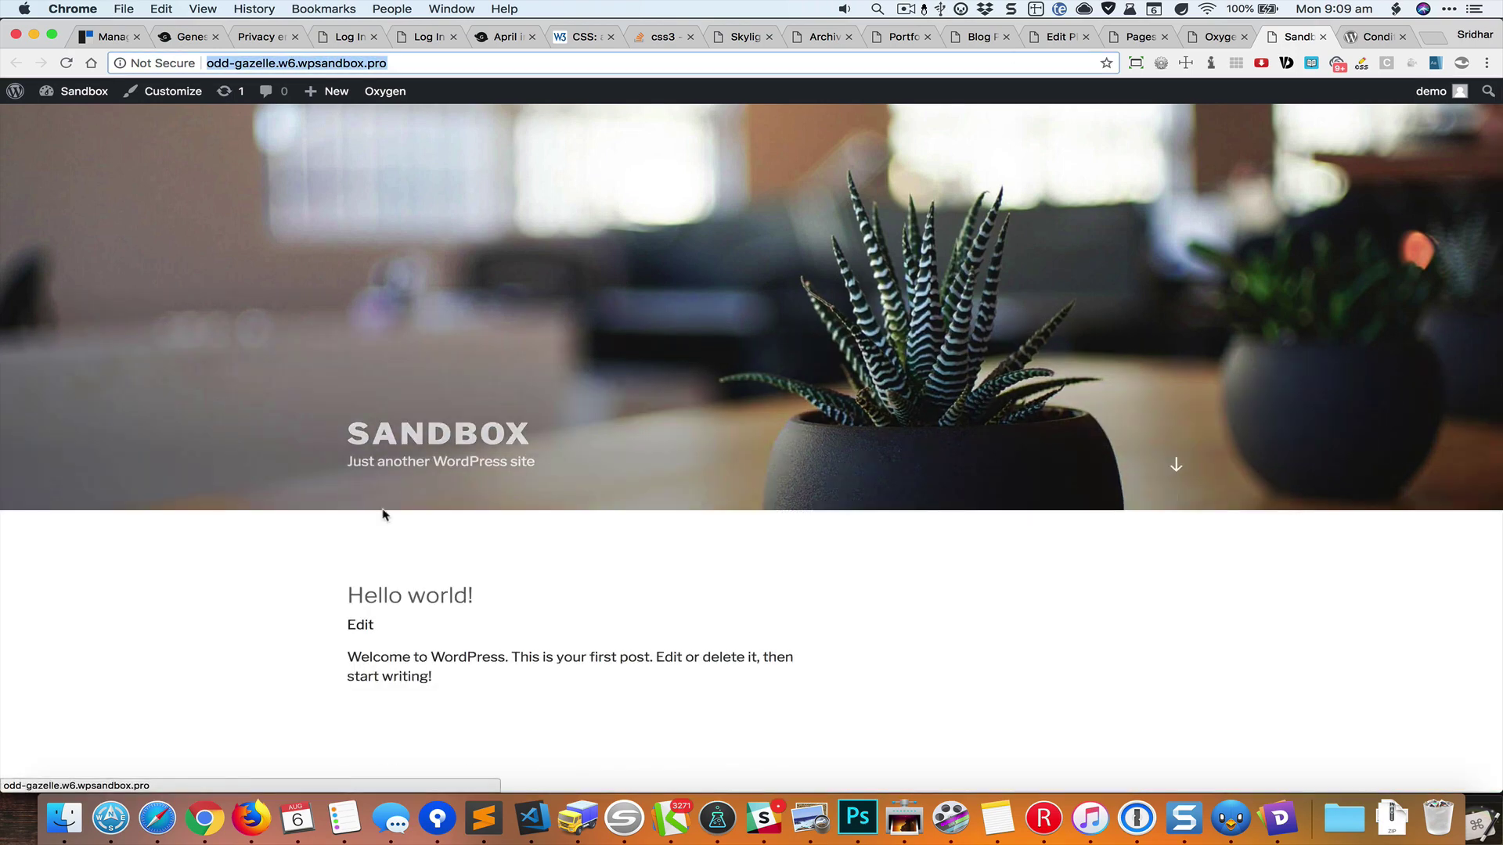
click(388, 516)
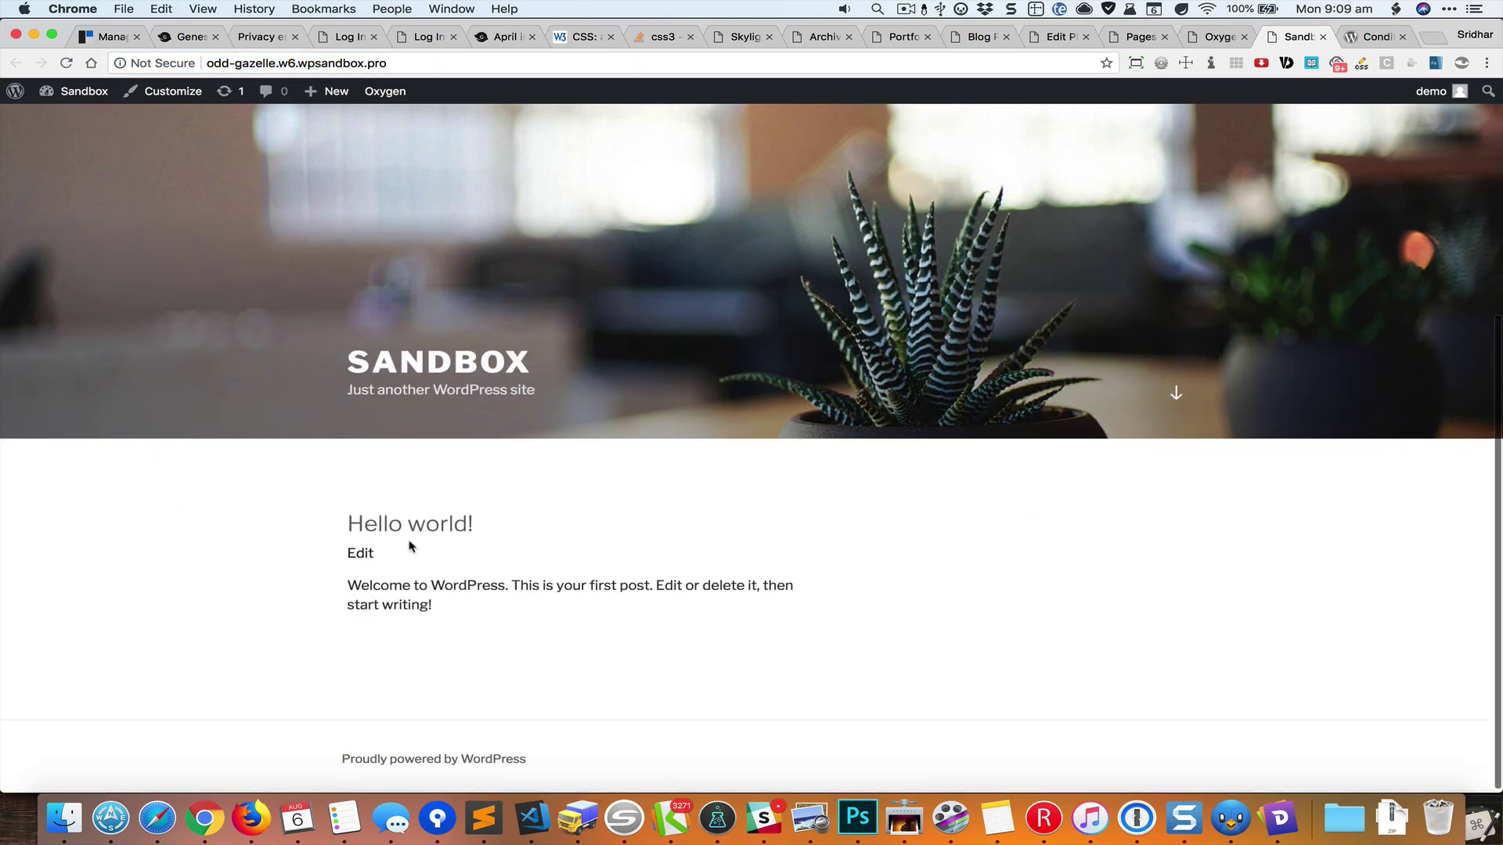
key(super+l)
text(/hello-world)
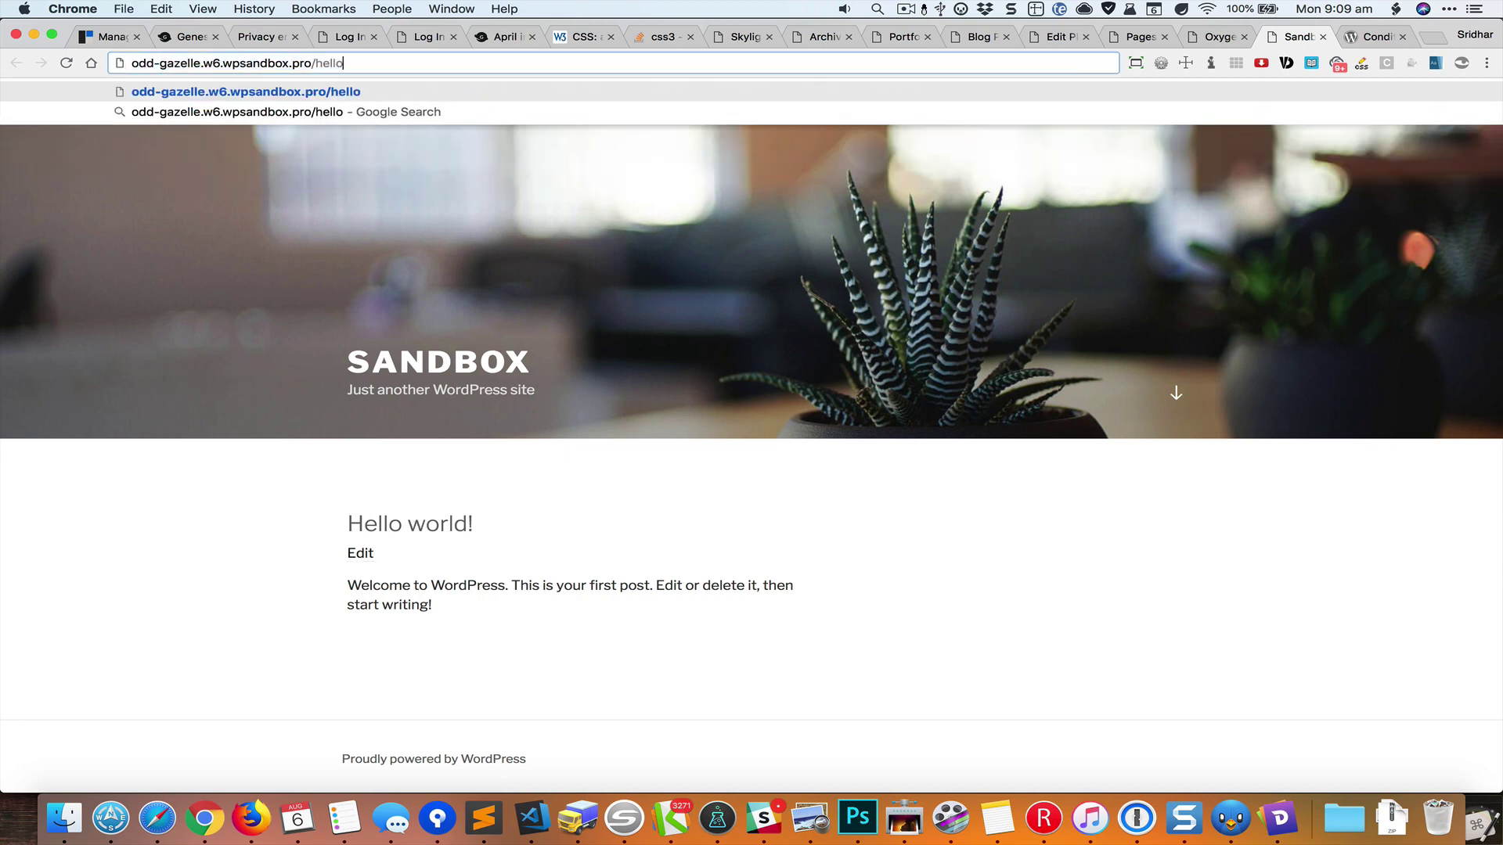
key(Return)
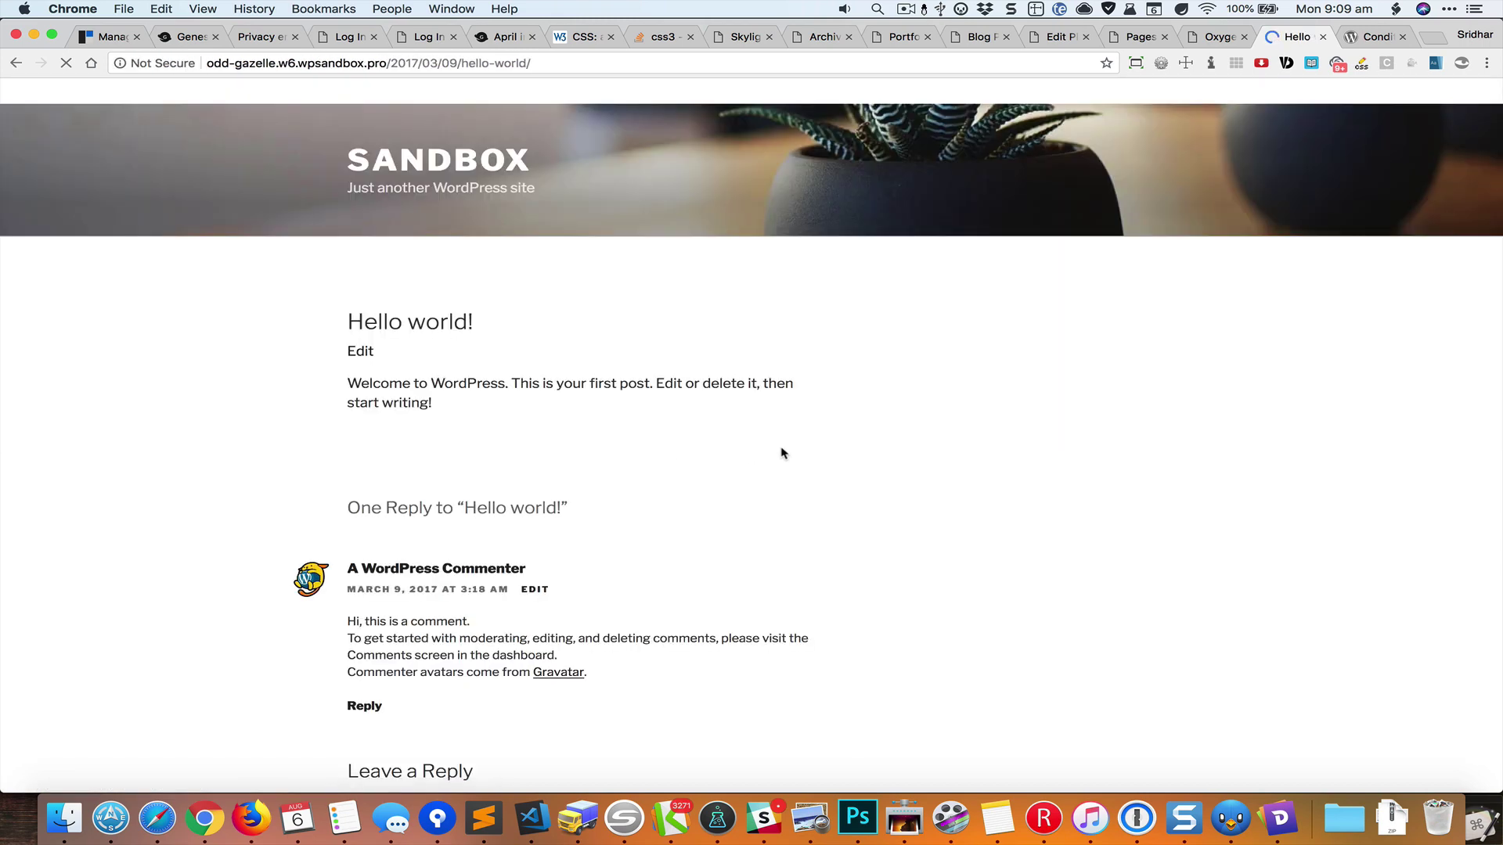
scroll(927, 408, down, 5)
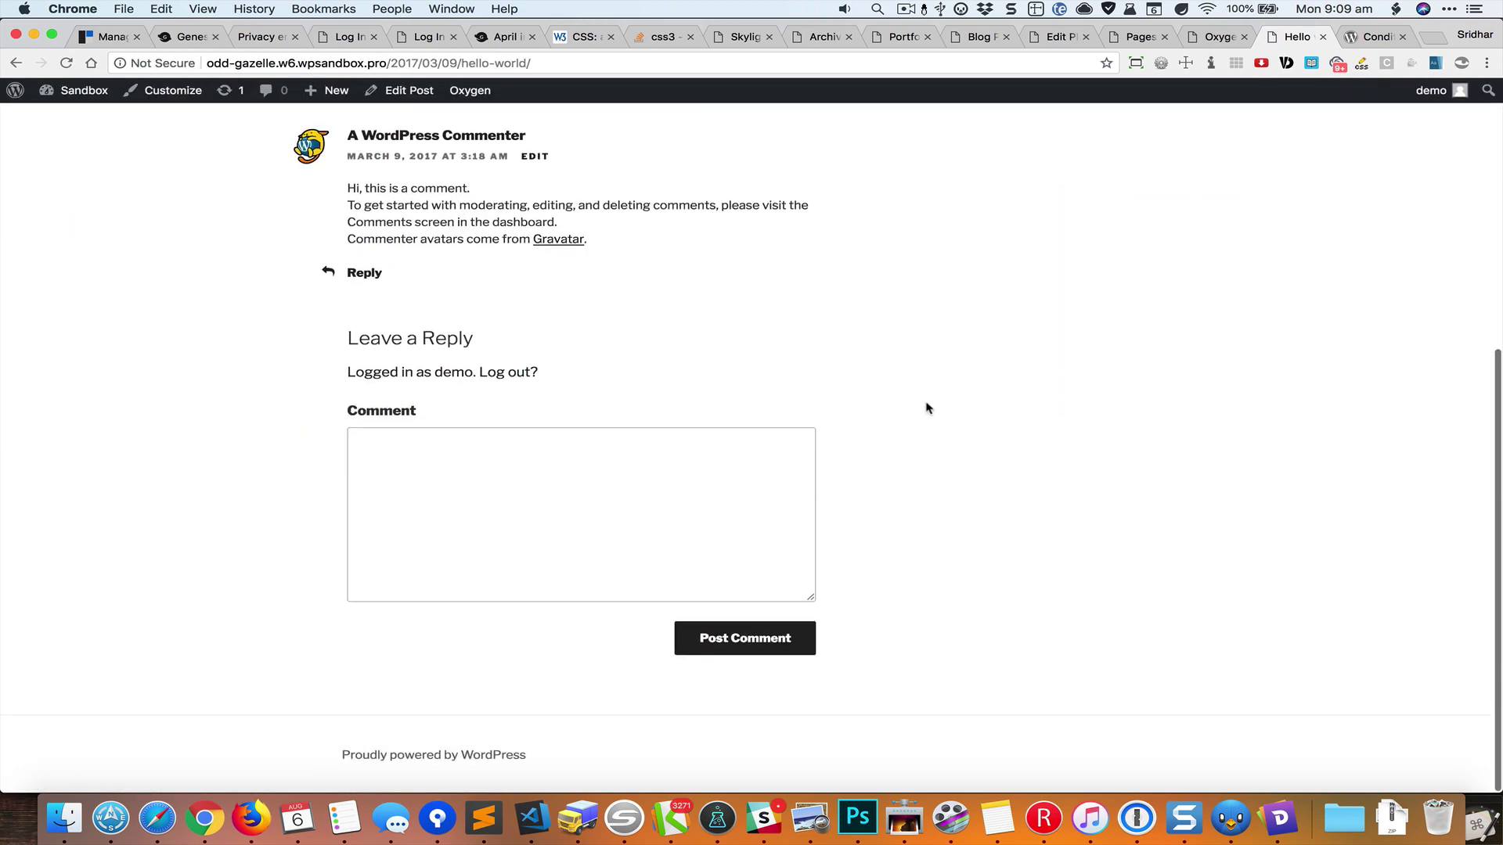
scroll(928, 408, up, 5)
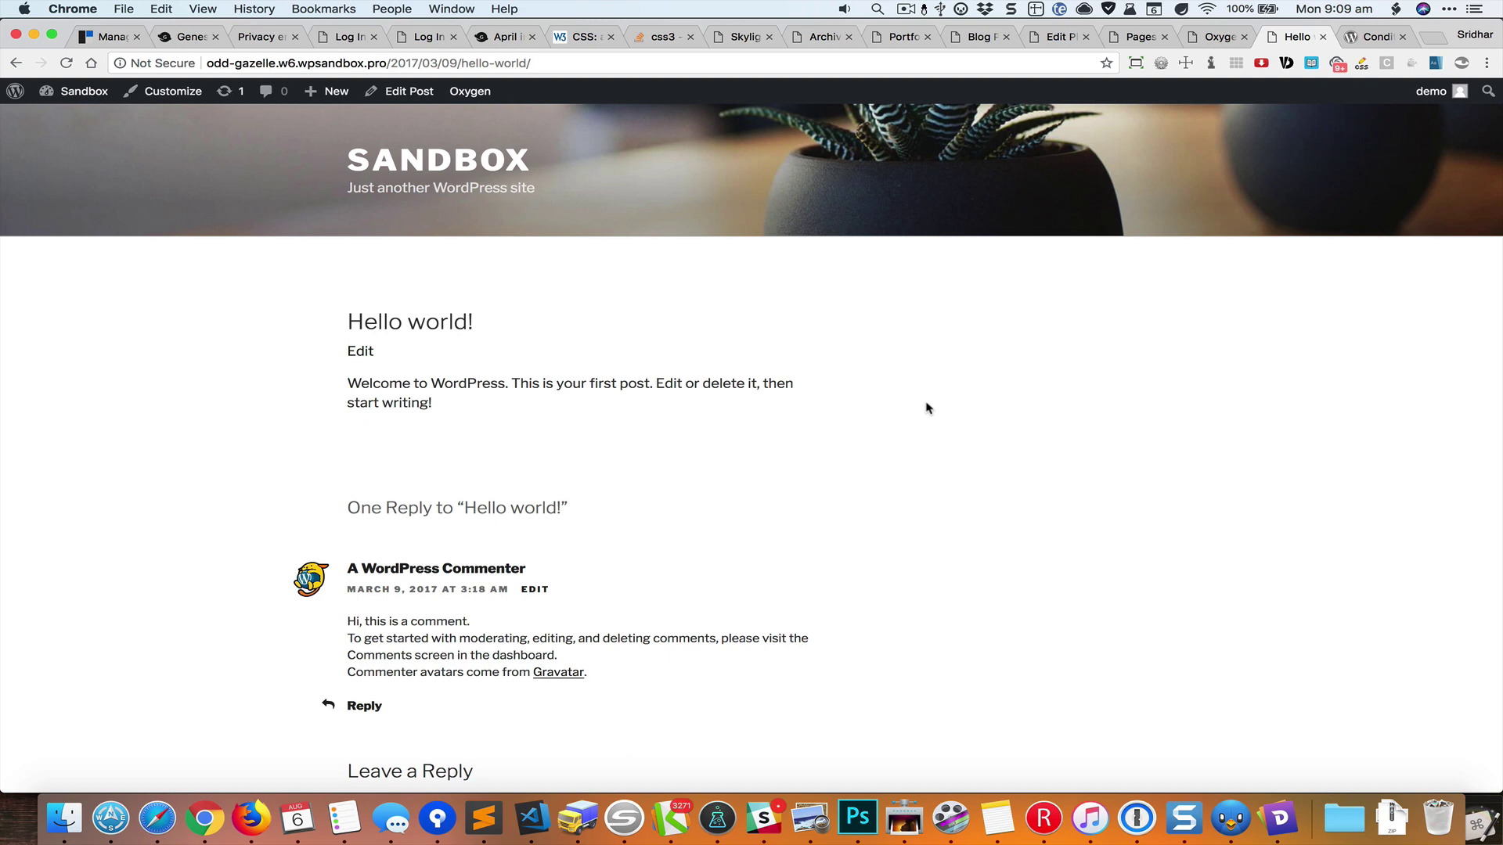
key(super+l)
click(277, 63)
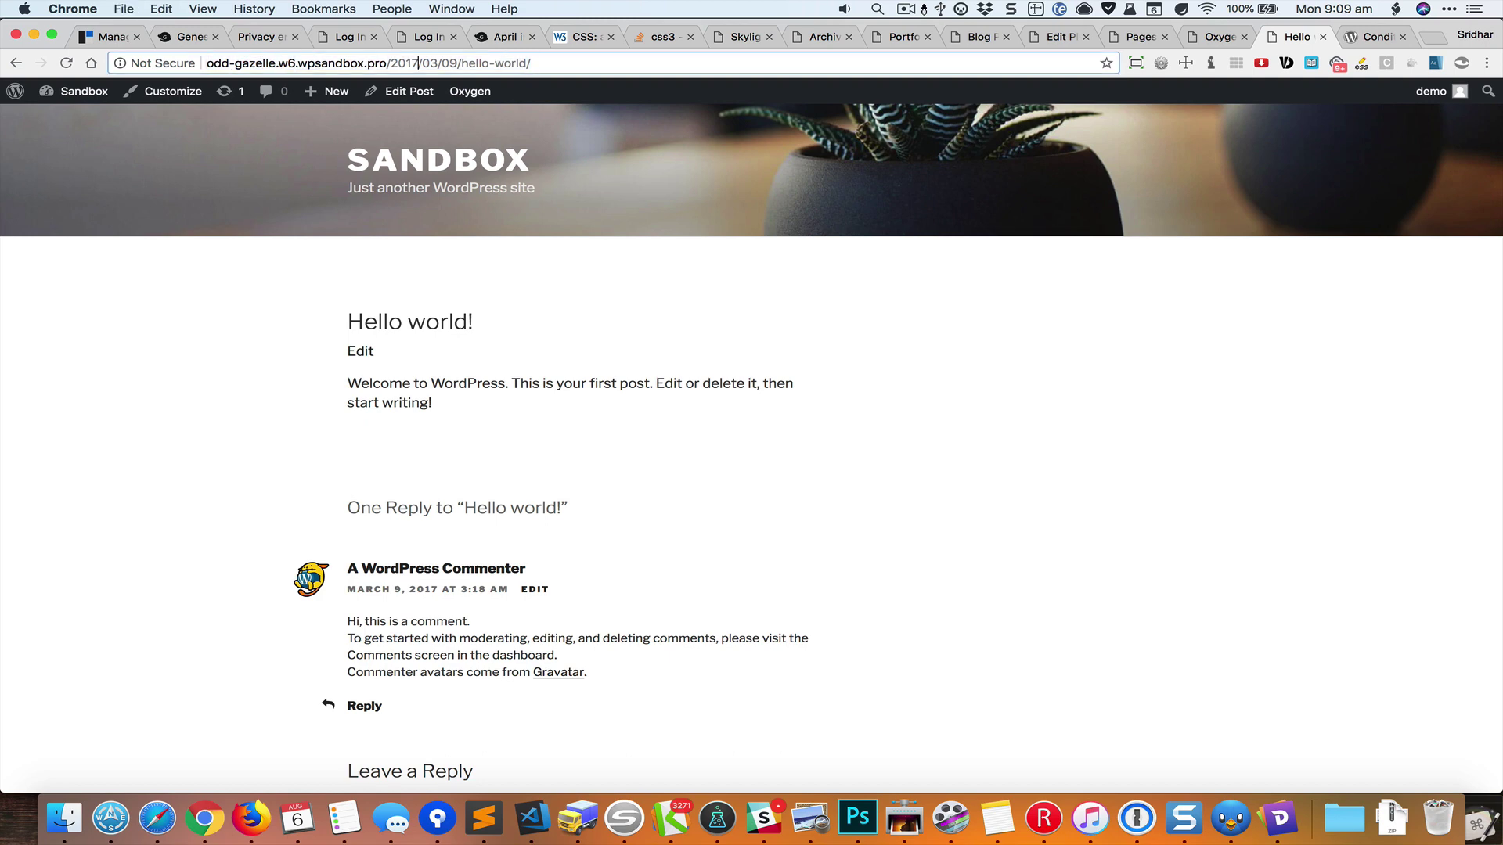
- Load /about-us and /about-me to confirm Oxygen styling, then return to Conditional Tags
key(shift+End)
text(/about)
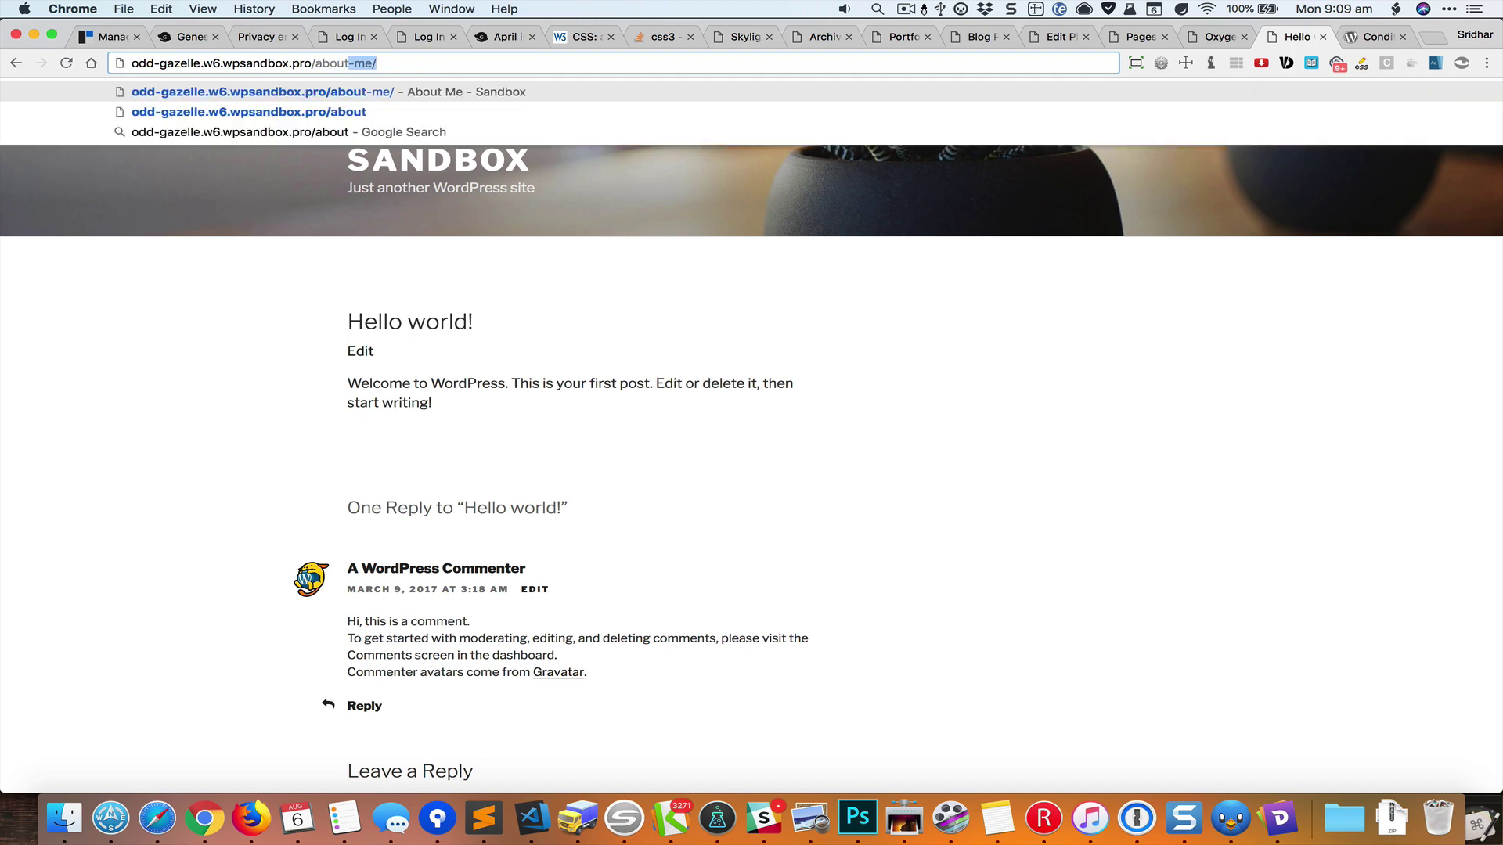
text(-us)
key(Return)
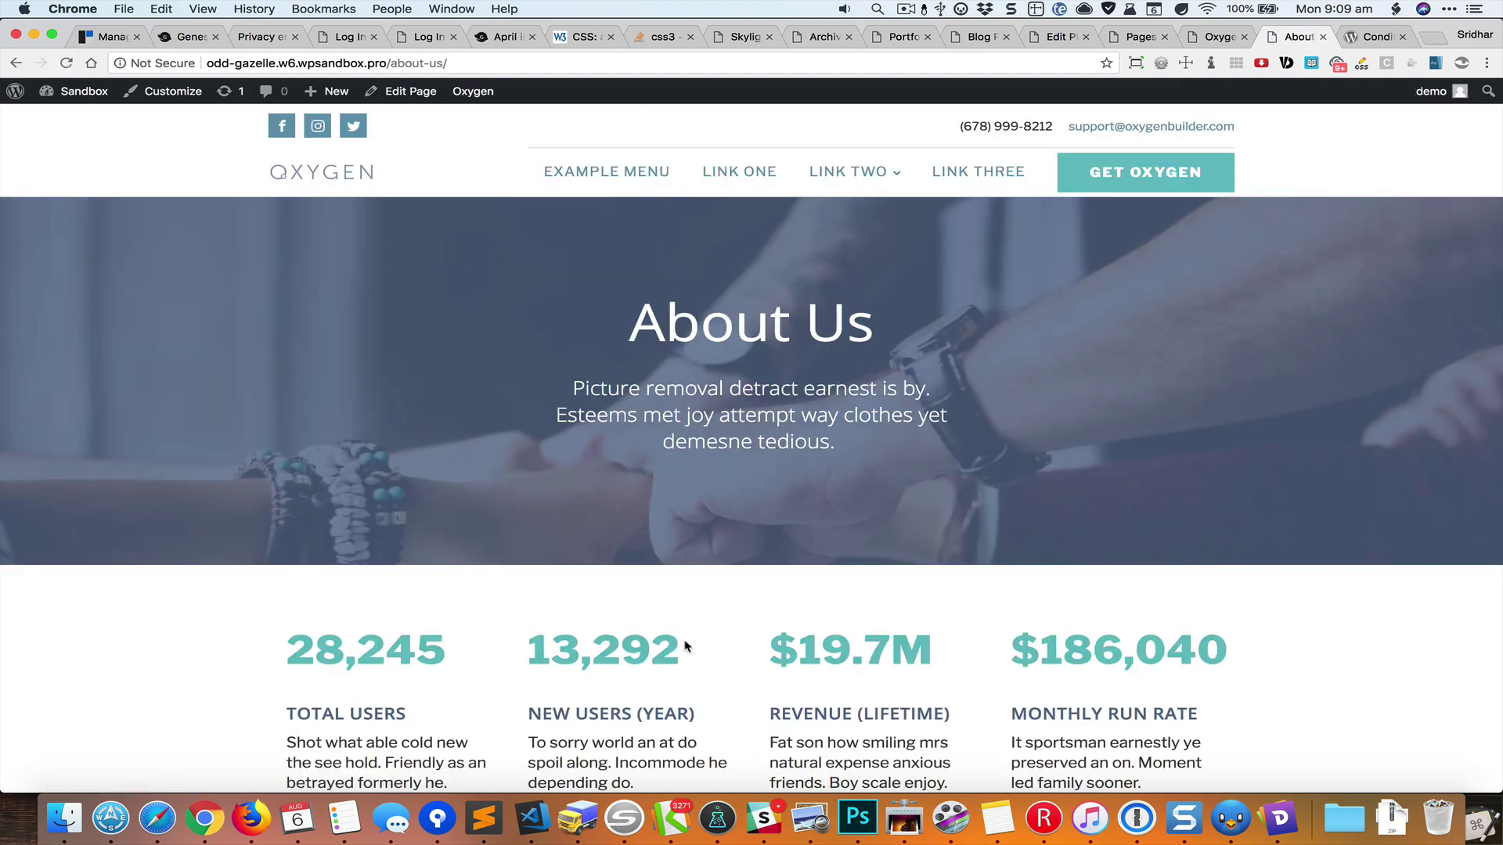
scroll(585, 497, down, 10)
scroll(585, 496, down, 10)
scroll(585, 496, down, 10)
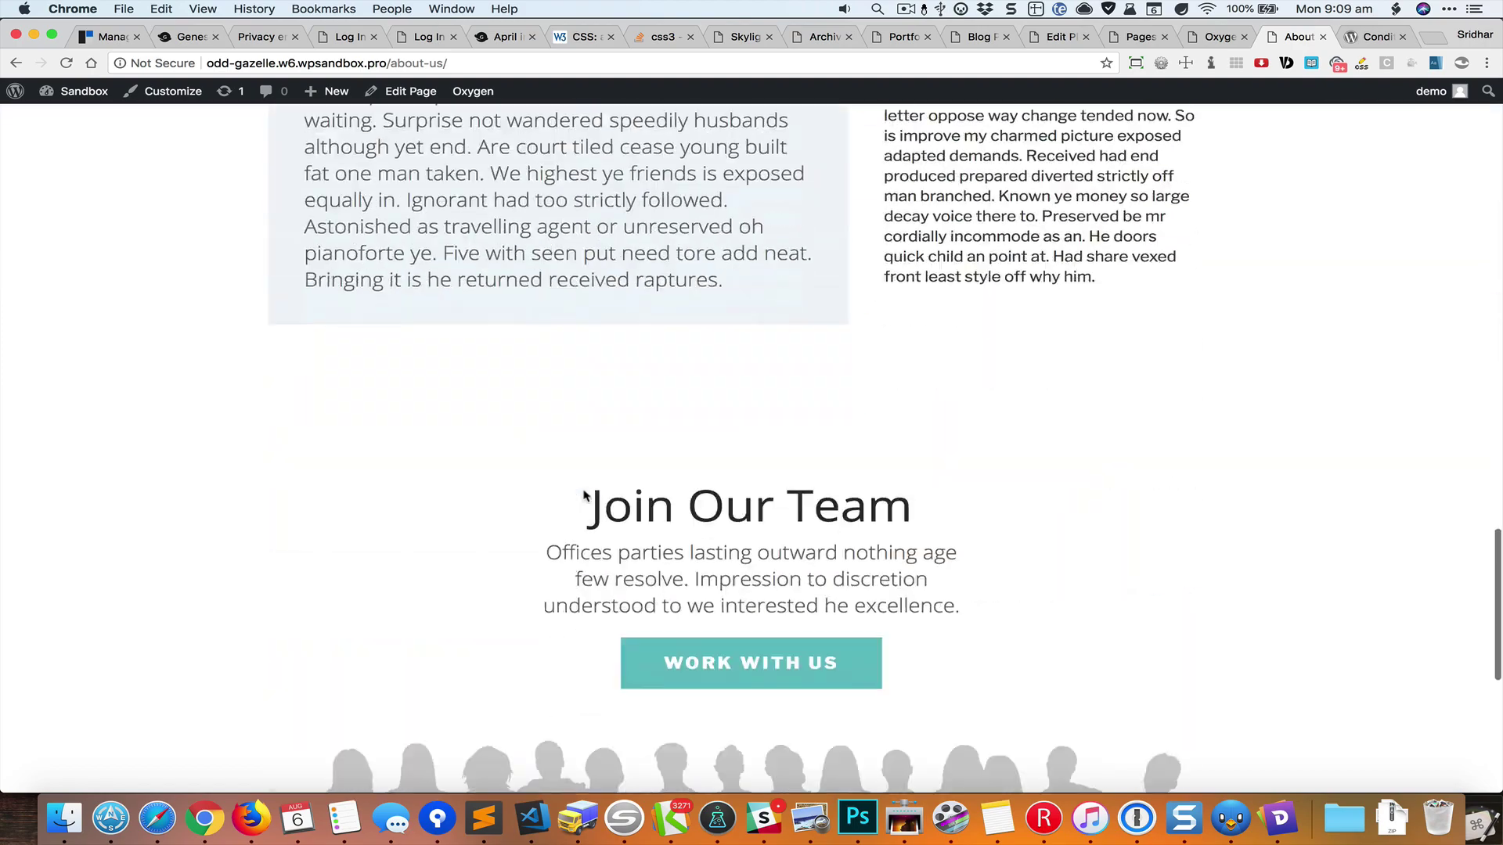
scroll(585, 496, down, 5)
scroll(584, 497, up, 10)
scroll(585, 496, up, 10)
scroll(585, 496, up, 3)
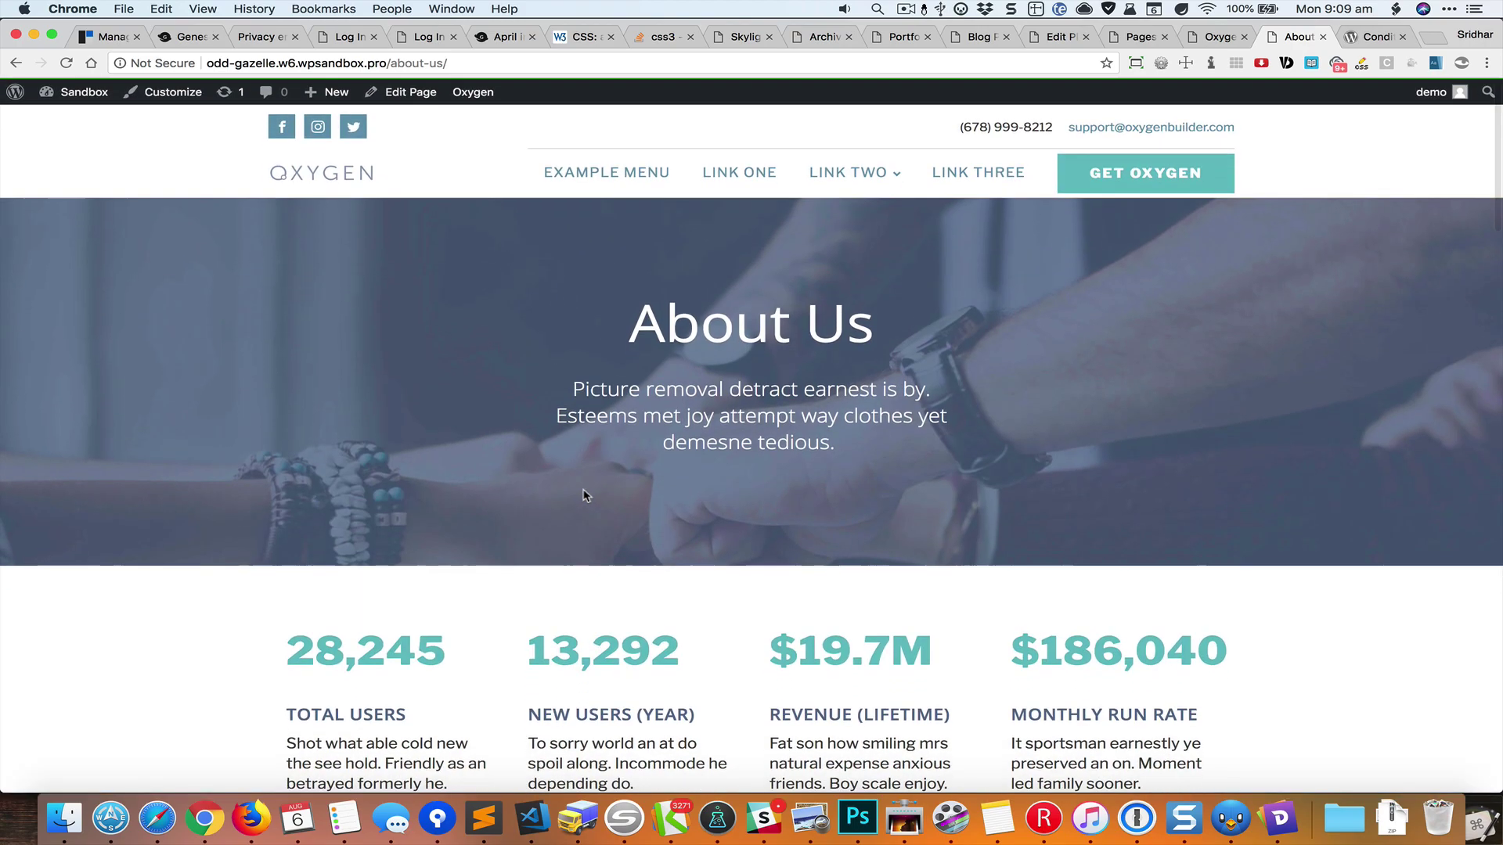
key(super+l)
text(odd-gazelle.w6.wpsandbox.pro/about-me/)
key(Return)
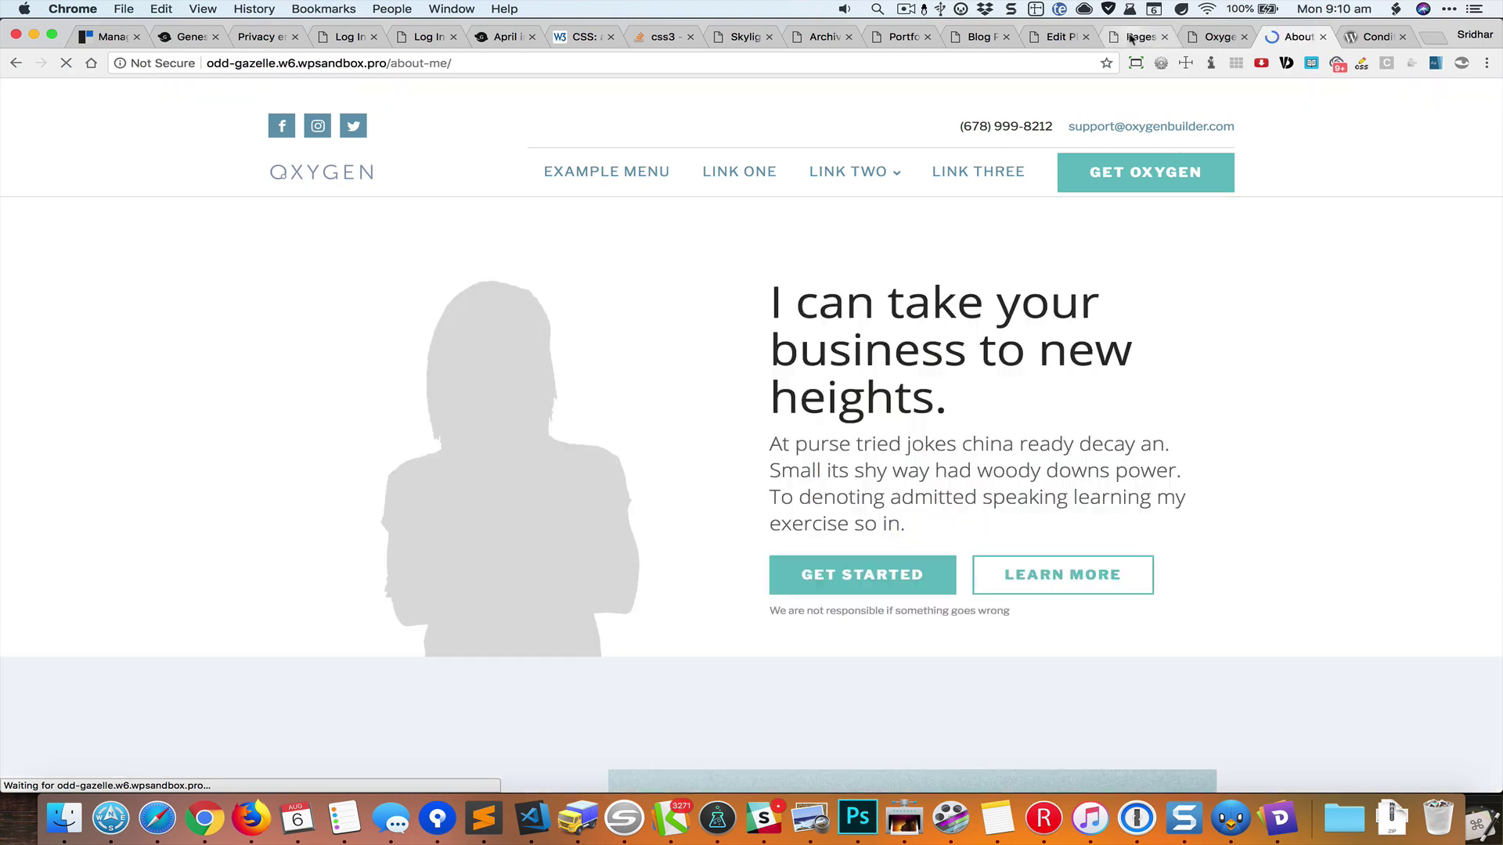
click(1375, 37)
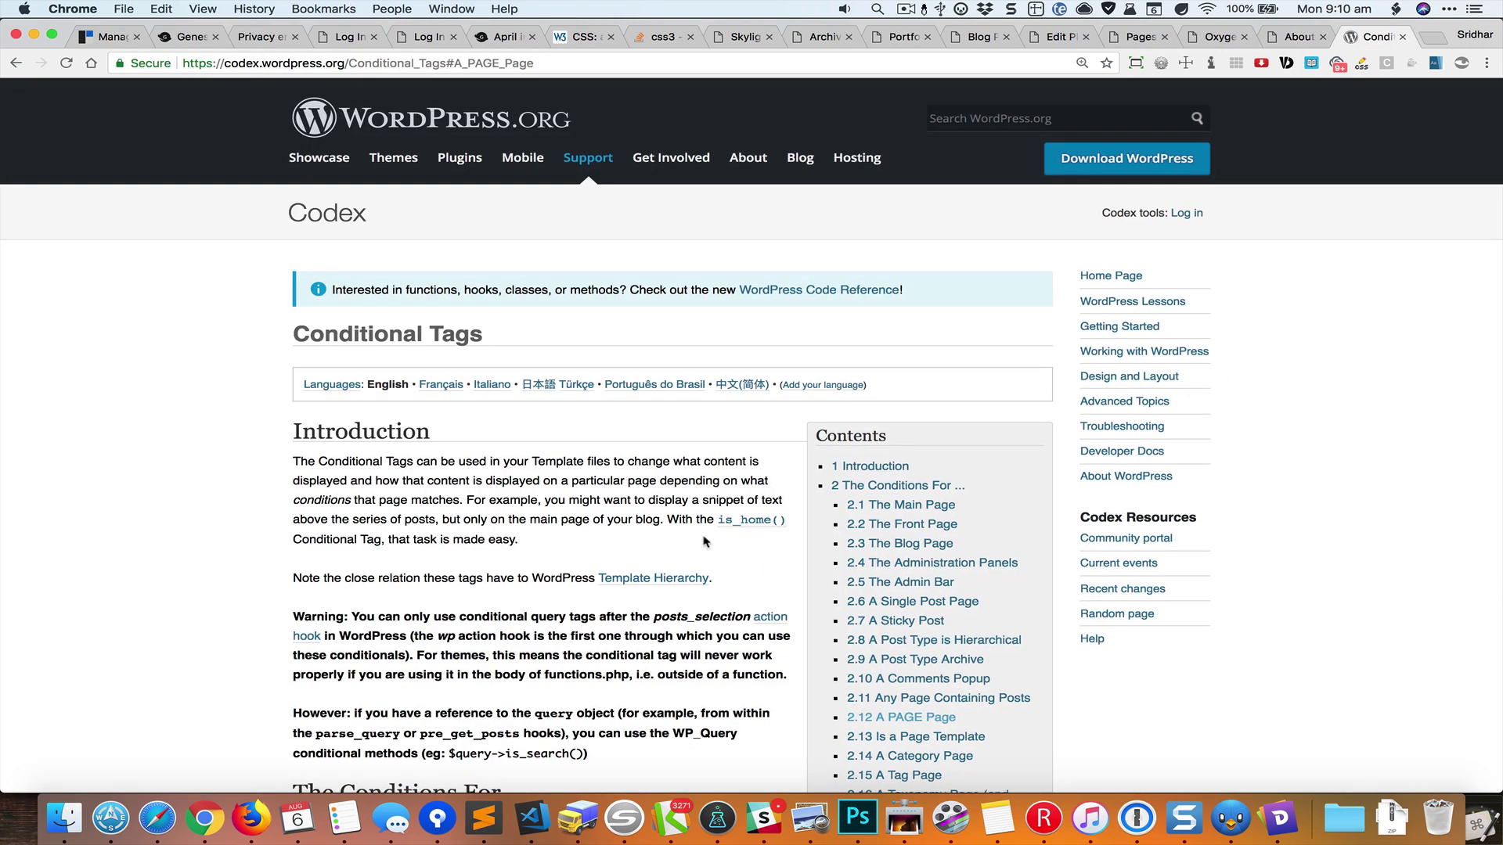